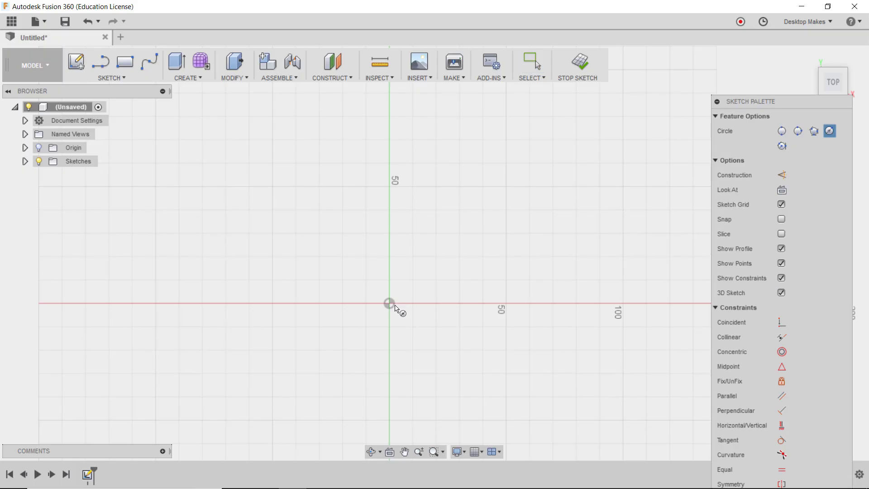
# Step: Sketch an outer and a smaller inner circle concentric at the origin, then finish the sketch
pyautogui.click(389, 303)
pyautogui.click(324, 189)
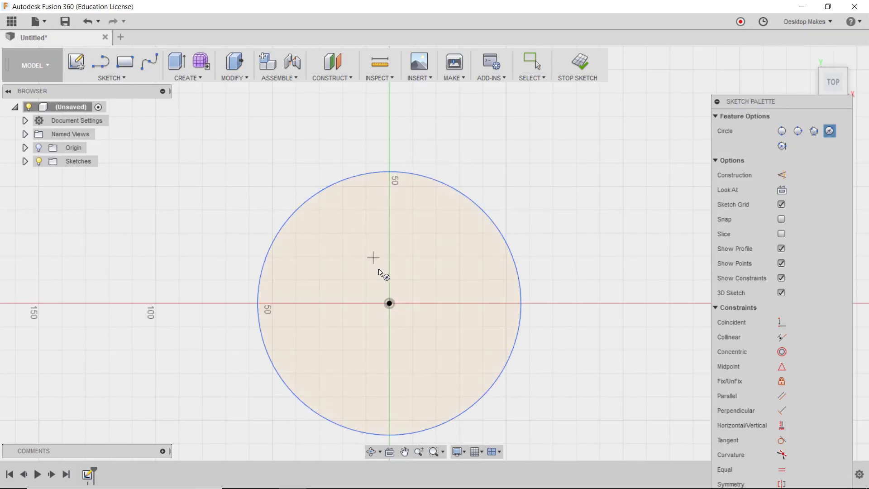
pyautogui.click(389, 304)
pyautogui.click(360, 247)
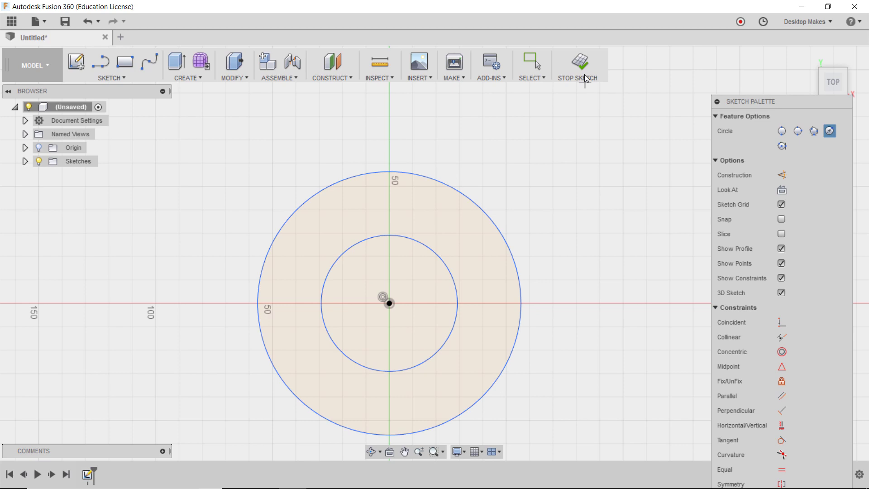
pyautogui.click(580, 63)
# Step: Extrude the ring between the two circles upward into a tall tube body
pyautogui.press('e')
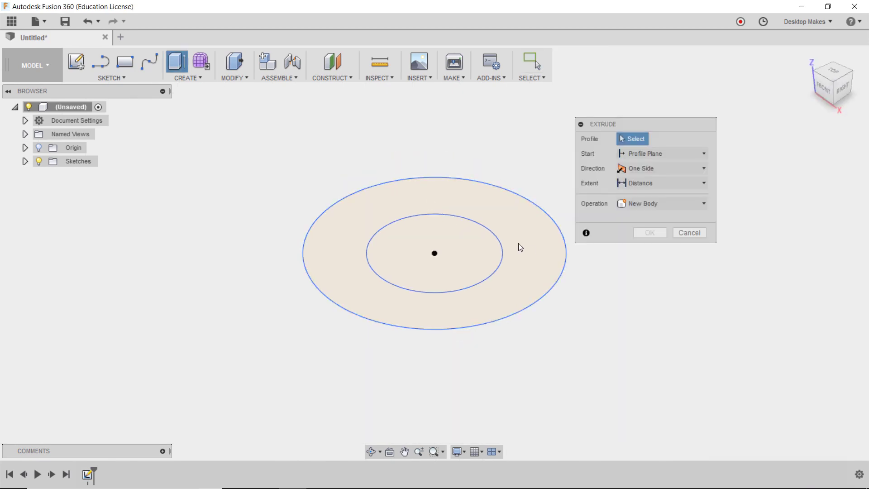
pyautogui.moveTo(518, 247); pyautogui.dragTo(508, 326, button='middle')
pyautogui.click(506, 322)
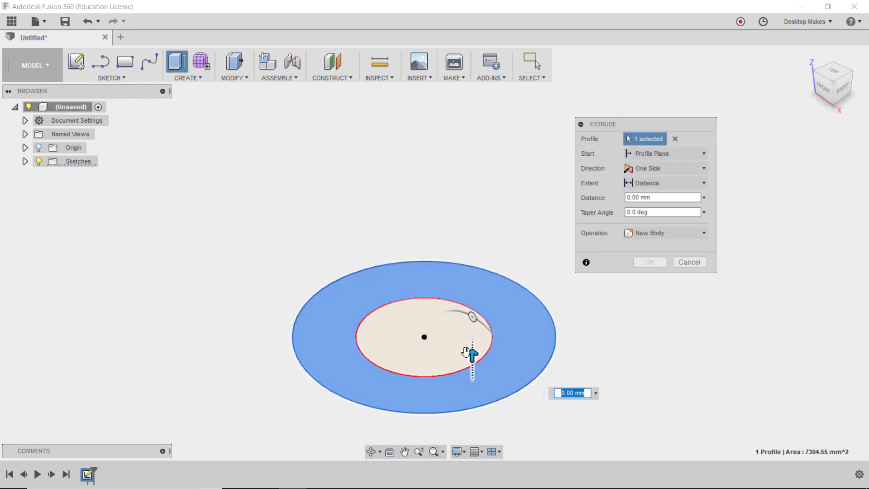
pyautogui.moveTo(473, 356); pyautogui.dragTo(472, 184)
pyautogui.scroll(-4, 480, 181)
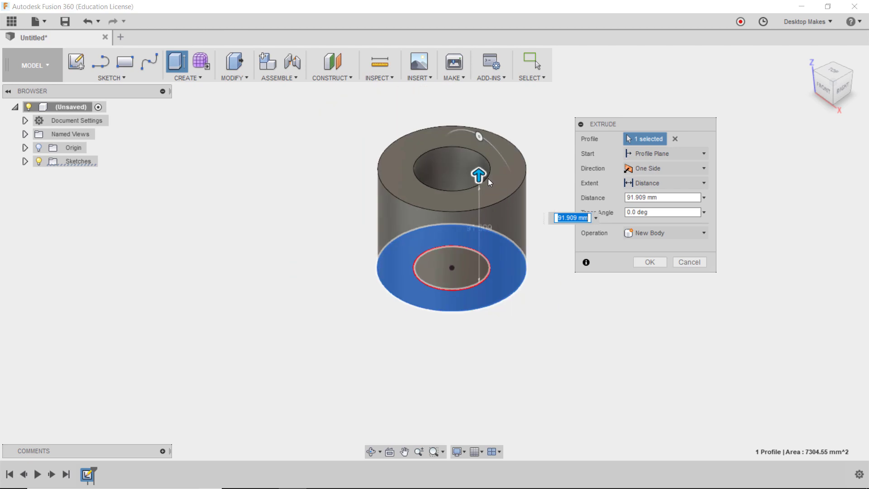
pyautogui.moveTo(483, 220); pyautogui.dragTo(465, 318, button='middle')
pyautogui.moveTo(462, 299); pyautogui.dragTo(461, 109)
pyautogui.click(651, 262)
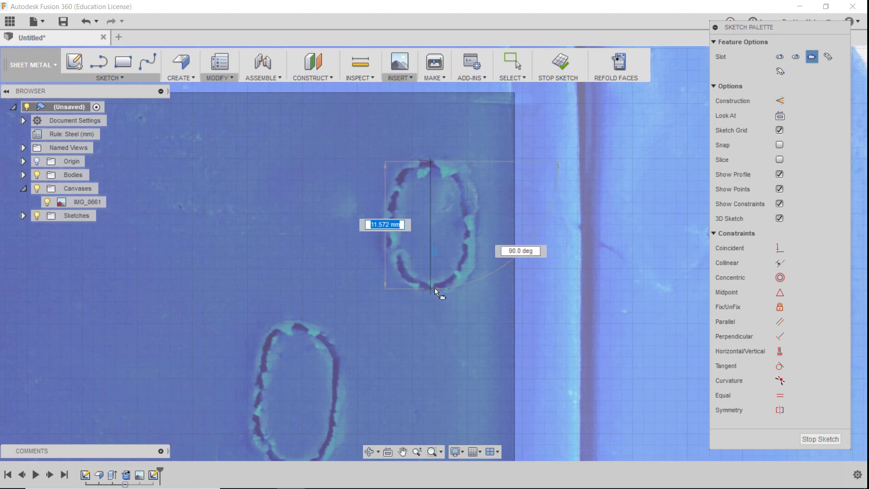
# Step: Fix the slot at a 53 mm vertical distance and raise a full-height flange from the circle edge
pyautogui.click(434, 287)
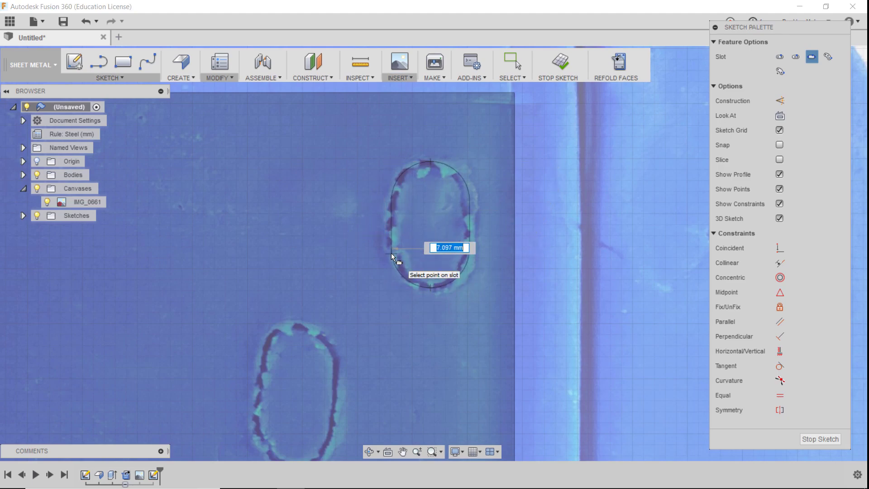
pyautogui.click(391, 253)
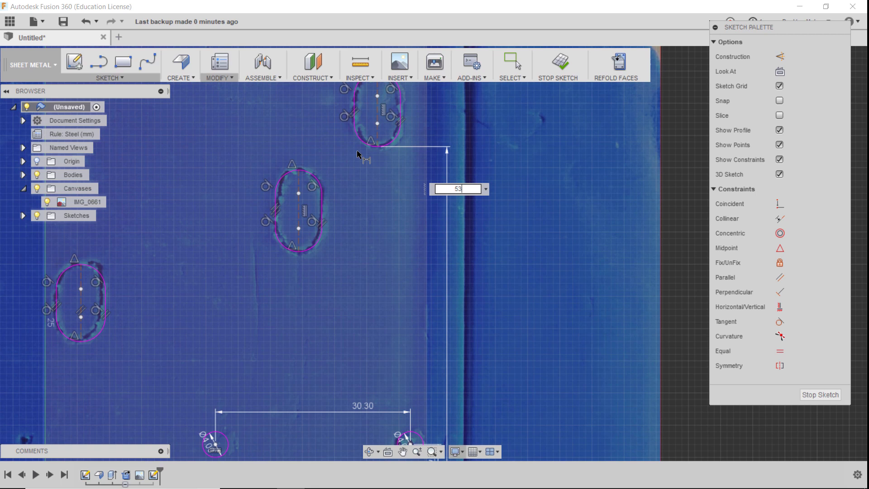
pyautogui.press('Return')
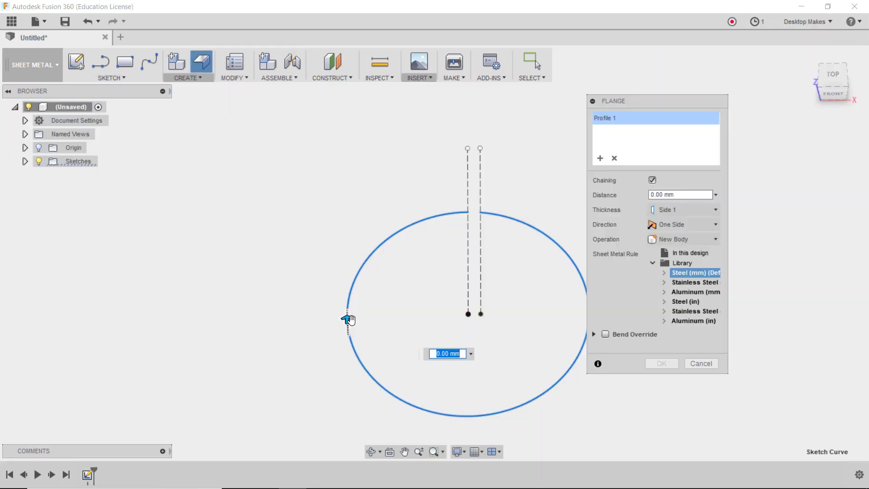
pyautogui.click(348, 320)
pyautogui.moveTo(345, 295); pyautogui.dragTo(340, 143)
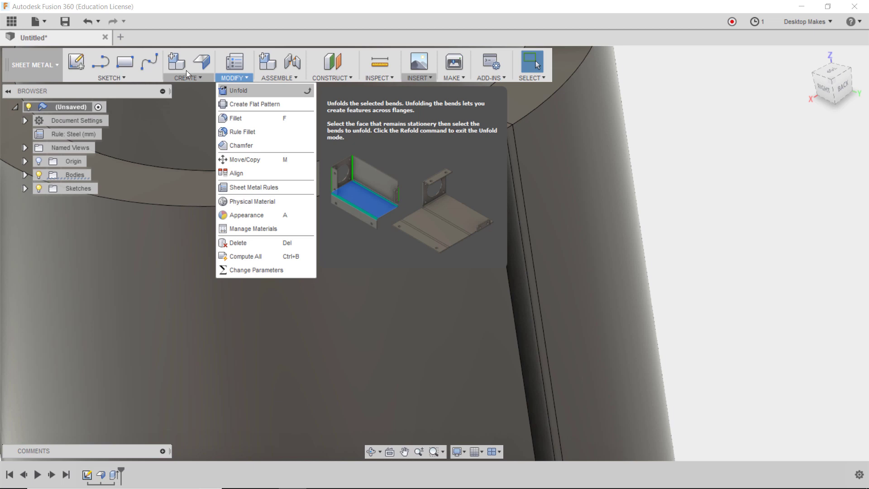
# Step: Unfold the tube, cut the slot and hole profiles -1.5 mm through the plate, then refold it
pyautogui.click(238, 91)
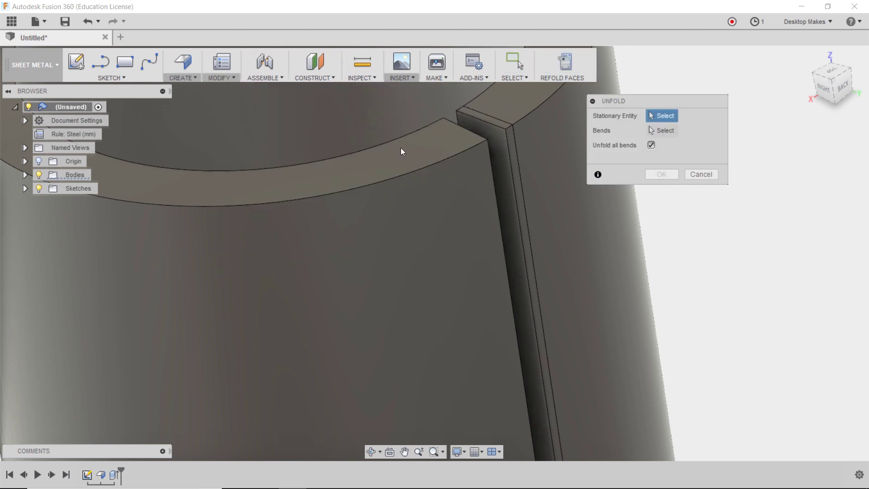
pyautogui.click(512, 156)
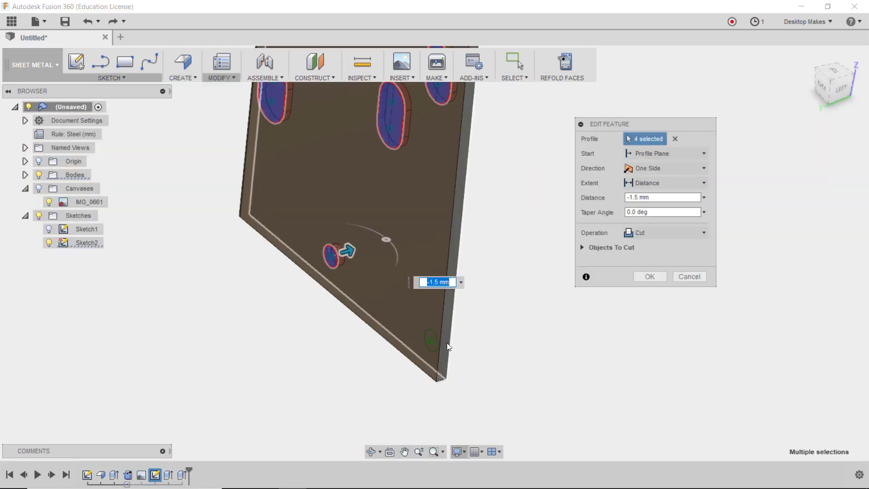
pyautogui.scroll(5, 447, 350)
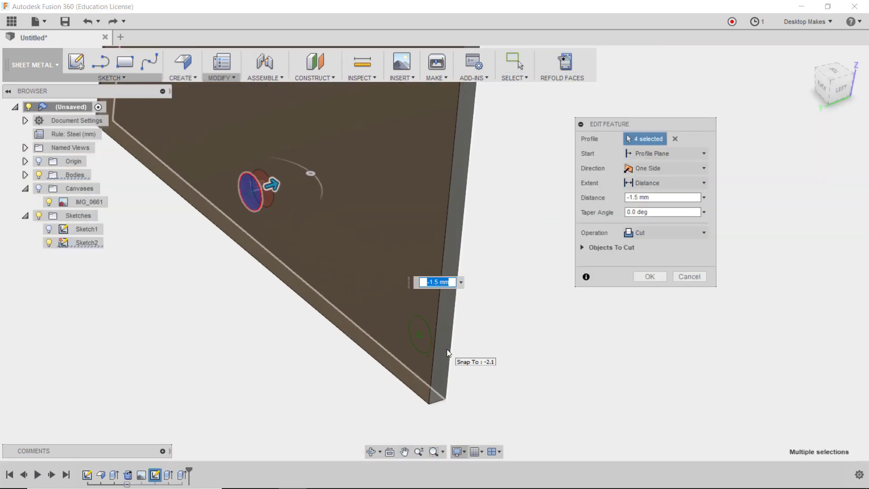
pyautogui.click(411, 338)
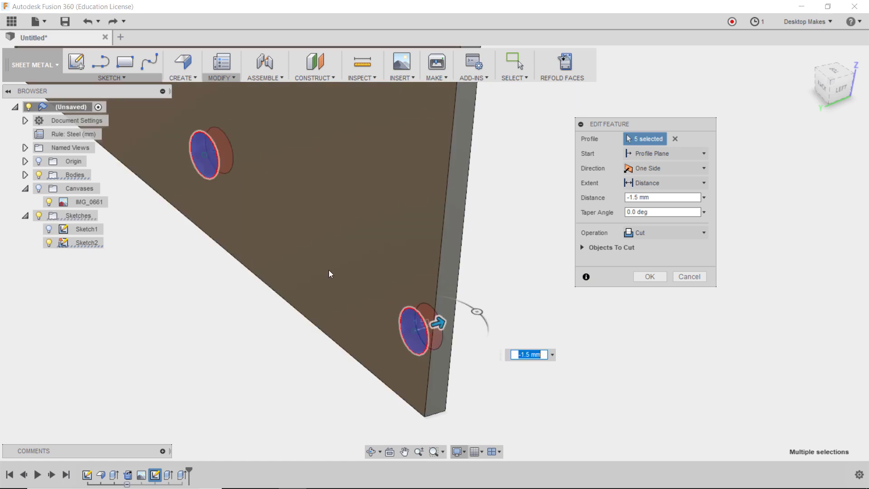
pyautogui.scroll(-4, 329, 270)
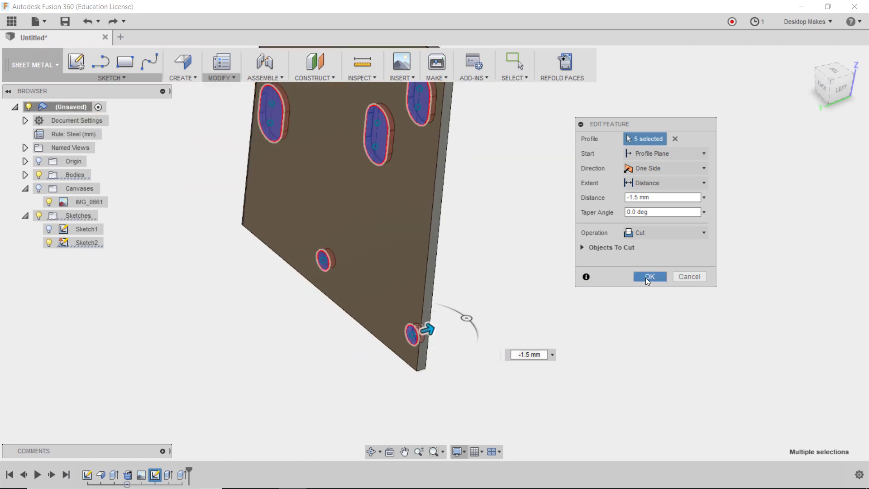
pyautogui.click(650, 277)
pyautogui.click(564, 63)
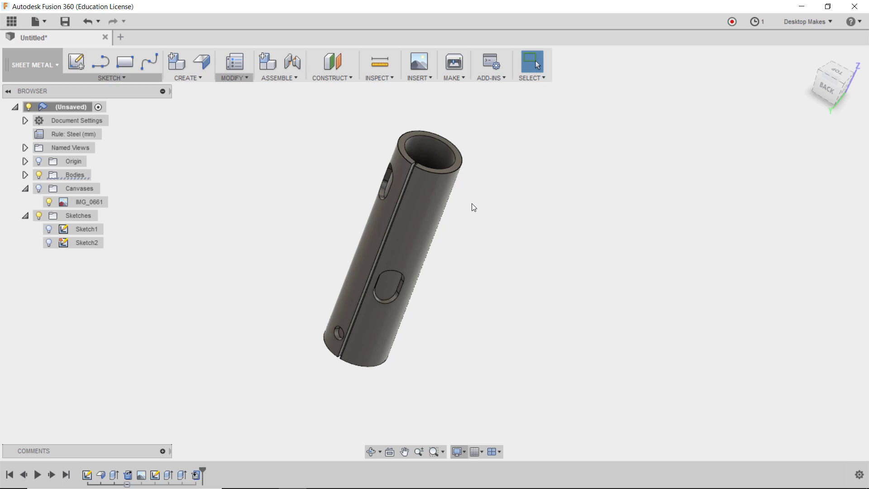
pyautogui.keyDown('shift'); pyautogui.moveTo(548, 279); pyautogui.dragTo(568, 281, button='middle'); pyautogui.keyUp('shift')
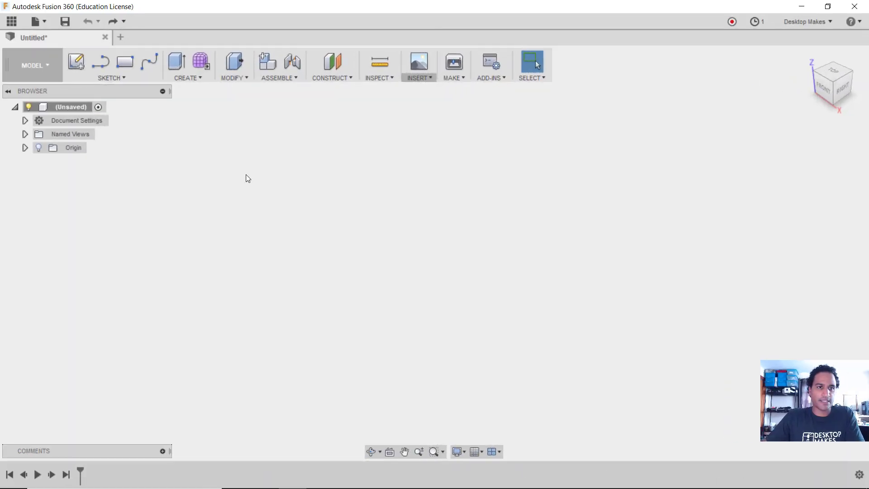
# Step: Create a new sketch on the XY plane
pyautogui.click(110, 78)
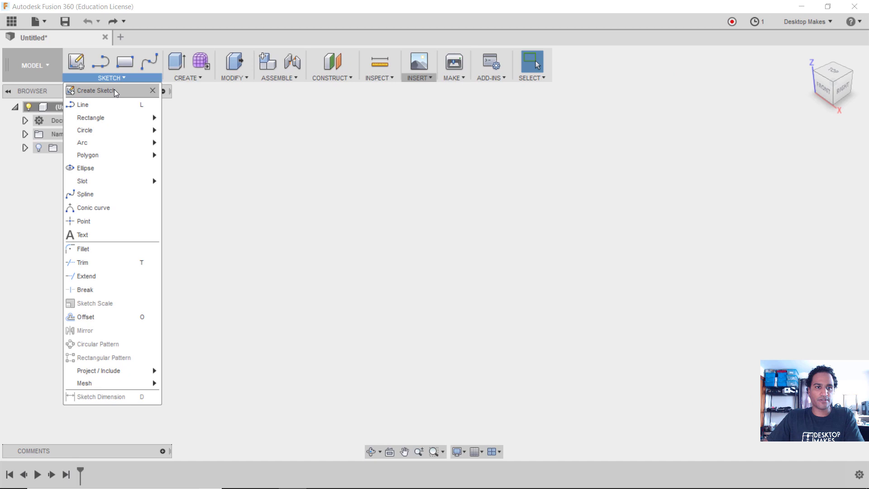
pyautogui.click(114, 89)
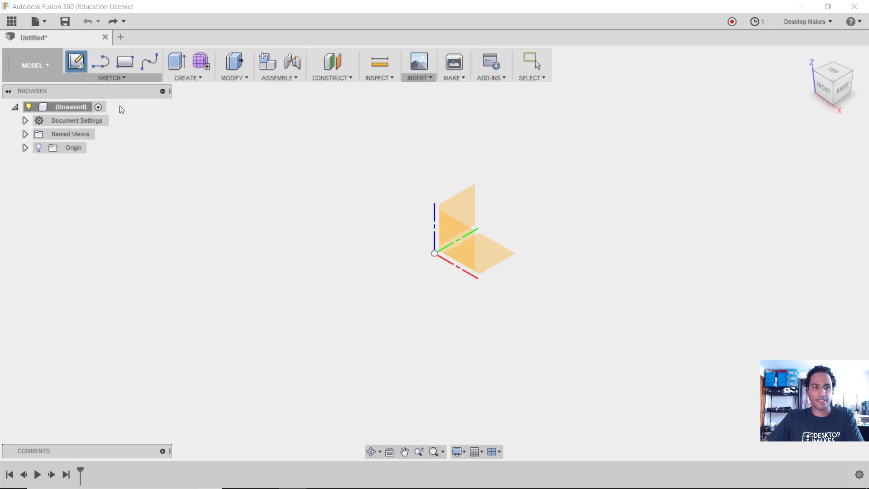
pyautogui.click(499, 251)
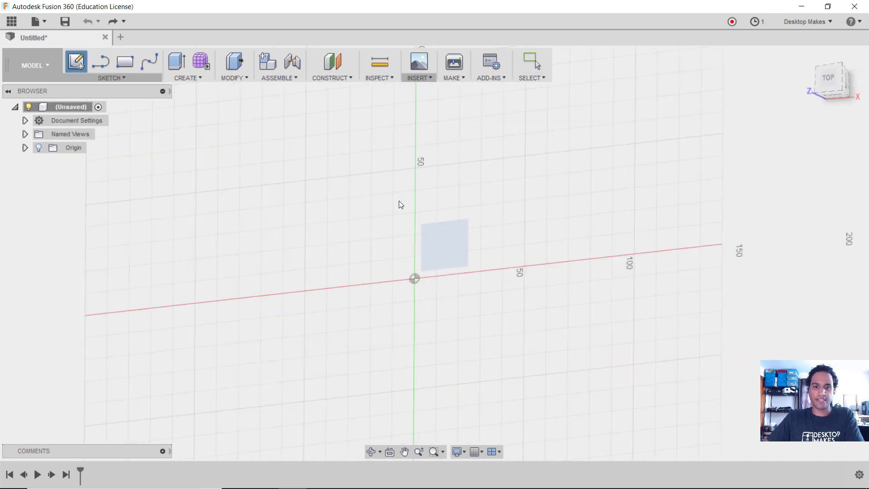
# Step: Draw a 19.3 mm center-diameter circle centred on the origin
pyautogui.click(129, 80)
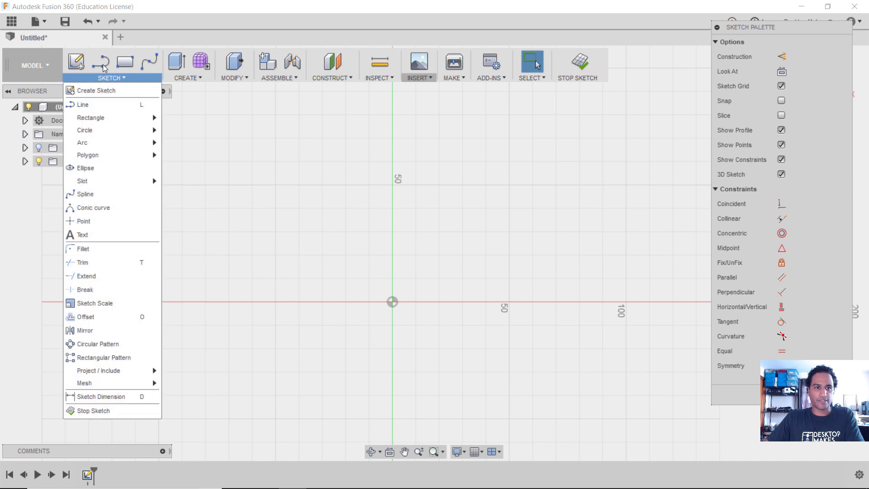
pyautogui.moveTo(121, 130)
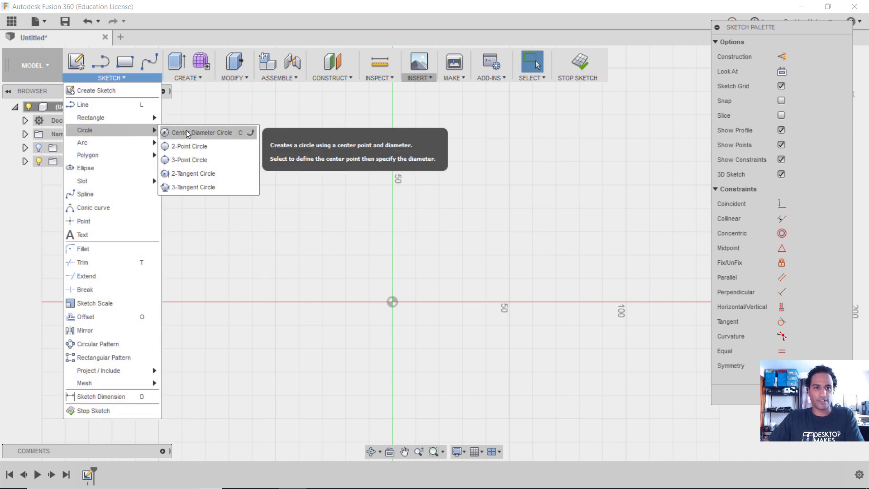
pyautogui.click(215, 133)
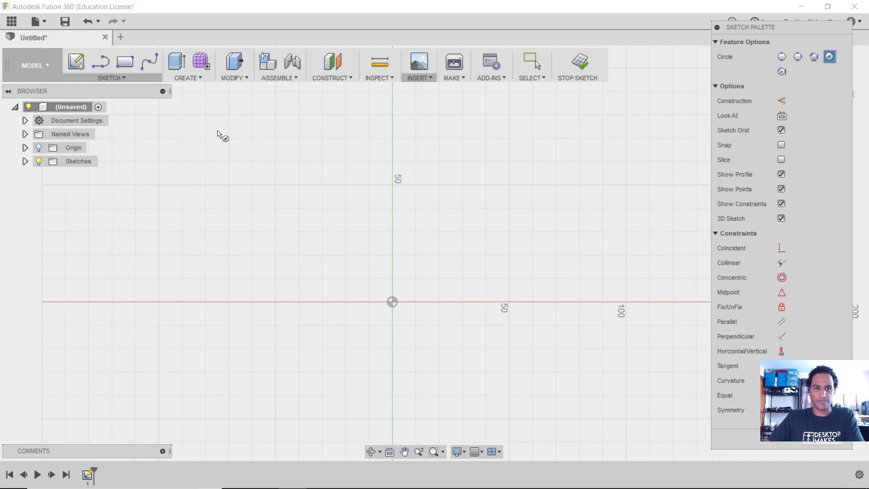
pyautogui.click(394, 304)
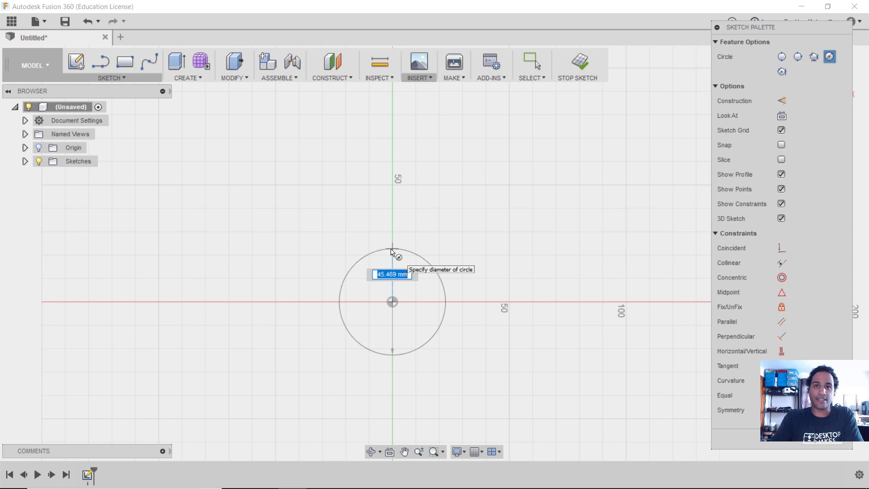
pyautogui.write('19.3')
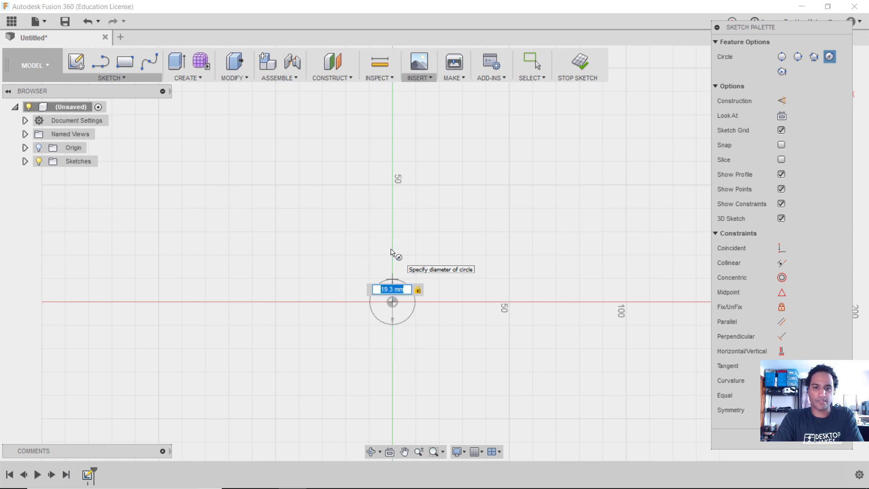
pyautogui.press('Return')
pyautogui.press('Escape')
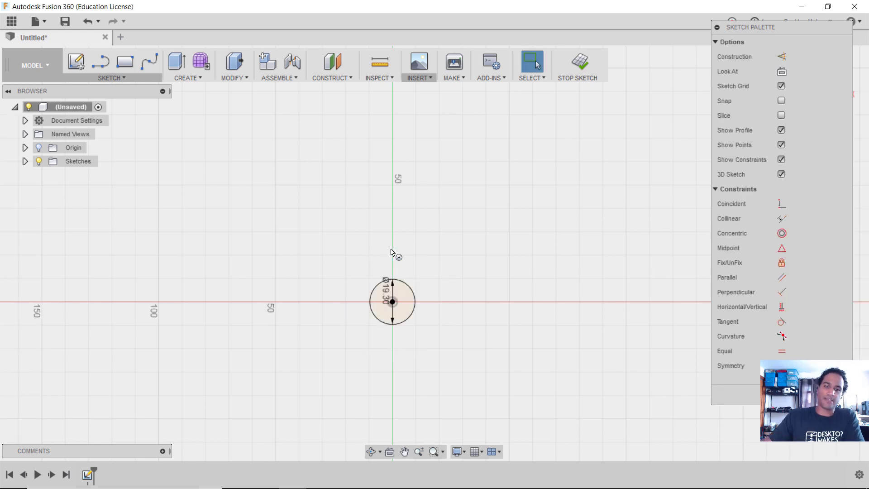
pyautogui.scroll(6, 392, 300)
pyautogui.moveTo(413, 333)
pyautogui.mouseDown(button='middle')
pyautogui.moveTo(417, 322)
pyautogui.moveTo(361, 237)
pyautogui.mouseUp(button='middle')
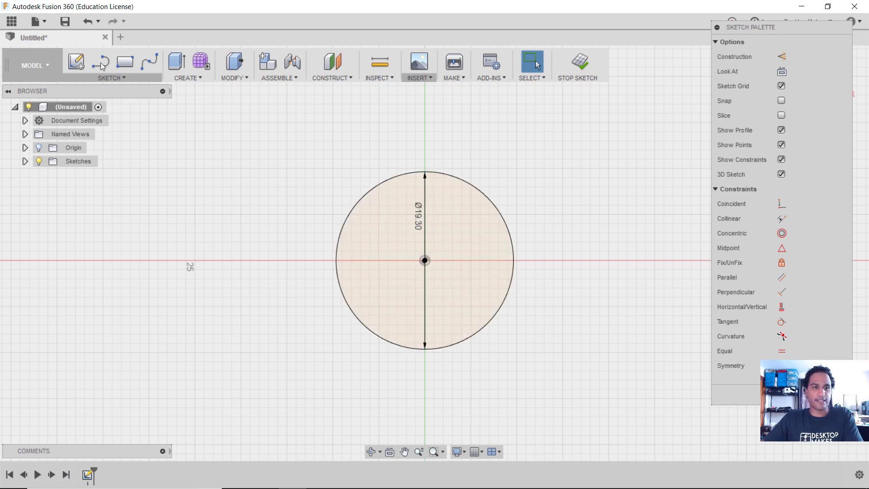
# Step: Draw a vertical line from the circle's centre up past its top
pyautogui.click(111, 78)
pyautogui.click(90, 107)
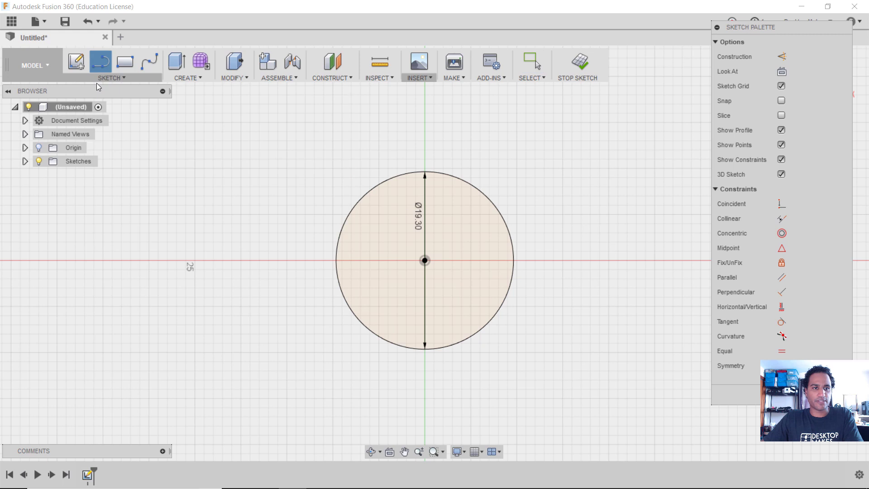
pyautogui.click(425, 260)
pyautogui.click(425, 117)
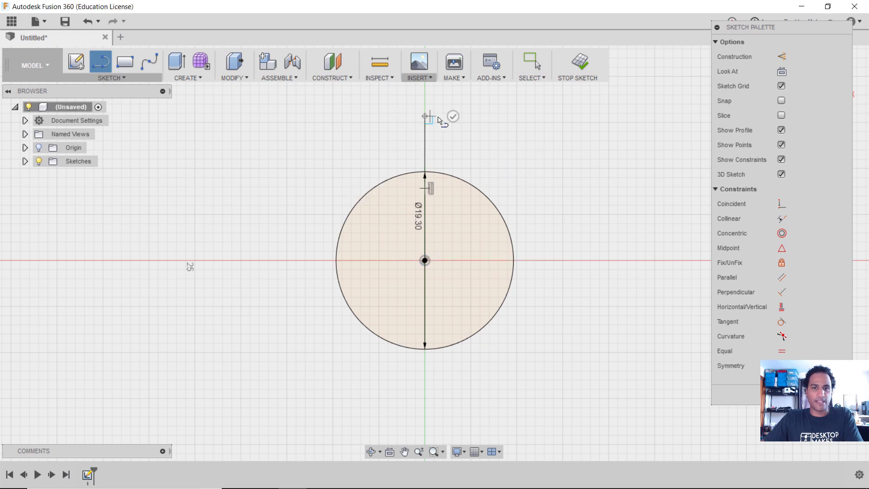
pyautogui.press('Escape')
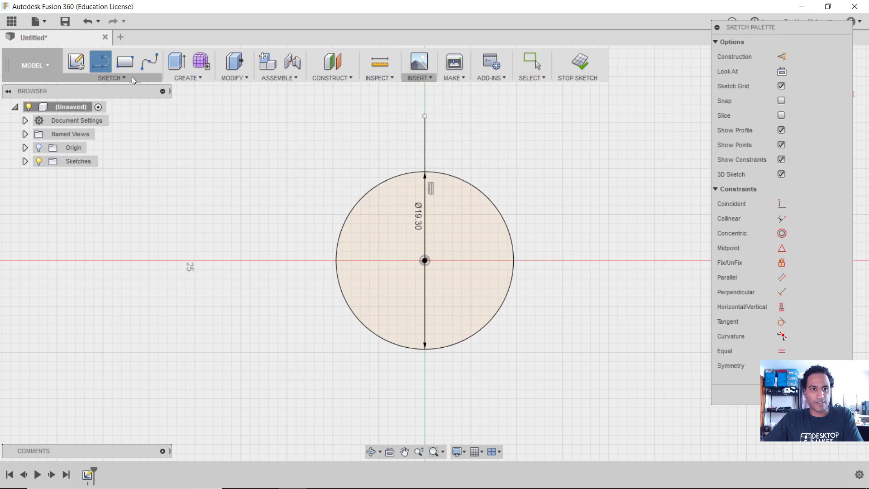
# Step: Offset the vertical line 1 mm to the right as a parallel copy
pyautogui.click(119, 78)
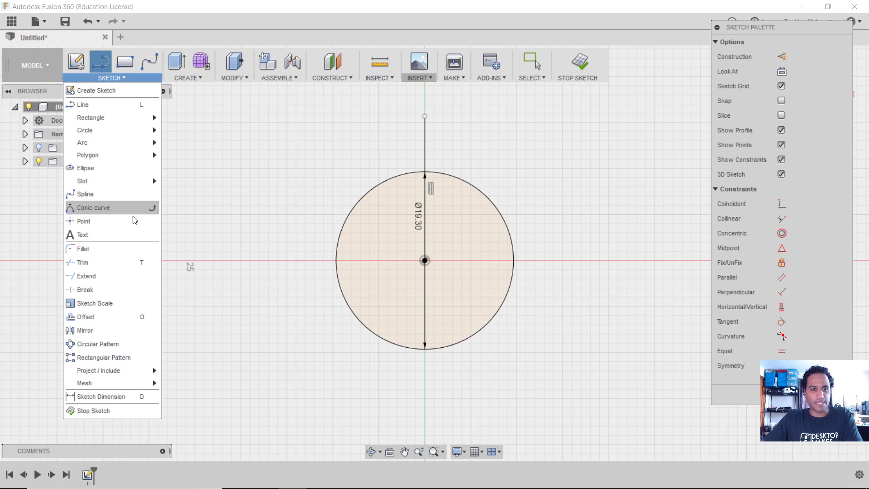
pyautogui.click(139, 323)
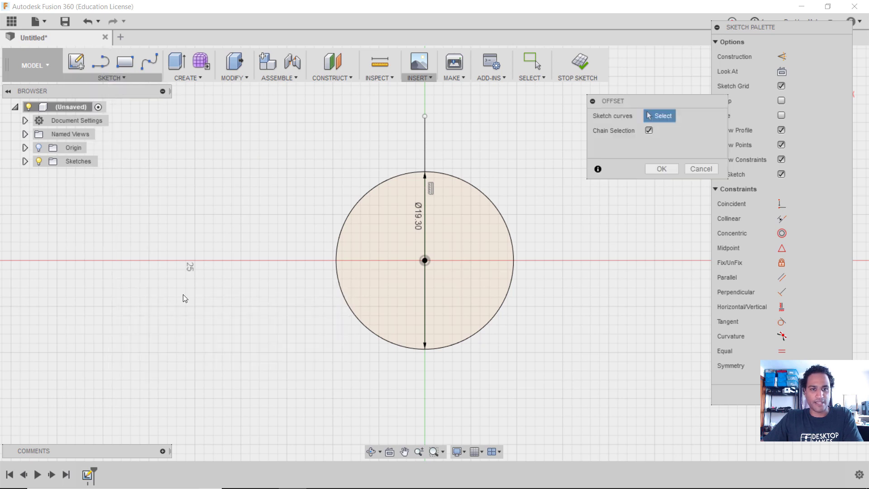
pyautogui.click(425, 153)
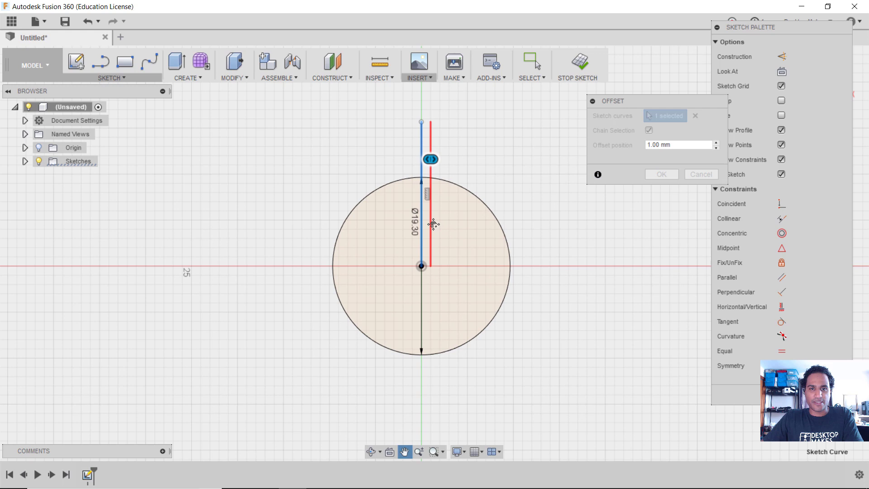
pyautogui.scroll(3, 408, 242)
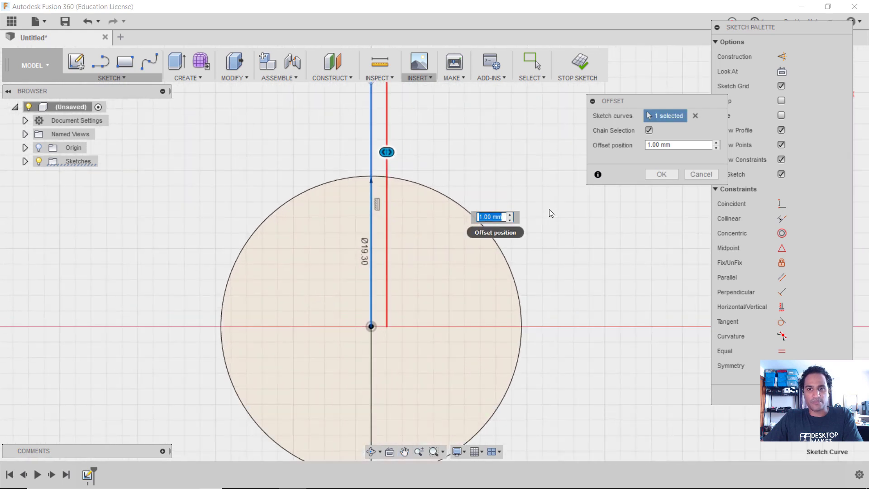
pyautogui.click(662, 175)
pyautogui.scroll(-2, 503, 175)
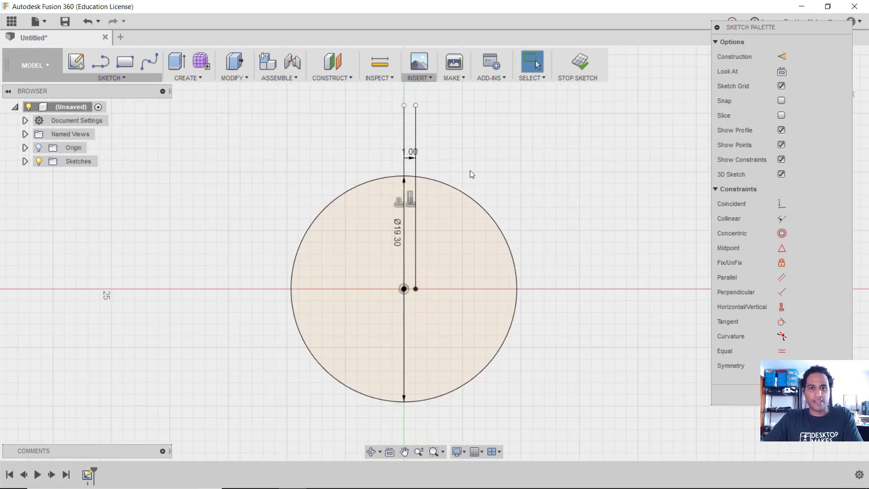
# Step: Trim away the top arc of the circle between the two vertical lines
pyautogui.click(135, 78)
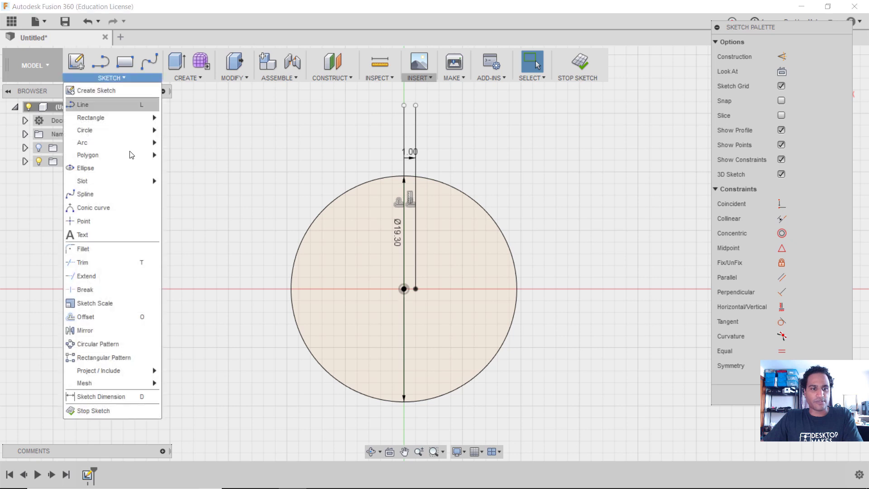
pyautogui.click(134, 264)
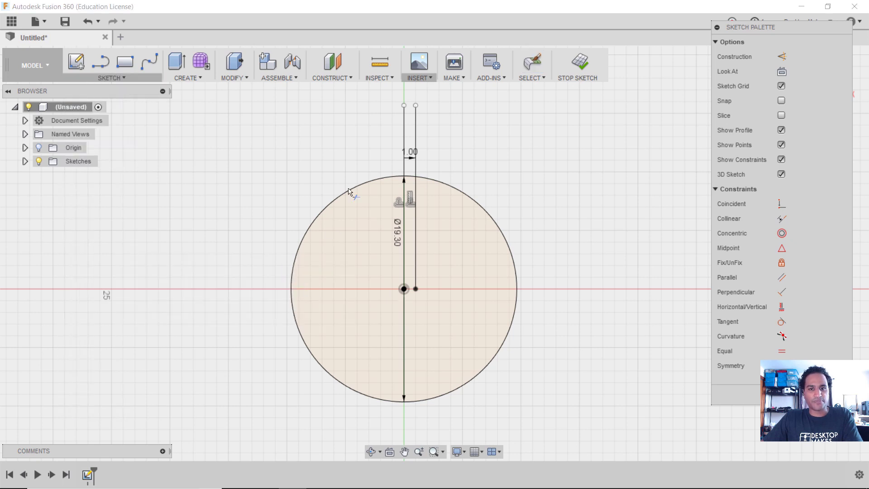
pyautogui.scroll(4, 394, 172)
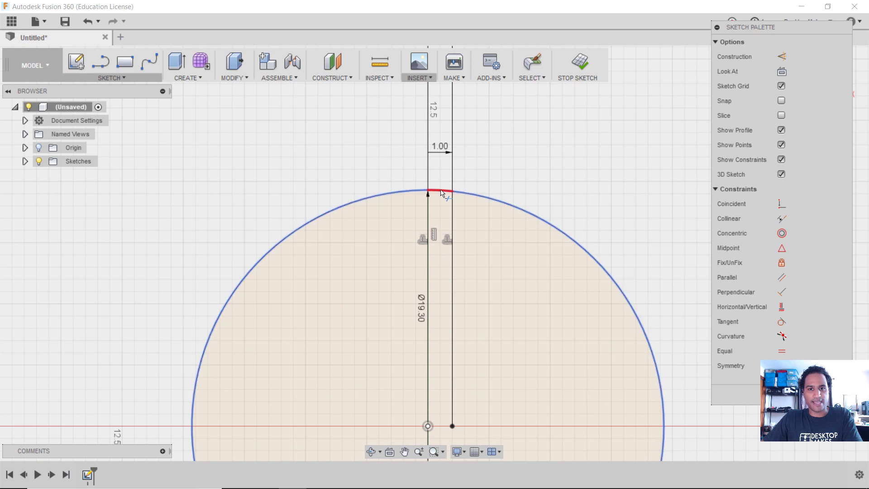
pyautogui.click(442, 192)
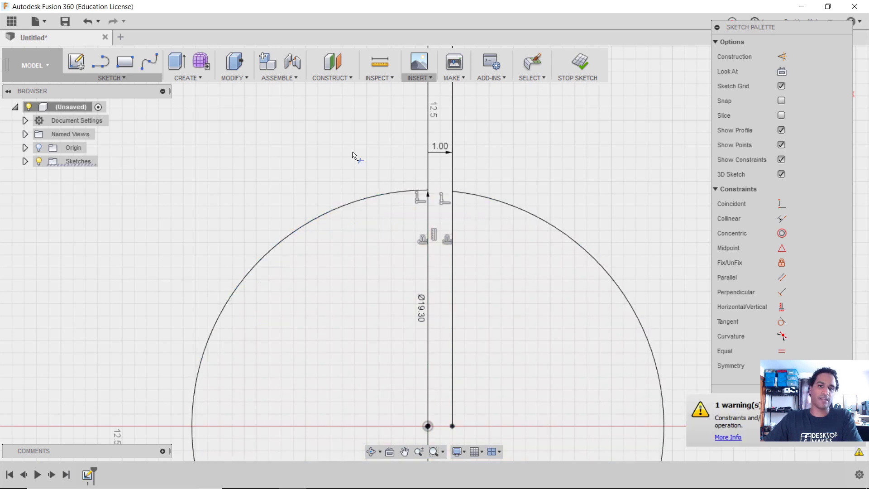
pyautogui.press('Escape')
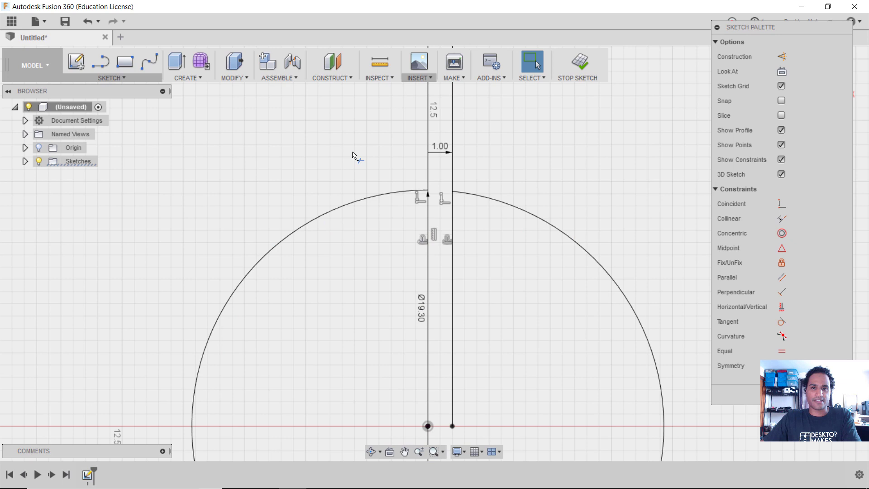
# Step: Make both vertical lines construction geometry and finish the sketch
pyautogui.moveTo(440, 184); pyautogui.dragTo(428, 224, button='middle')
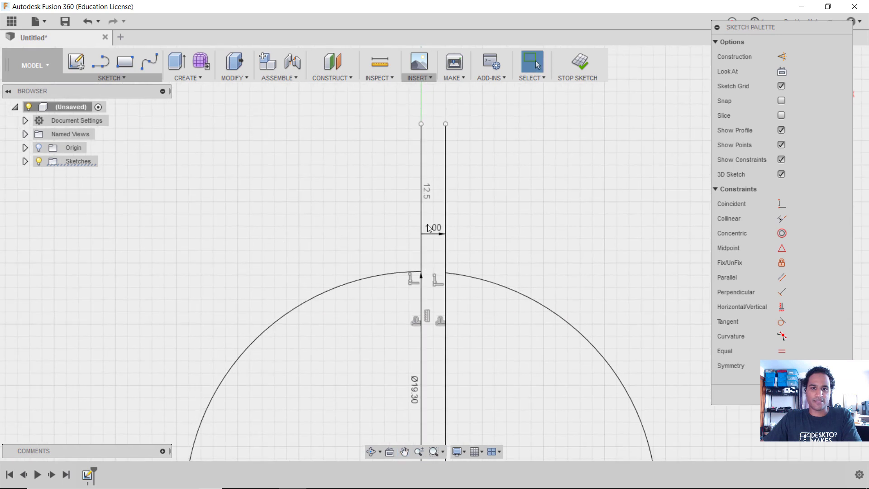
pyautogui.click(422, 179)
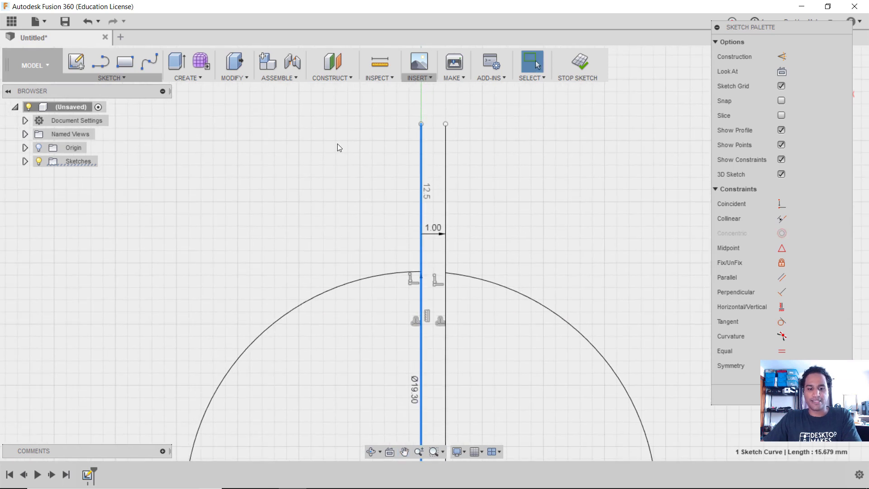
pyautogui.press('x')
pyautogui.click(445, 172)
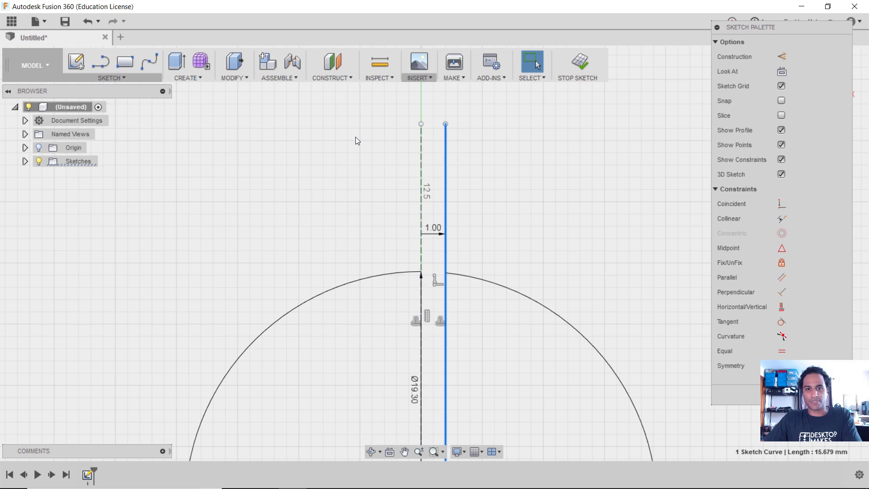
pyautogui.press('x')
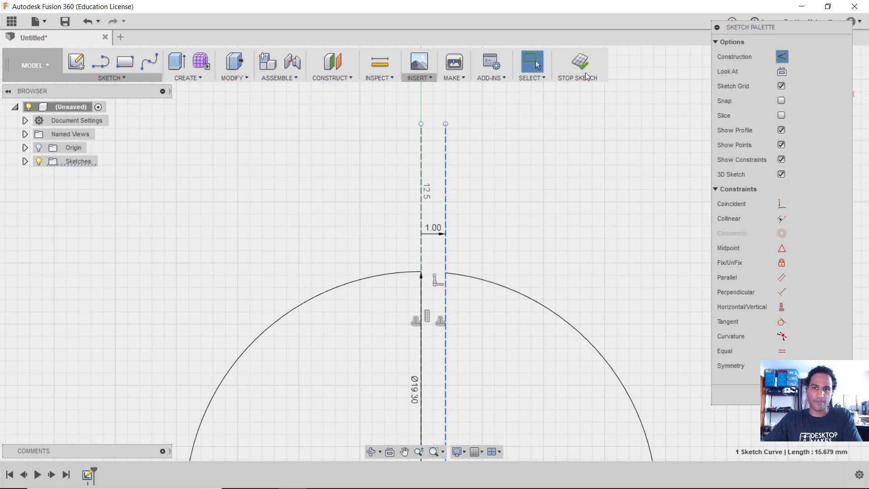
pyautogui.click(586, 75)
pyautogui.scroll(-3, 566, 287)
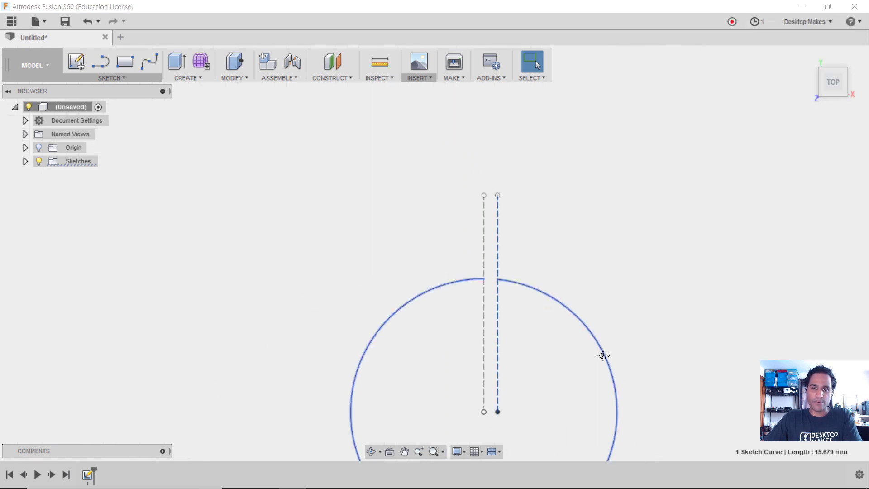
pyautogui.moveTo(604, 355); pyautogui.dragTo(573, 264, button='middle')
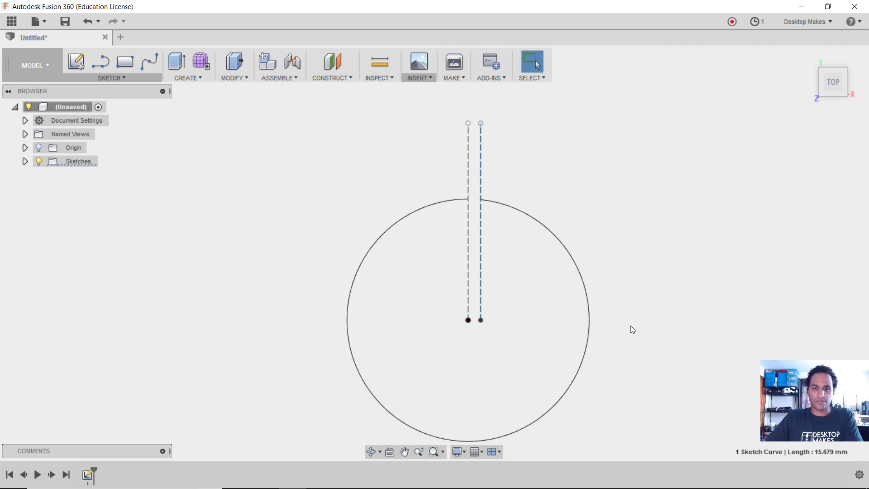
# Step: Switch to the Sheet Metal workspace
pyautogui.keyDown('shift'); pyautogui.moveTo(630, 327); pyautogui.dragTo(626, 272, button='middle'); pyautogui.keyUp('shift')
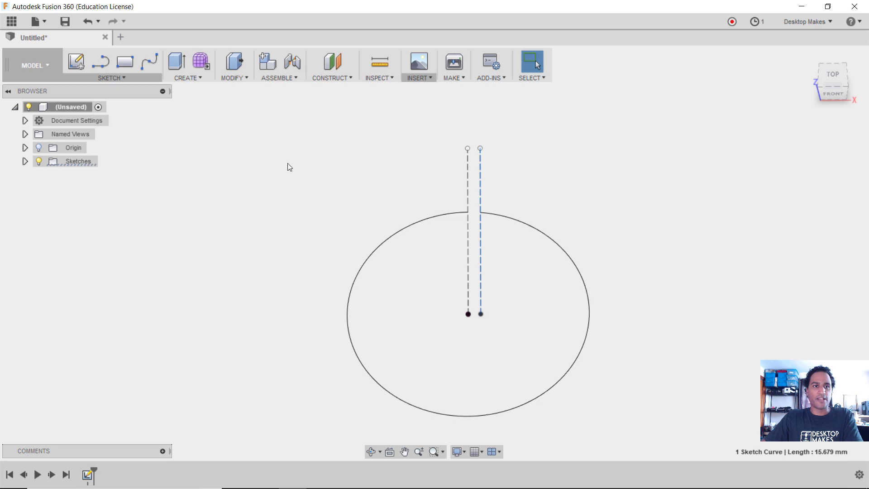
pyautogui.click(22, 65)
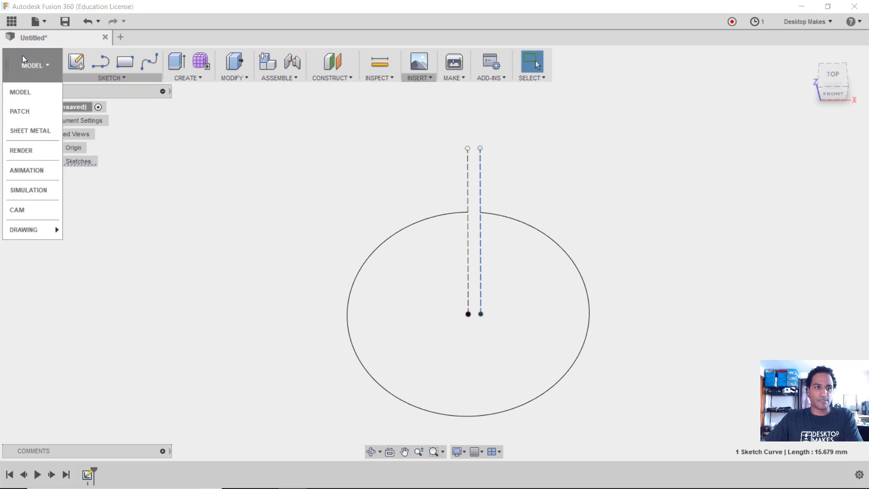
pyautogui.click(28, 130)
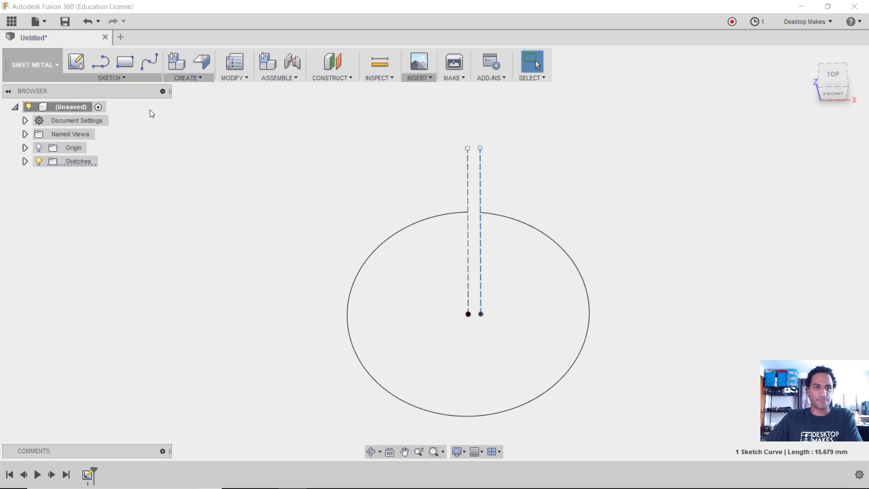
# Step: Start a flange on the gapped circle with a 71 mm distance
pyautogui.click(191, 76)
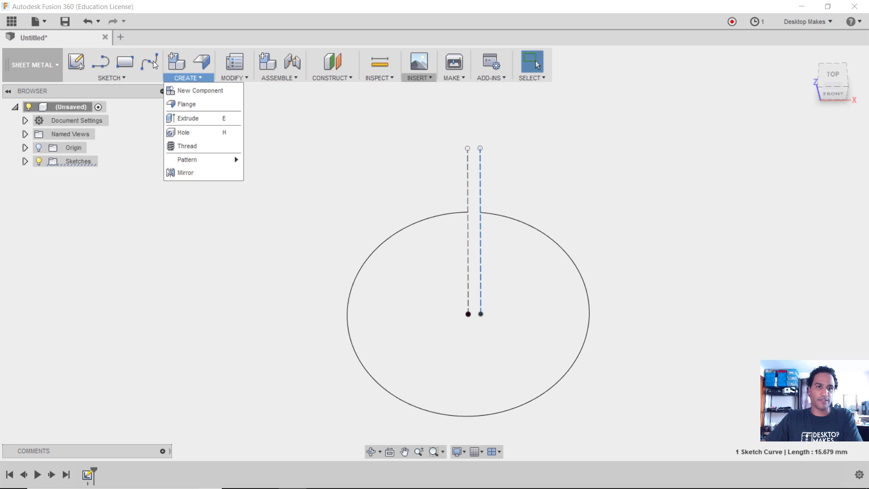
pyautogui.click(190, 105)
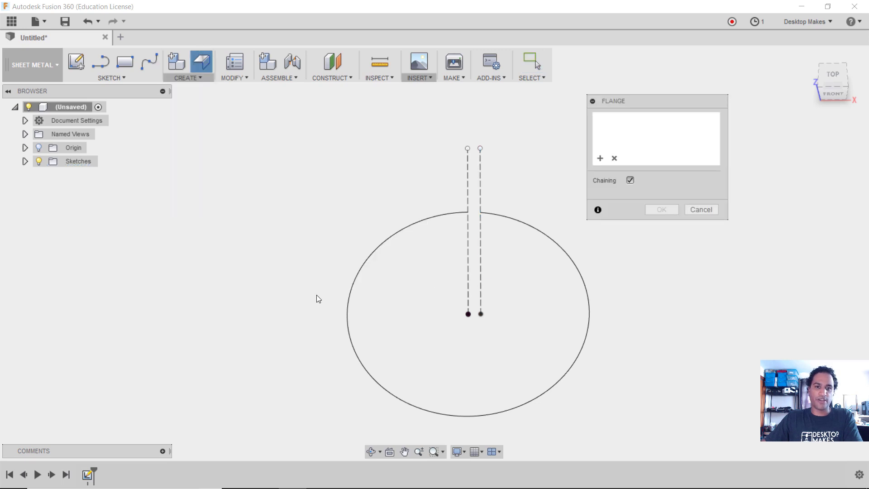
pyautogui.click(348, 317)
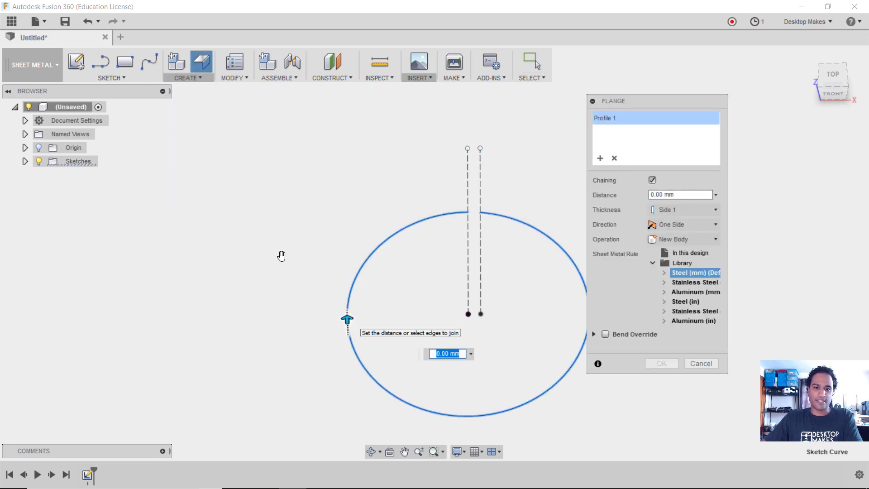
pyautogui.moveTo(346, 264); pyautogui.dragTo(430, 170)
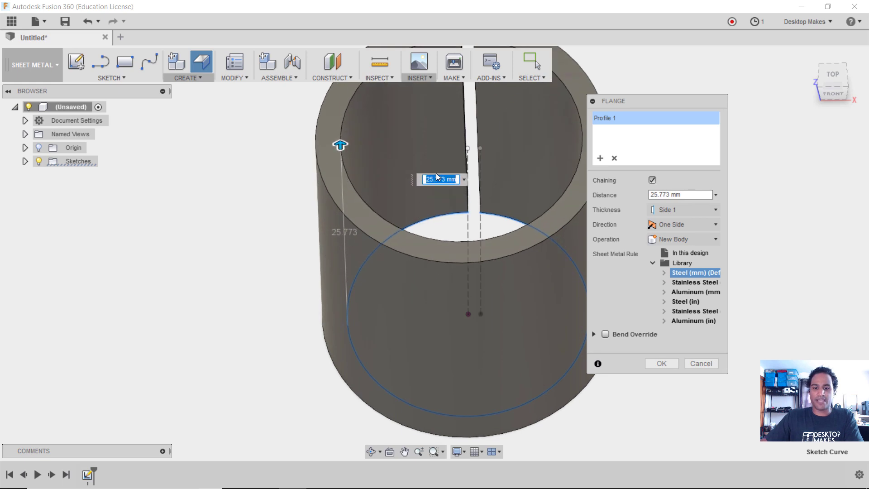
pyautogui.write('71')
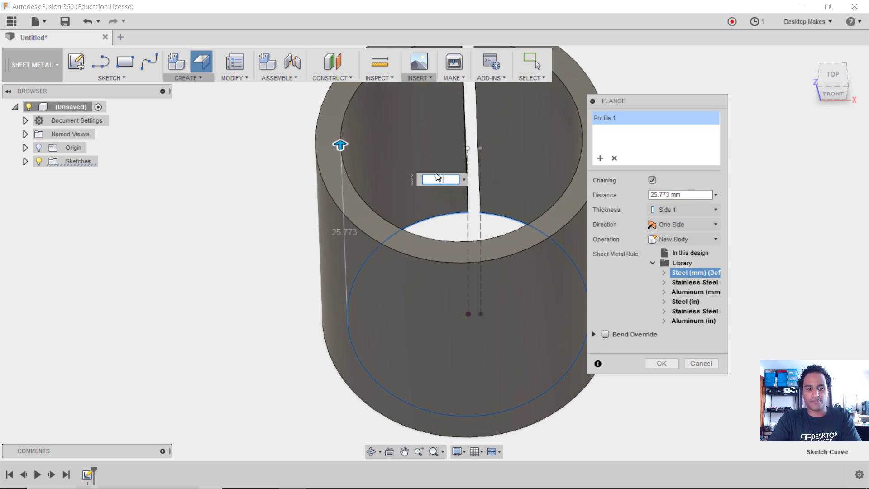
pyautogui.scroll(-3, 438, 176)
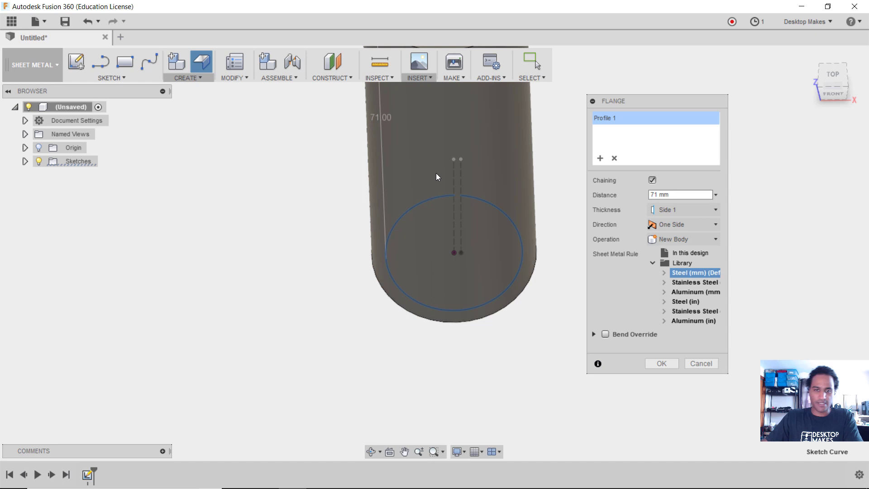
pyautogui.keyDown('shift'); pyautogui.moveTo(437, 176); pyautogui.dragTo(352, 216, button='middle'); pyautogui.keyUp('shift')
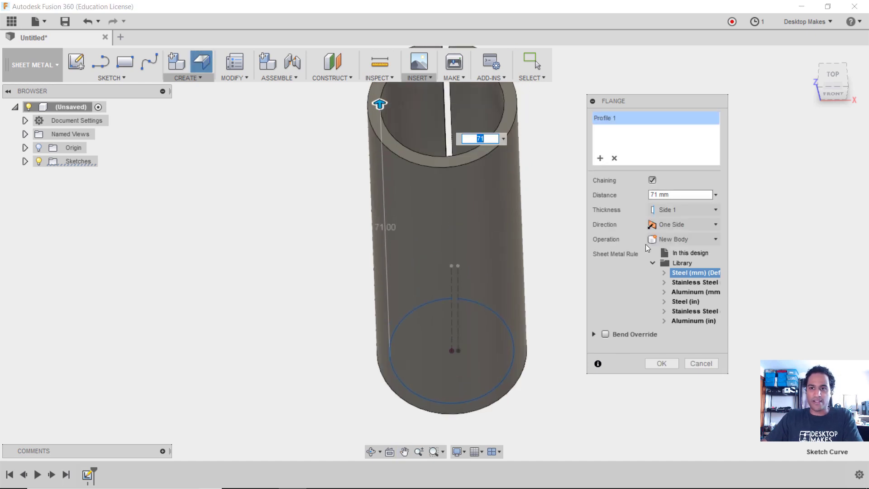
# Step: Set the flange thickness to Side 2 and keep the direction One Side
pyautogui.click(835, 74)
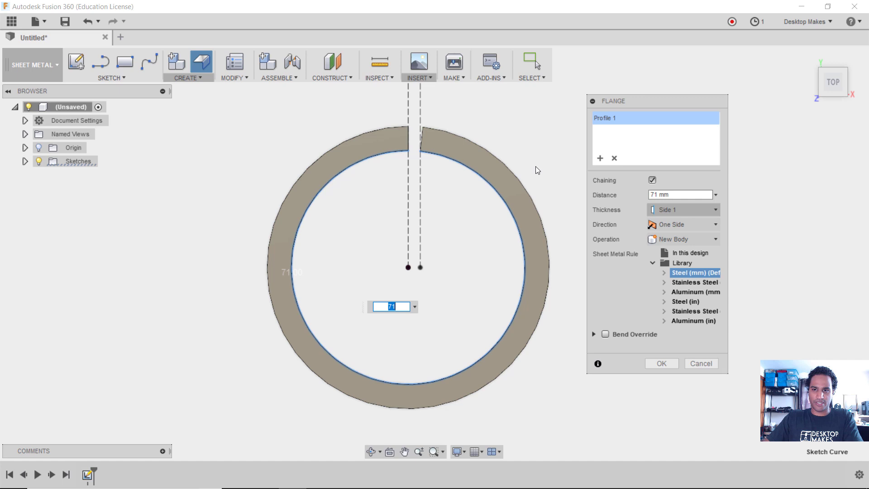
pyautogui.click(666, 210)
pyautogui.click(675, 237)
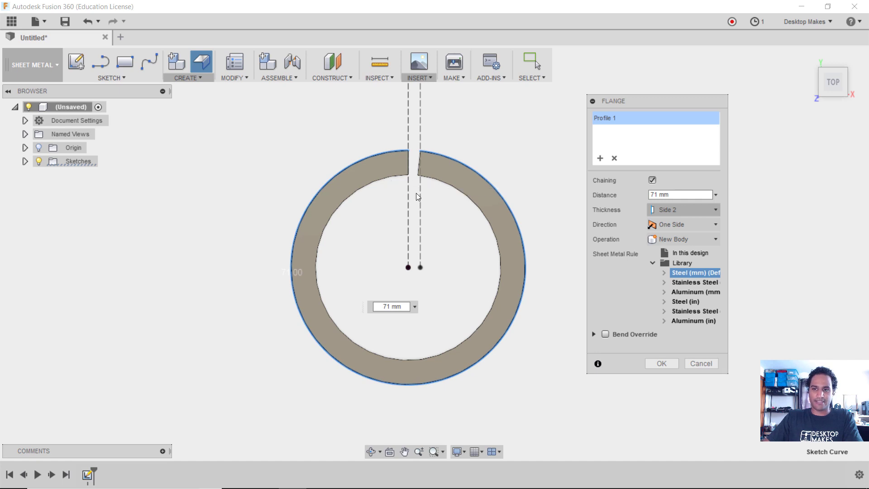
pyautogui.click(670, 209)
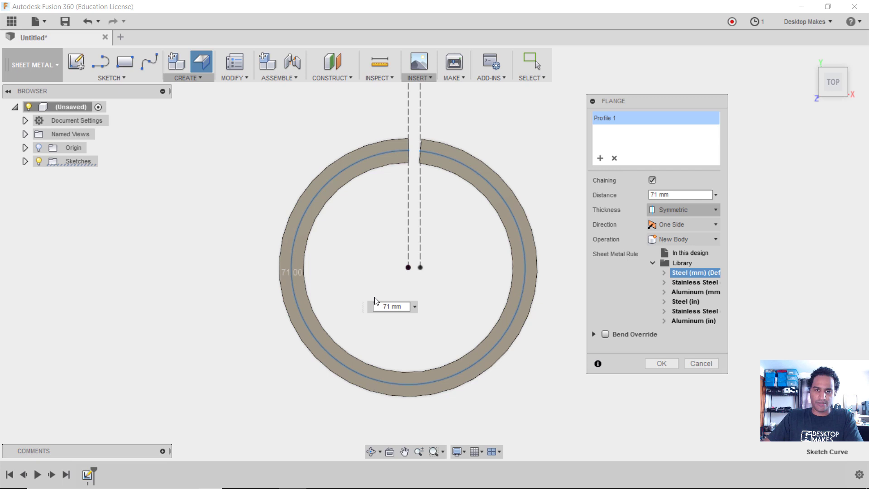
pyautogui.keyDown('shift'); pyautogui.moveTo(375, 301); pyautogui.dragTo(559, 299, button='middle'); pyautogui.keyUp('shift')
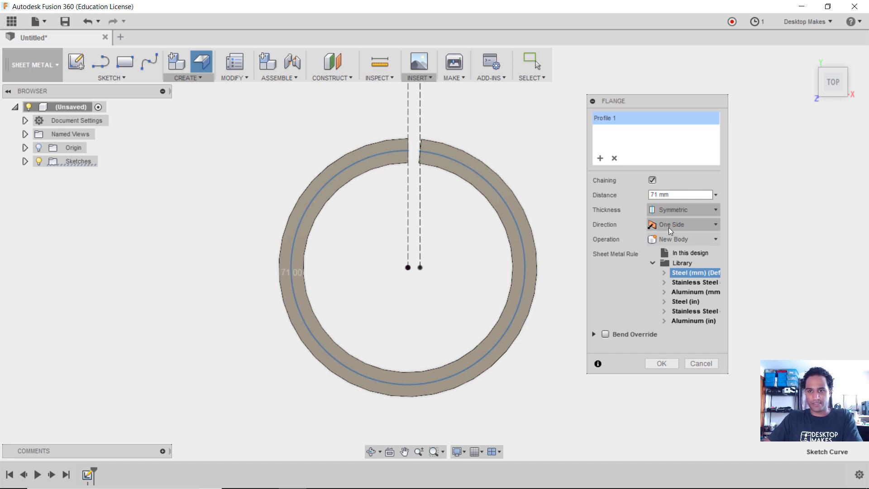
pyautogui.click(672, 213)
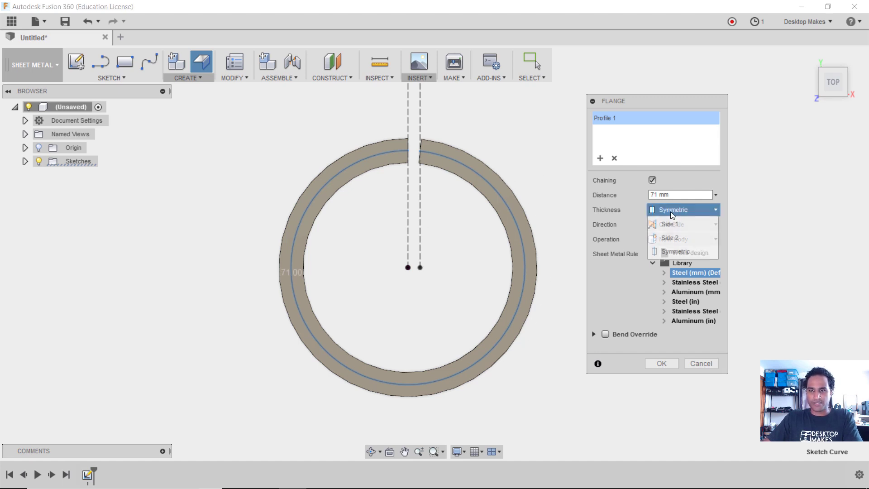
pyautogui.click(670, 238)
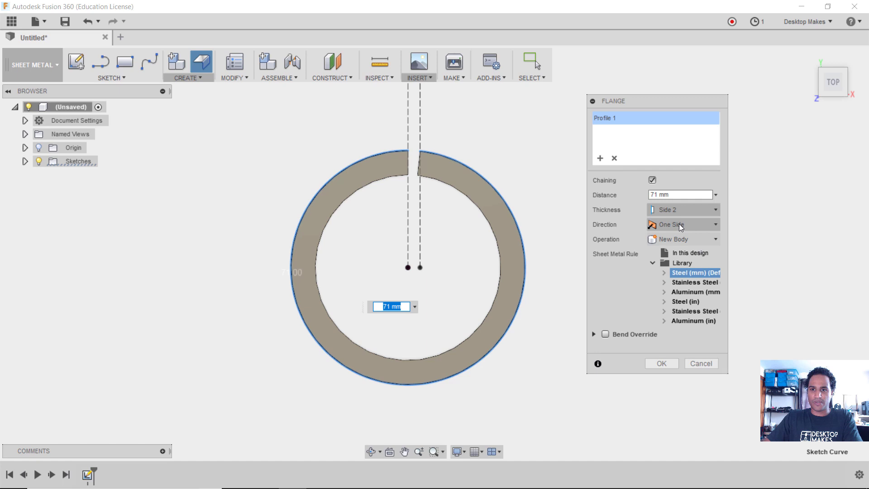
pyautogui.click(684, 225)
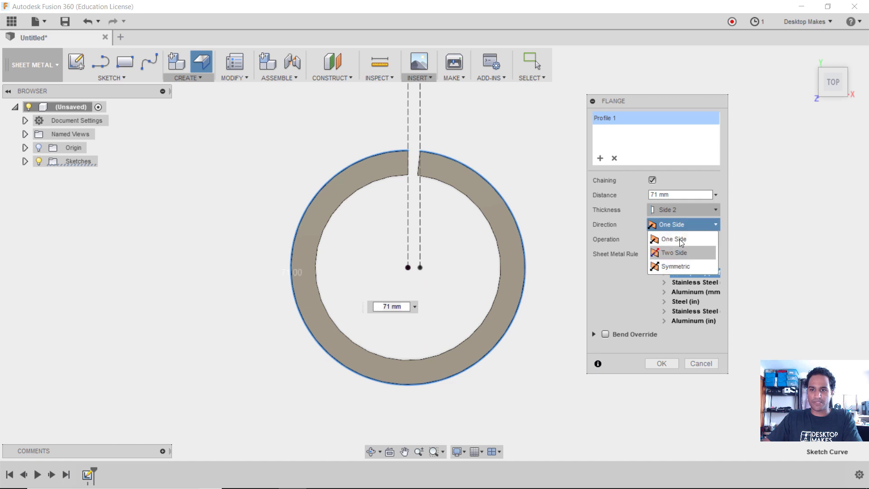
pyautogui.click(632, 296)
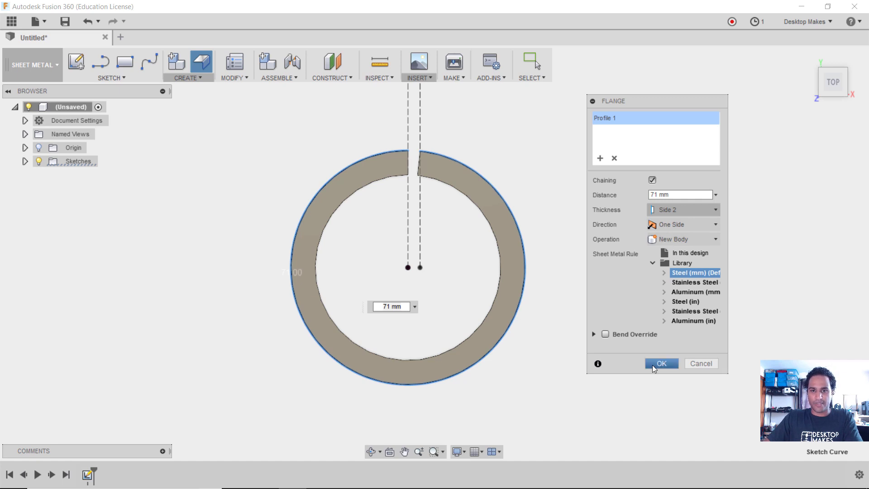
# Step: Commit the flange, then orbit and zoom in on the slit at the tube's top
pyautogui.press('Return')
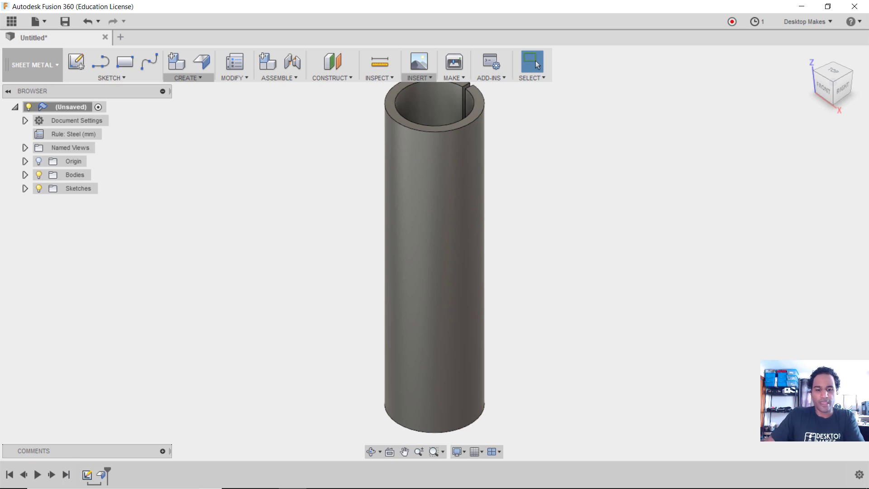
pyautogui.keyDown('shift'); pyautogui.moveTo(648, 205); pyautogui.dragTo(555, 209, button='middle'); pyautogui.keyUp('shift')
pyautogui.scroll(5, 439, 133)
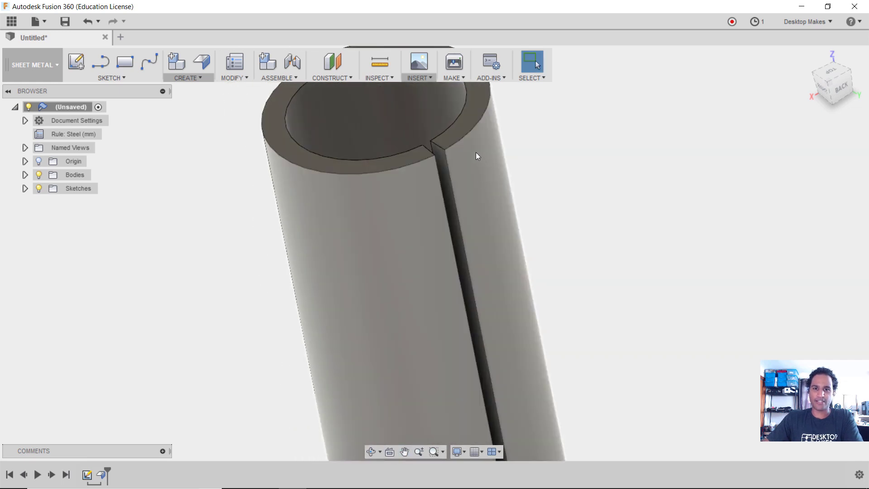
pyautogui.keyDown('shift'); pyautogui.moveTo(594, 186); pyautogui.dragTo(575, 181, button='middle'); pyautogui.keyUp('shift')
pyautogui.scroll(6, 551, 175)
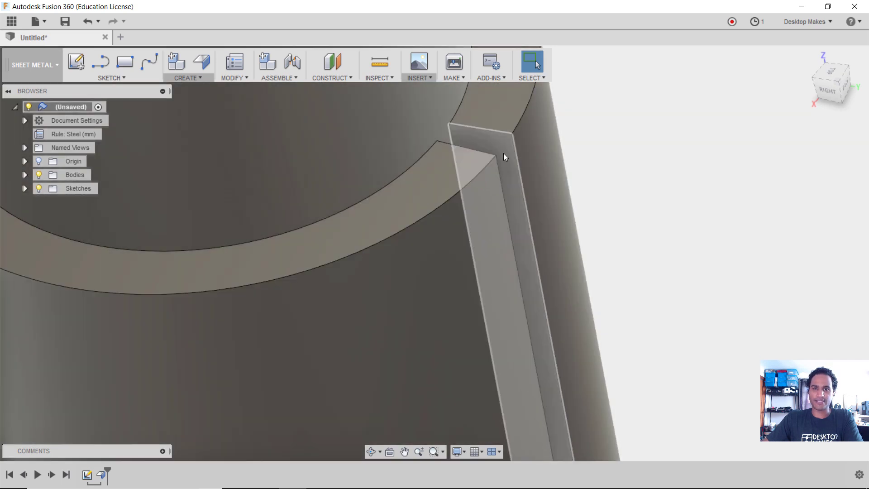
# Step: Join-extrude one side face of the slit by 0.3 mm onto the tube
pyautogui.click(491, 141)
pyautogui.press('e')
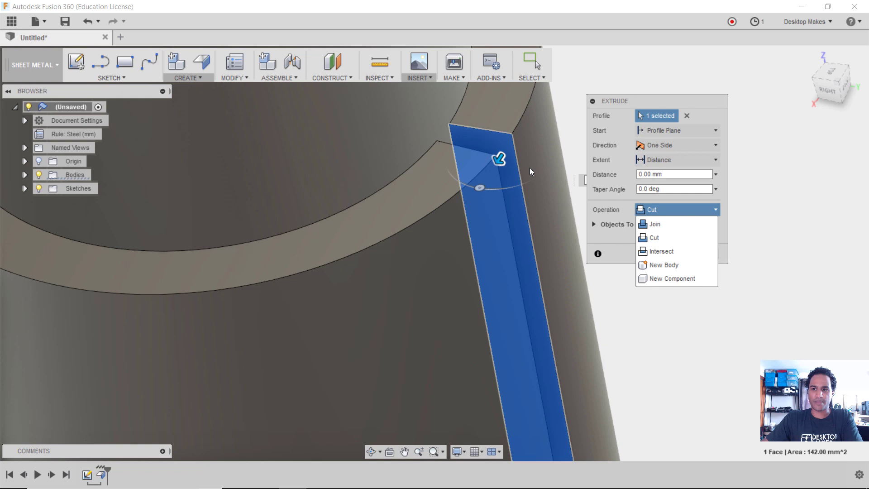
pyautogui.click(657, 223)
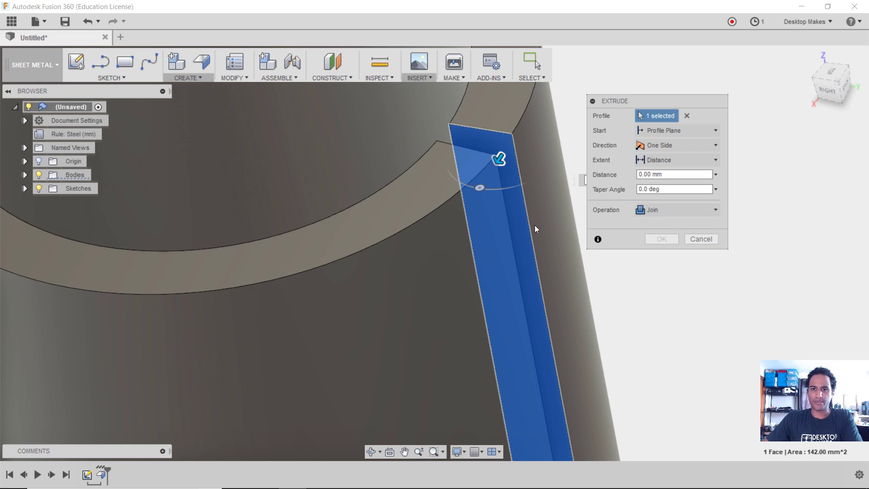
pyautogui.keyDown('shift'); pyautogui.moveTo(536, 229); pyautogui.dragTo(510, 165, button='middle'); pyautogui.keyUp('shift')
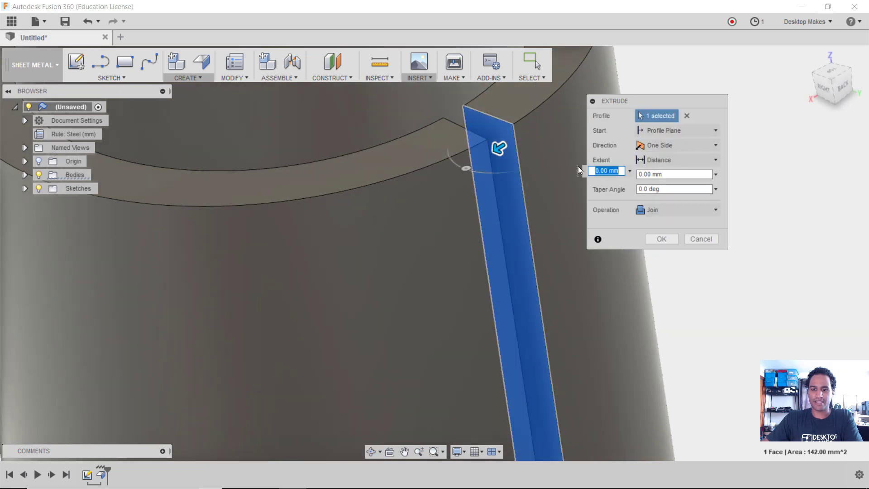
pyautogui.write('0.3')
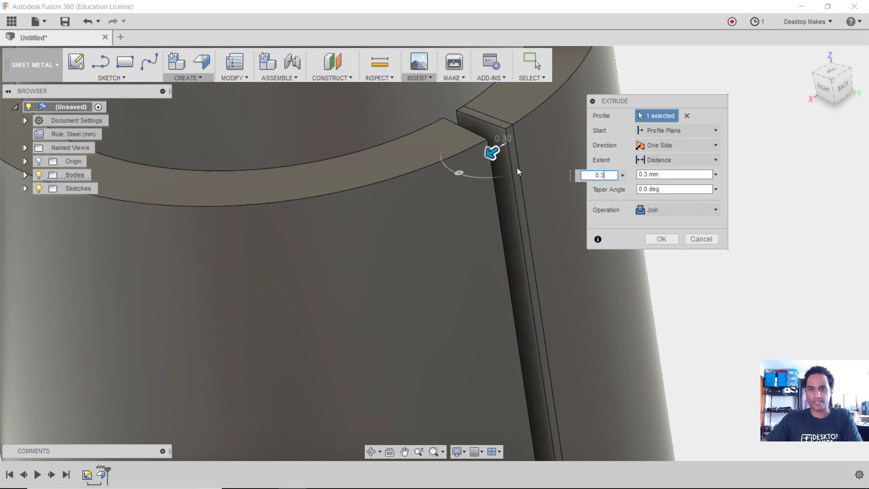
pyautogui.click(661, 242)
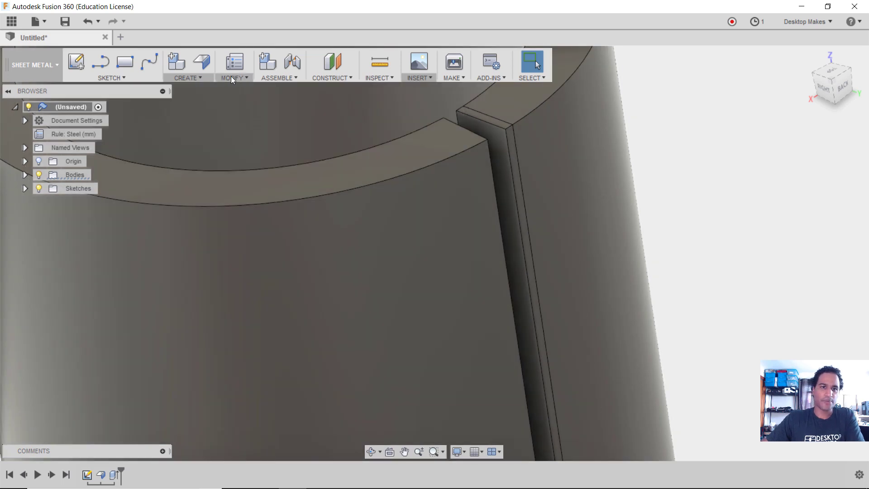
# Step: Unfold all bends around the selected stationary face, laying the tube out as a flat plate
pyautogui.click(232, 78)
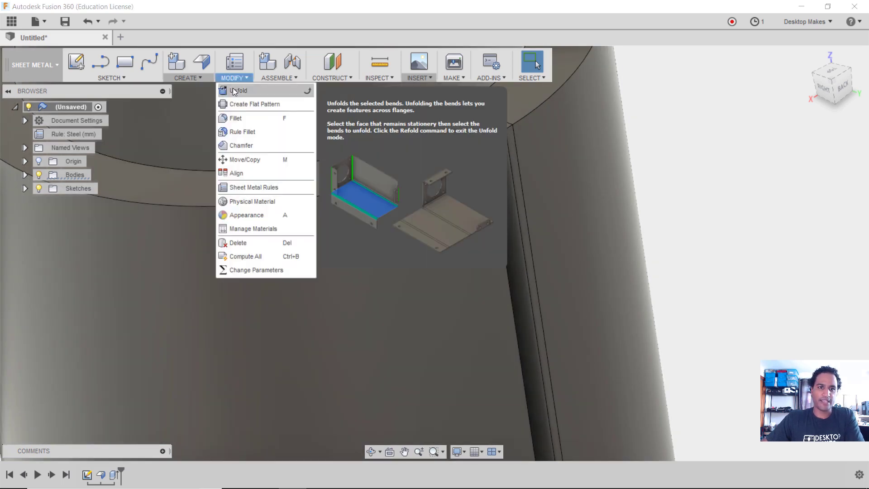
pyautogui.click(233, 90)
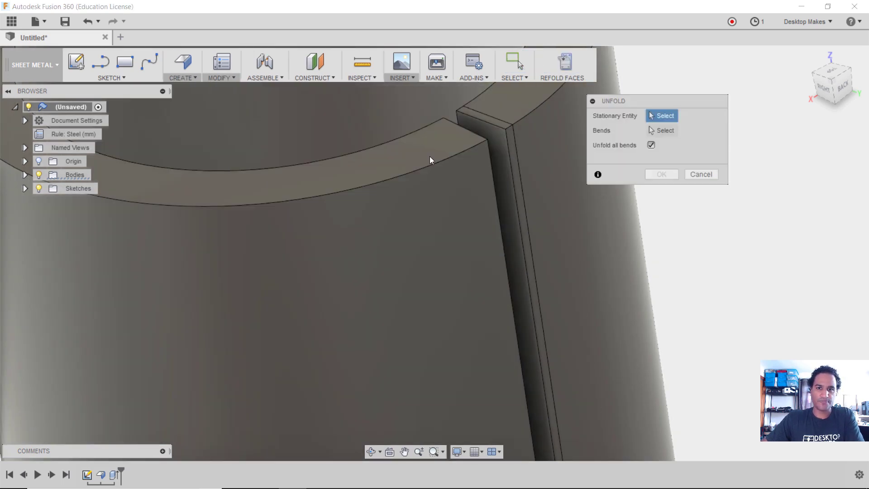
pyautogui.click(513, 156)
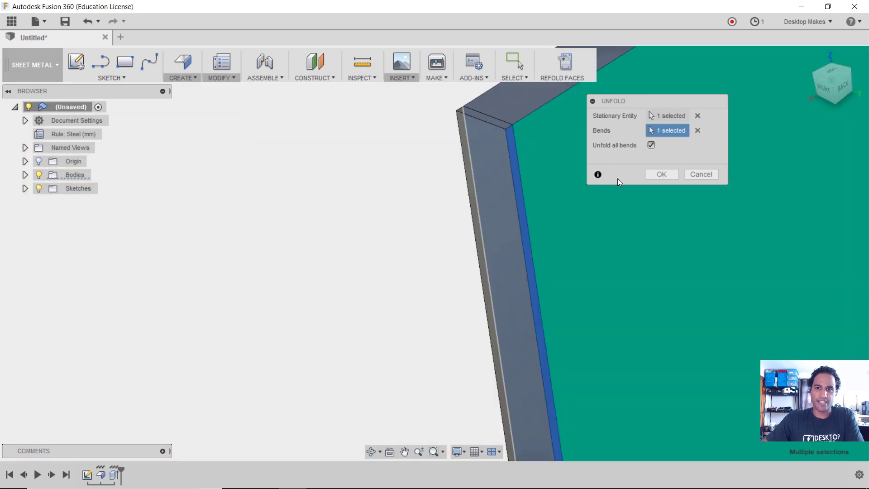
pyautogui.moveTo(651, 105); pyautogui.dragTo(639, 129)
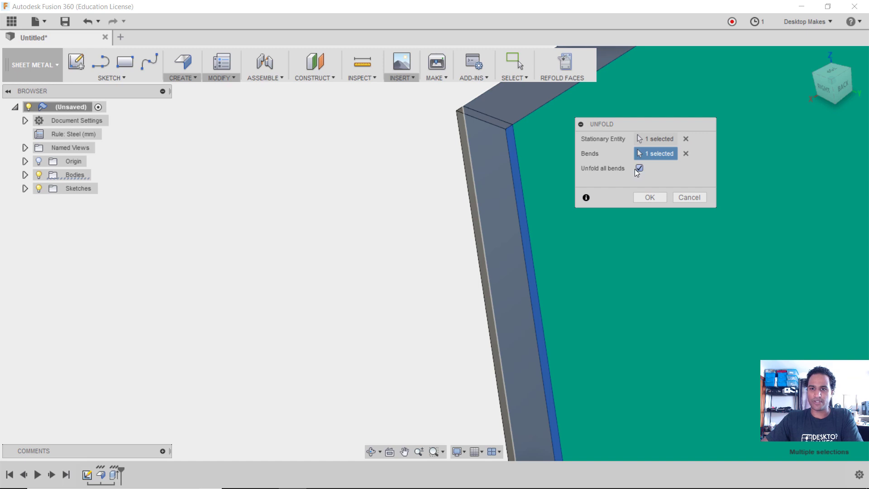
pyautogui.click(650, 197)
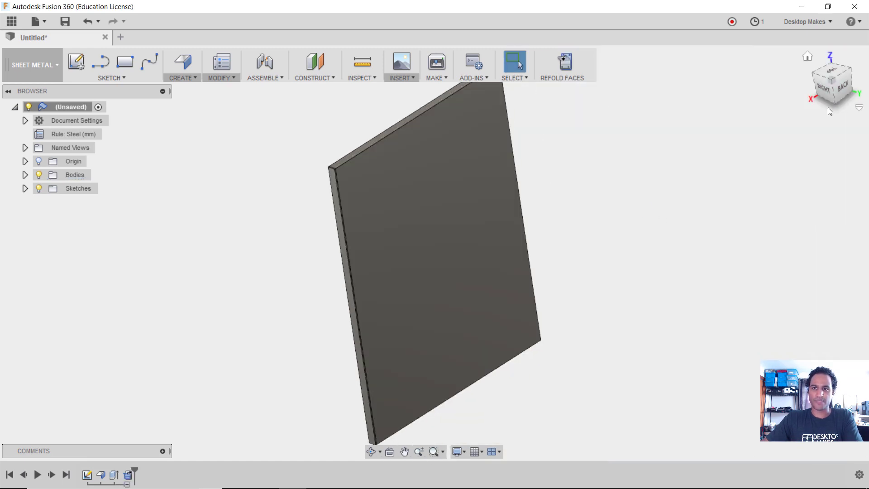
pyautogui.click(843, 88)
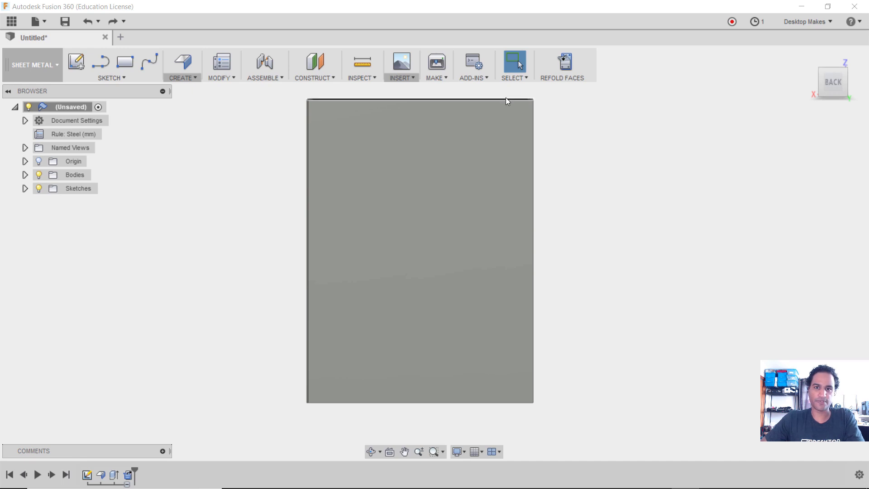
pyautogui.click(507, 97)
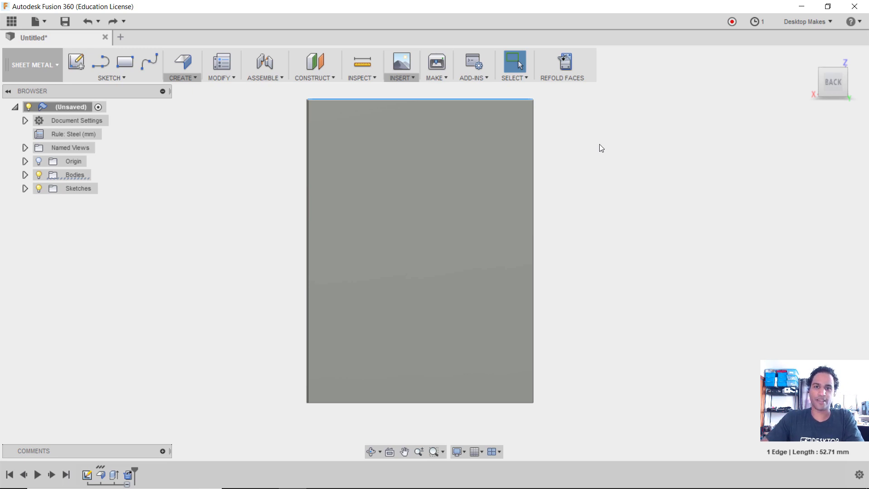
pyautogui.keyDown('shift'); pyautogui.moveTo(479, 116); pyautogui.dragTo(577, 174, button='middle'); pyautogui.keyUp('shift')
pyautogui.scroll(3, 485, 157)
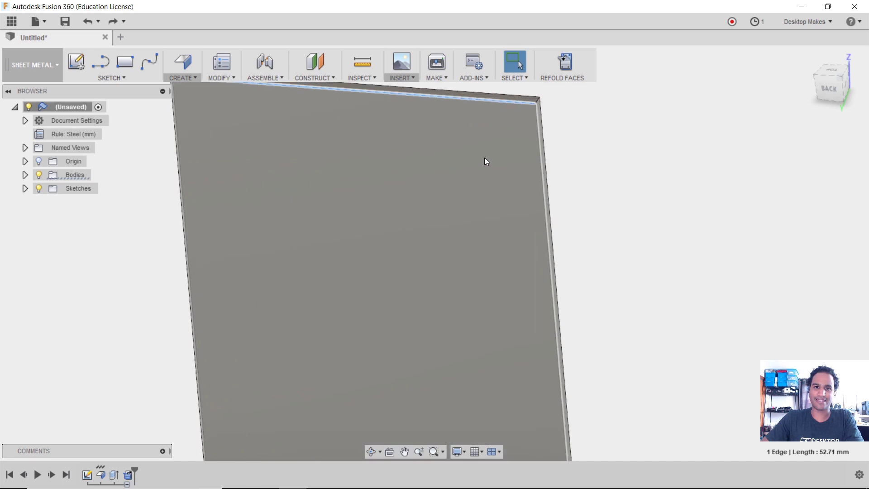
pyautogui.scroll(-2, 505, 142)
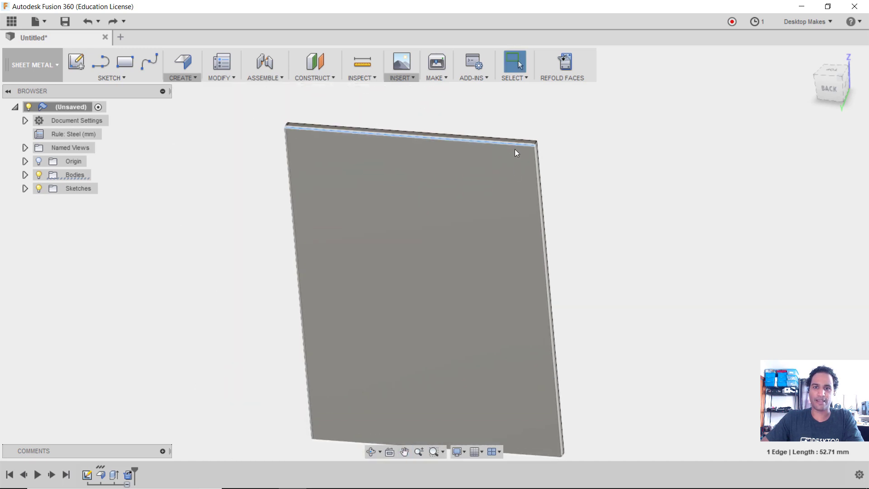
pyautogui.scroll(4, 525, 142)
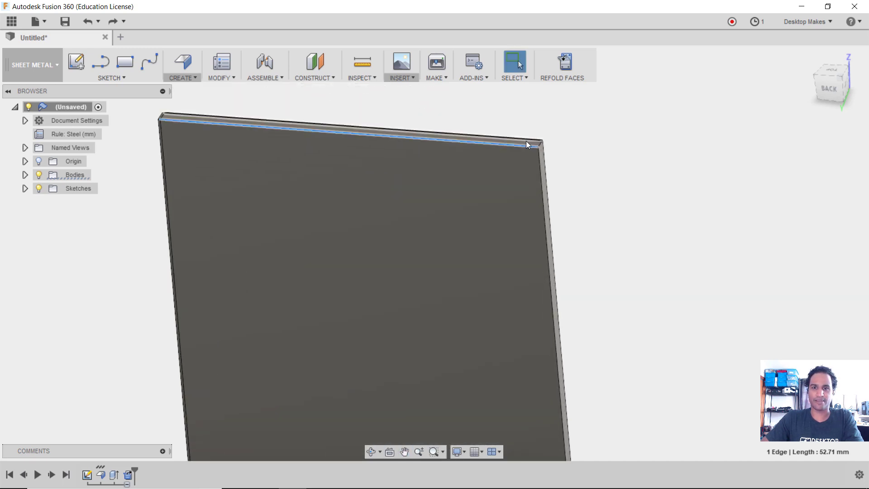
pyautogui.scroll(-2, 618, 208)
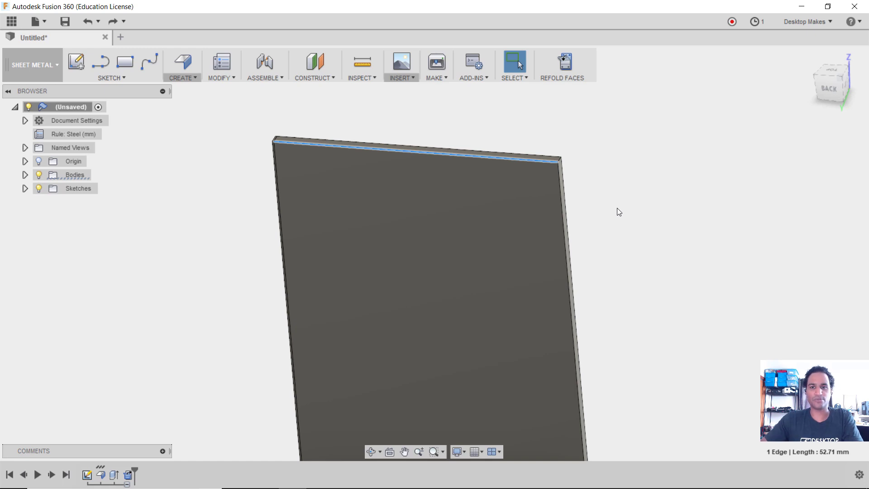
pyautogui.press('Escape')
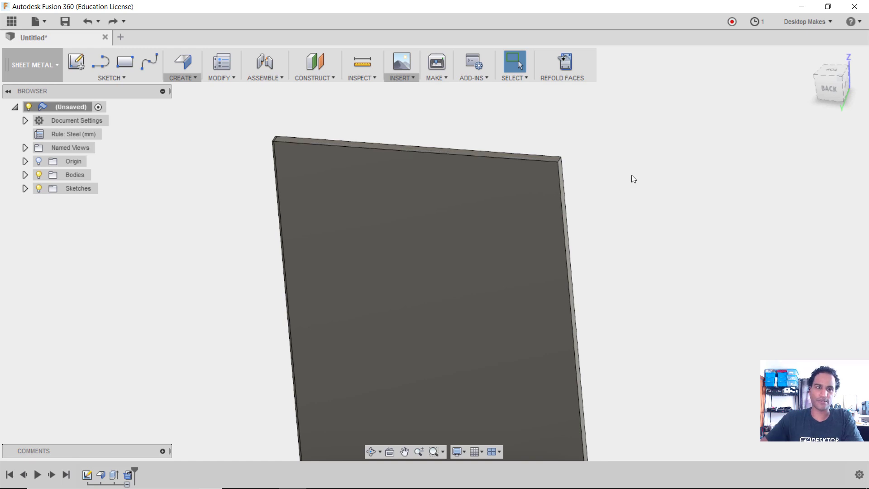
# Step: Edit the Steel (mm) sheet metal rule to a 0.1 thickness and save it
pyautogui.click(225, 79)
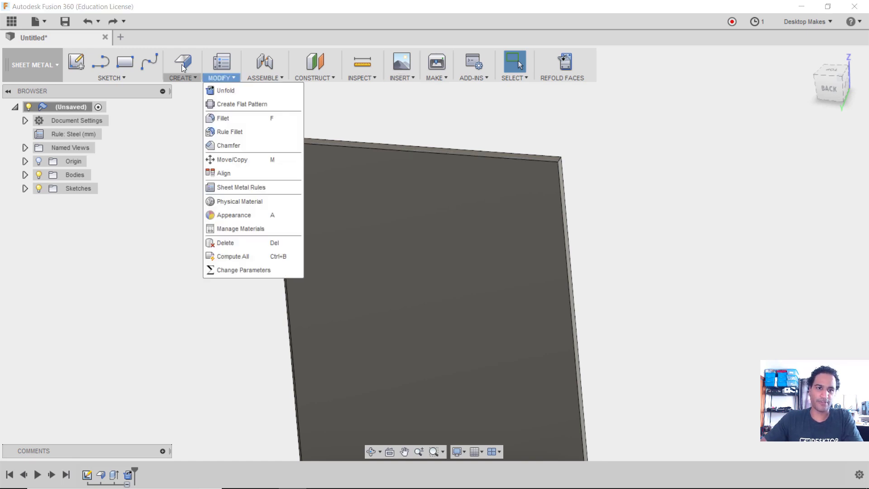
pyautogui.click(245, 187)
pyautogui.moveTo(615, 172)
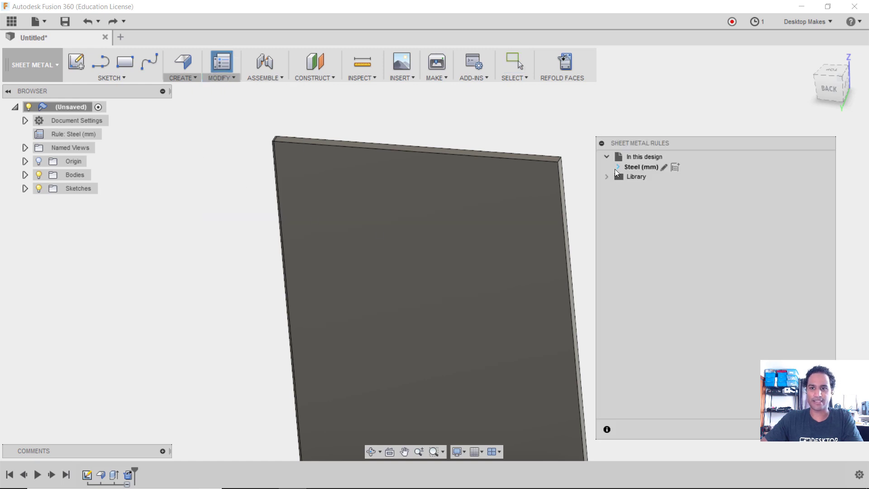
pyautogui.click(664, 167)
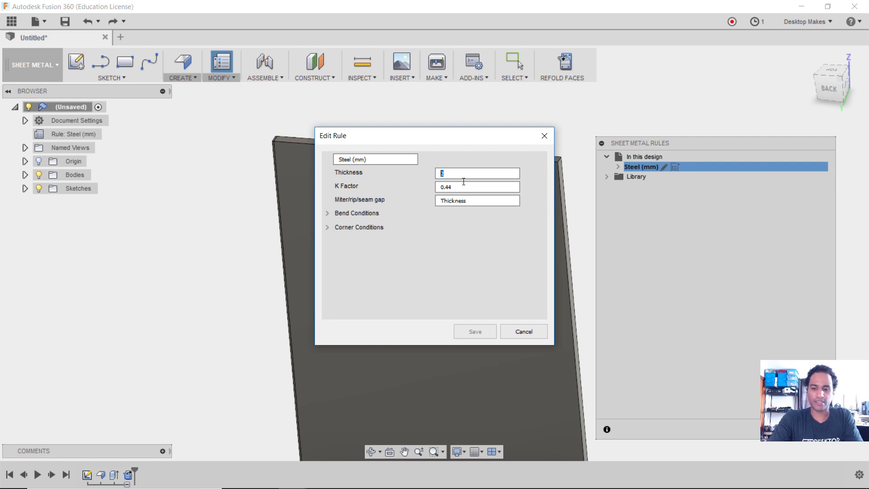
pyautogui.write('0')
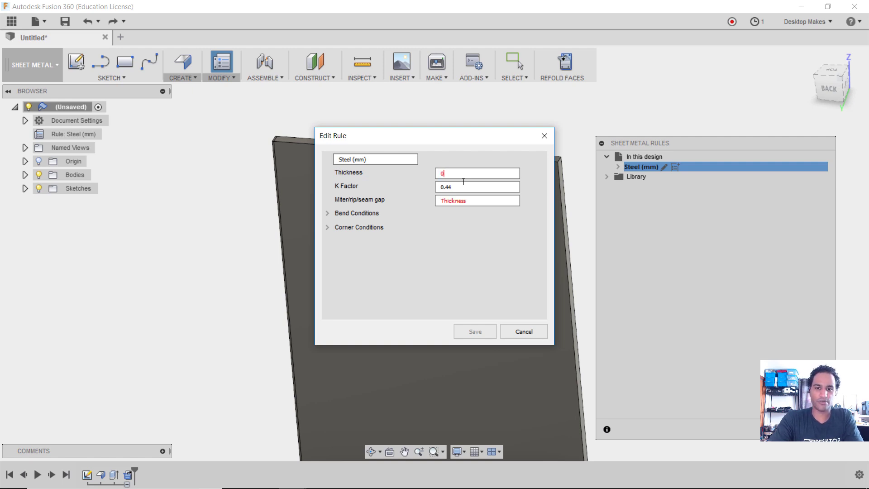
pyautogui.write('.1')
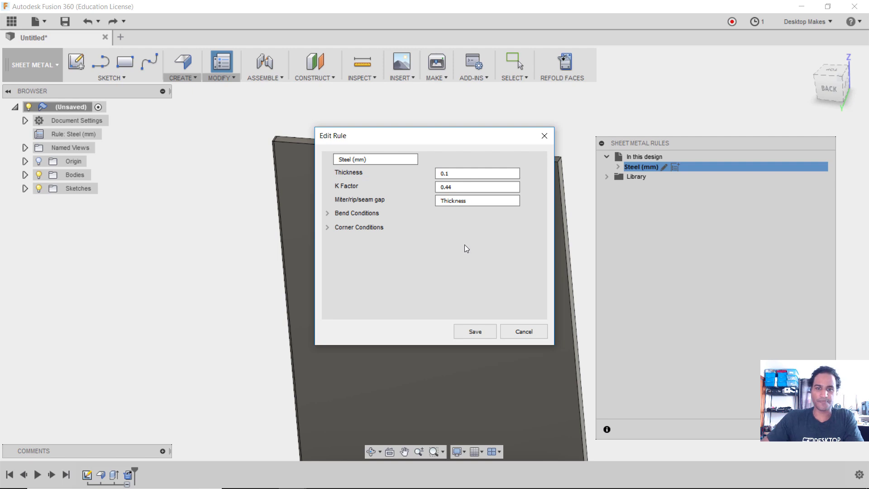
pyautogui.click(478, 331)
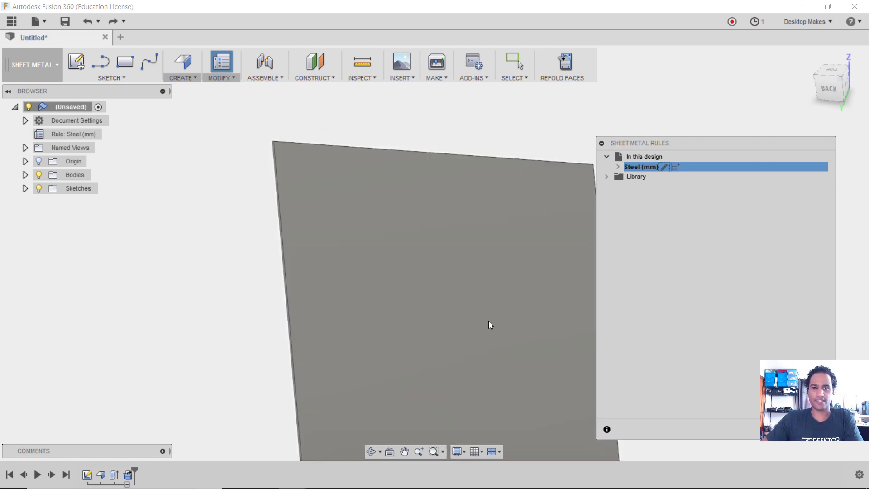
pyautogui.moveTo(489, 324); pyautogui.dragTo(302, 226, button='middle')
pyautogui.keyDown('shift'); pyautogui.moveTo(398, 284); pyautogui.dragTo(378, 288, button='middle'); pyautogui.keyUp('shift')
pyautogui.click(825, 88)
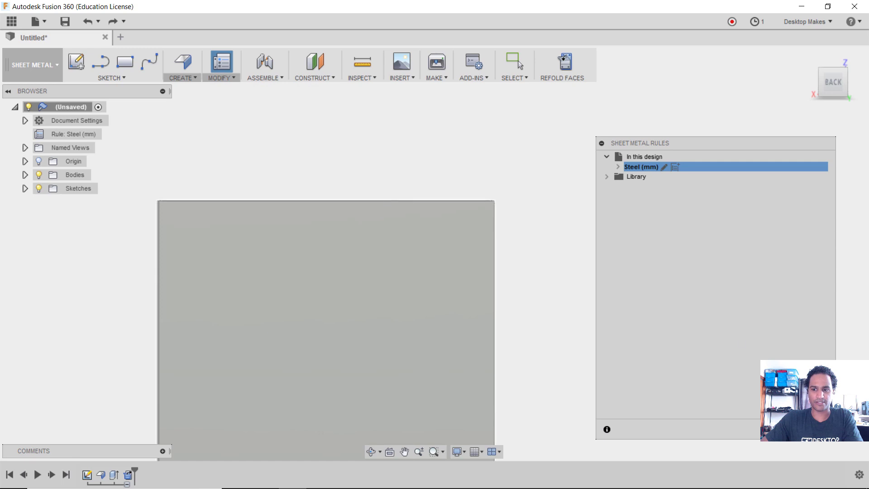
pyautogui.press('Escape')
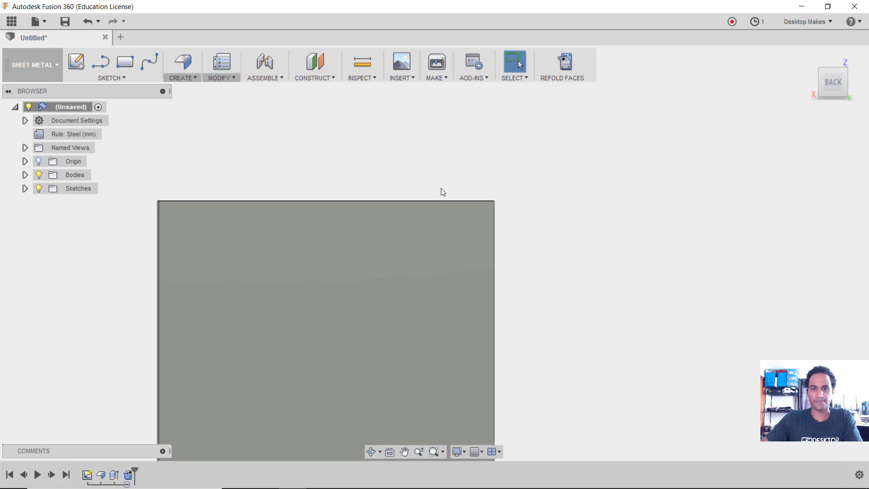
pyautogui.click(436, 202)
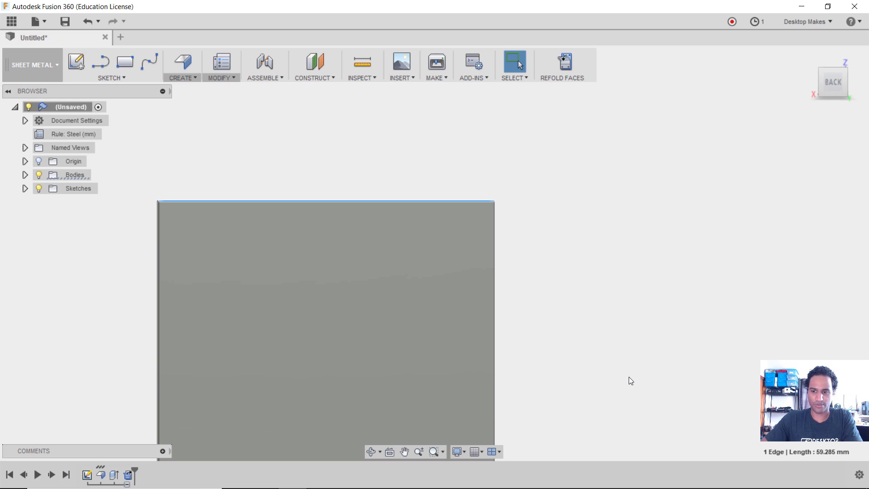
pyautogui.moveTo(628, 377); pyautogui.dragTo(679, 324, button='middle')
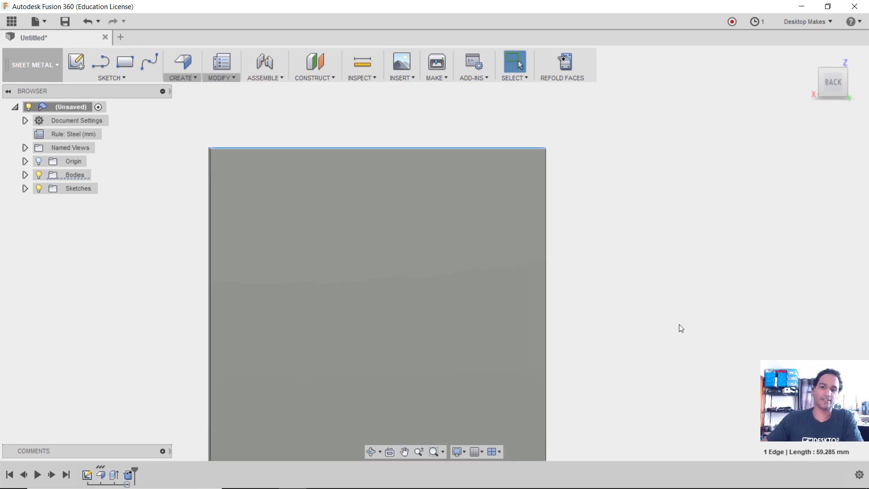
pyautogui.scroll(-1, 679, 325)
pyautogui.scroll(-1, 679, 325)
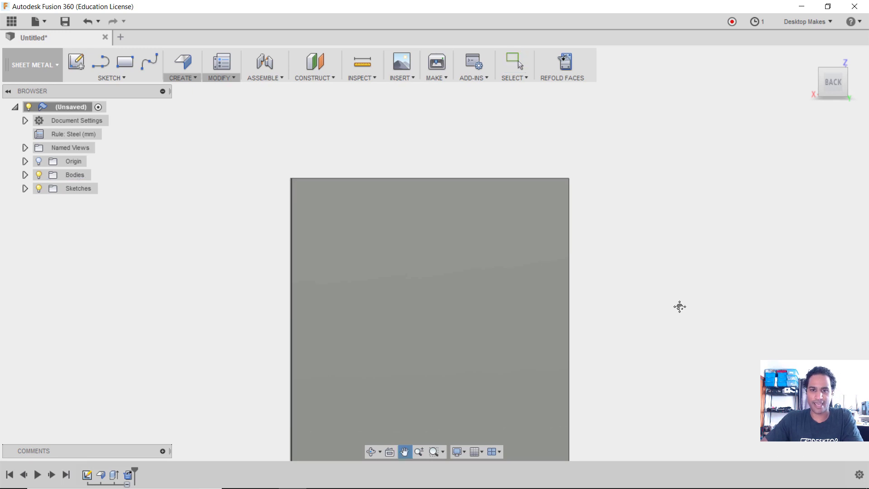
pyautogui.moveTo(679, 305); pyautogui.dragTo(685, 257, button='middle')
pyautogui.press('Escape')
pyautogui.scroll(-1, 685, 256)
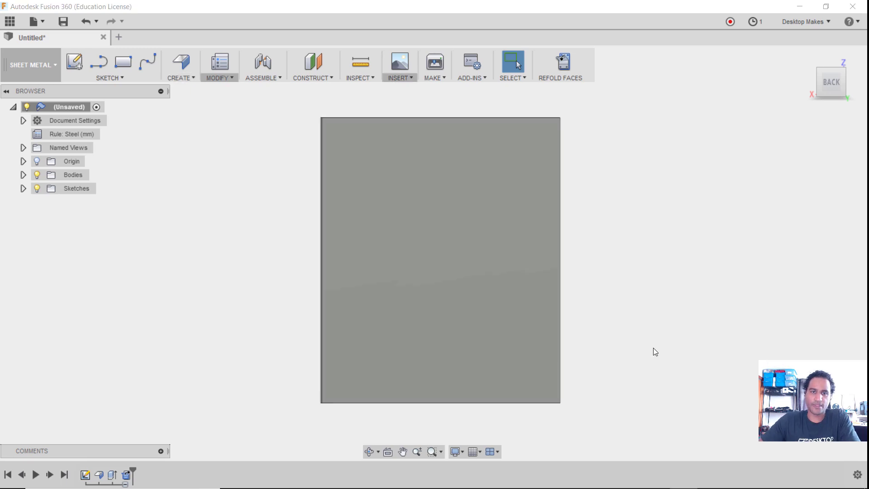
# Step: Attach the photo IMG_0661 as a canvas on the flat sheet face
pyautogui.click(398, 78)
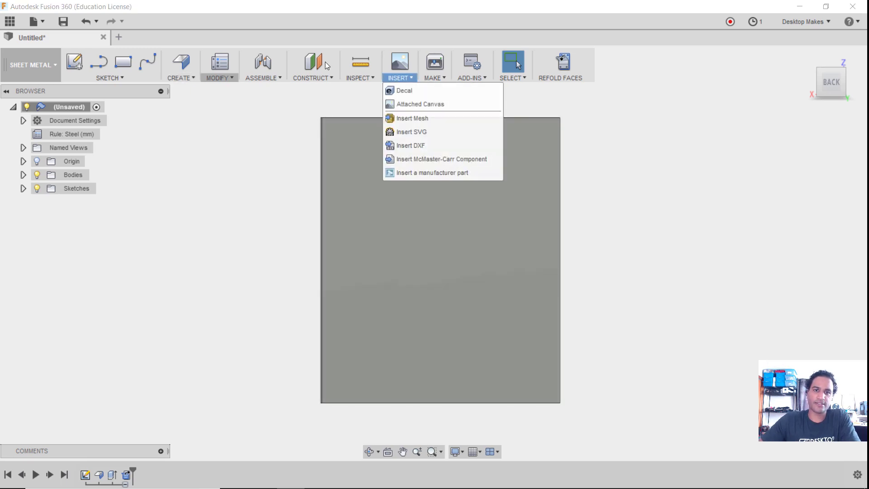
pyautogui.click(409, 100)
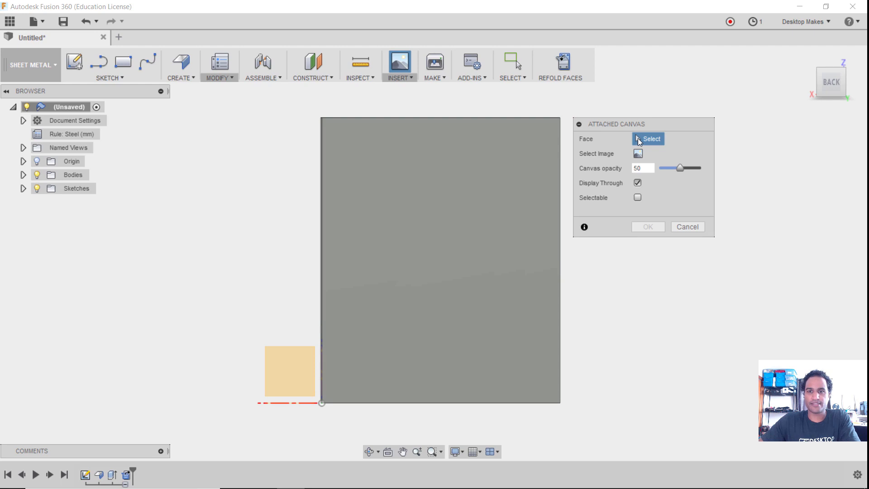
pyautogui.click(328, 134)
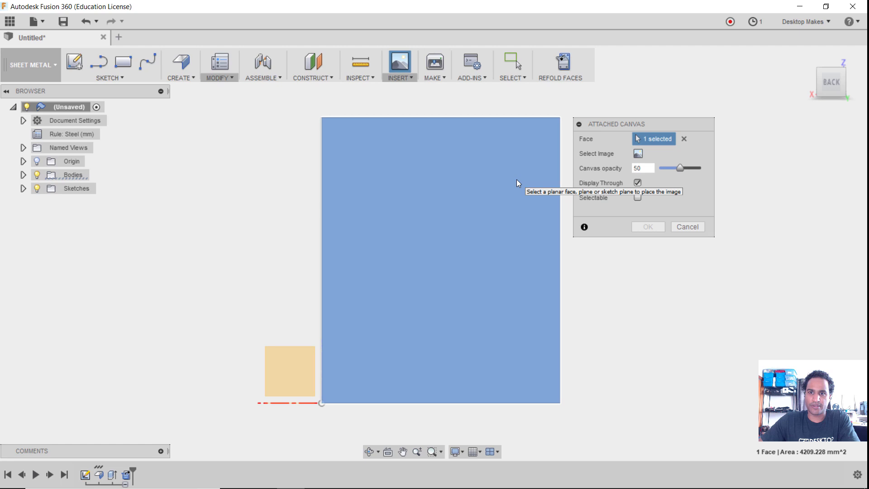
pyautogui.click(639, 154)
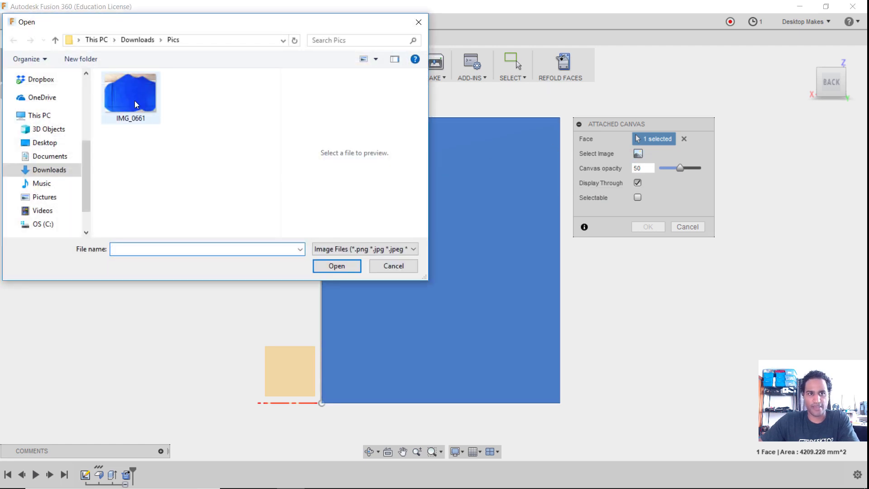
pyautogui.doubleClick(134, 100)
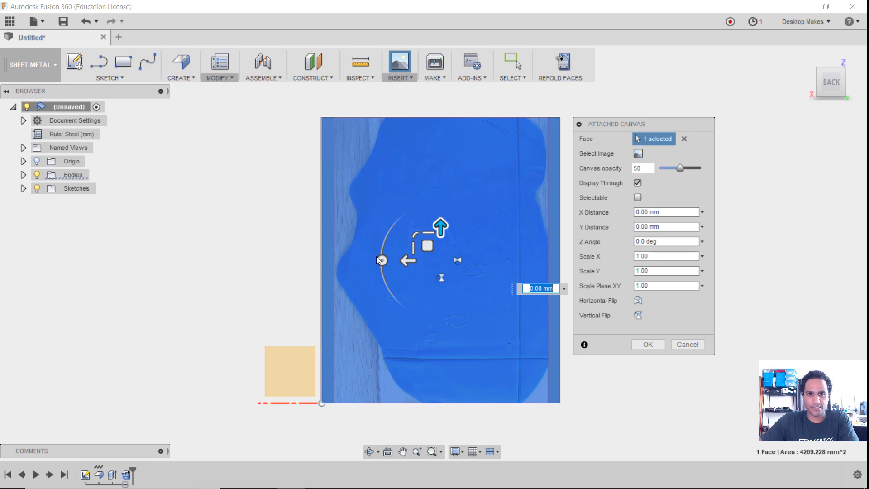
# Step: Rotate the photo a quarter turn, flip it horizontally, and confirm the canvas
pyautogui.moveTo(381, 261); pyautogui.dragTo(441, 179)
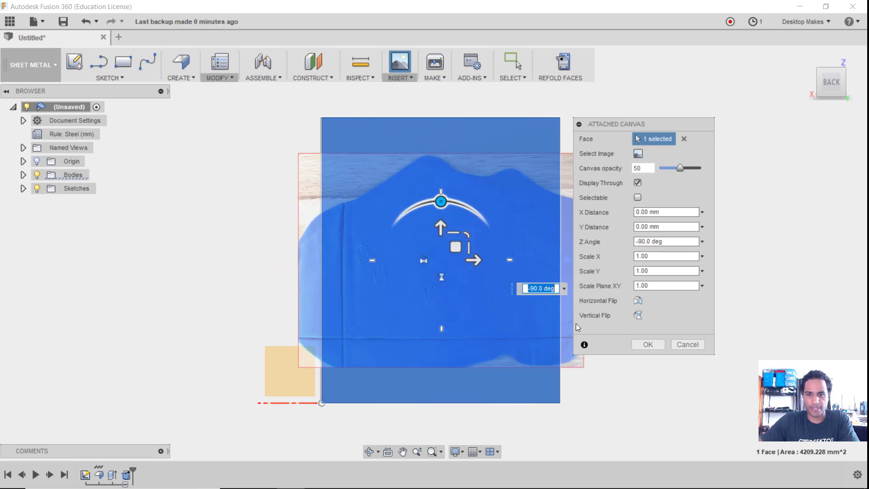
pyautogui.click(639, 301)
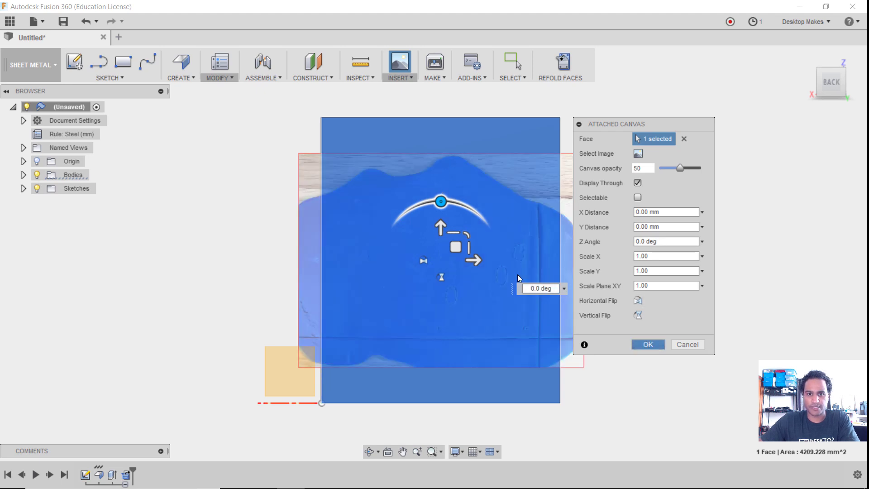
pyautogui.press('Return')
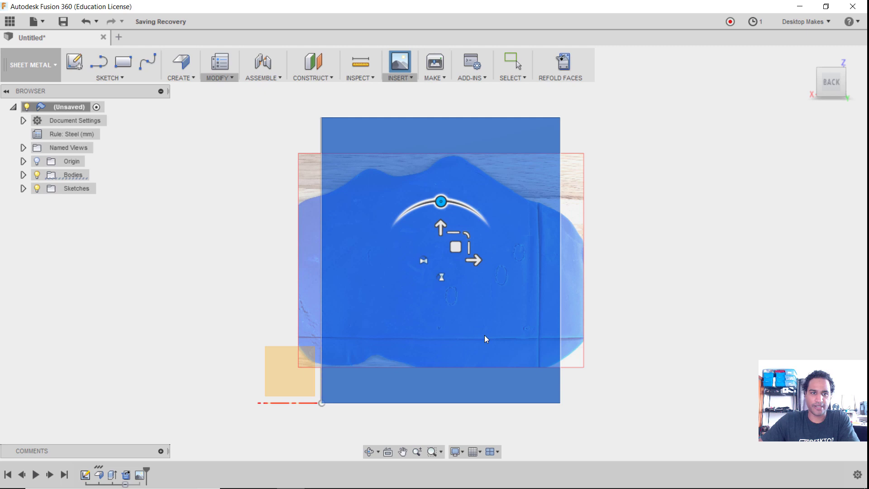
pyautogui.scroll(2, 365, 310)
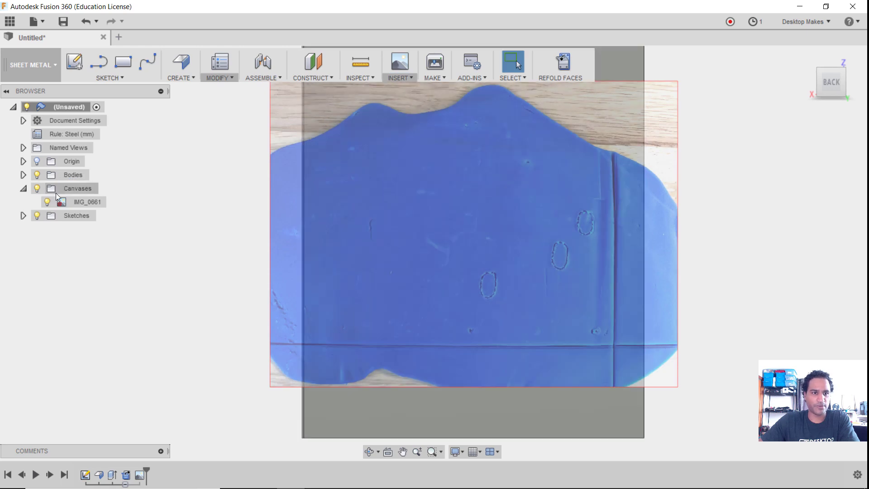
# Step: Calibrate the IMG_0661 canvas using the left and right marks as 60.6 mm apart
pyautogui.rightClick(86, 206)
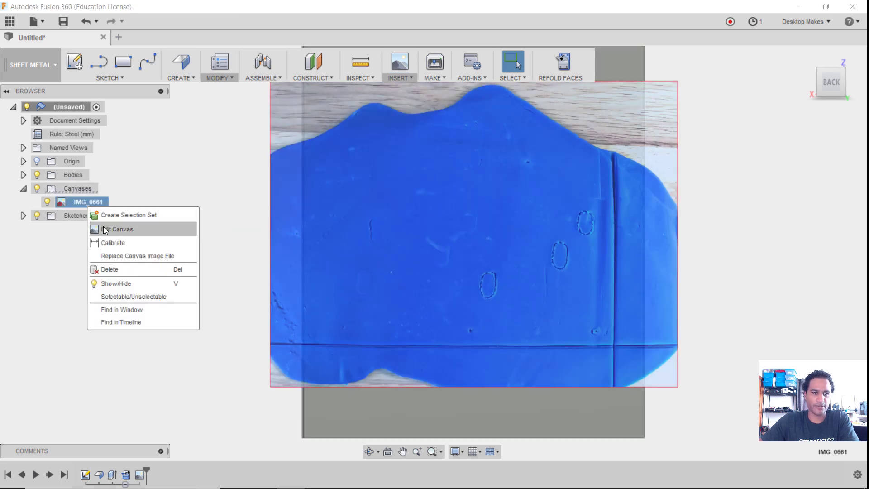
pyautogui.click(113, 243)
pyautogui.scroll(1, 578, 330)
pyautogui.scroll(3, 577, 329)
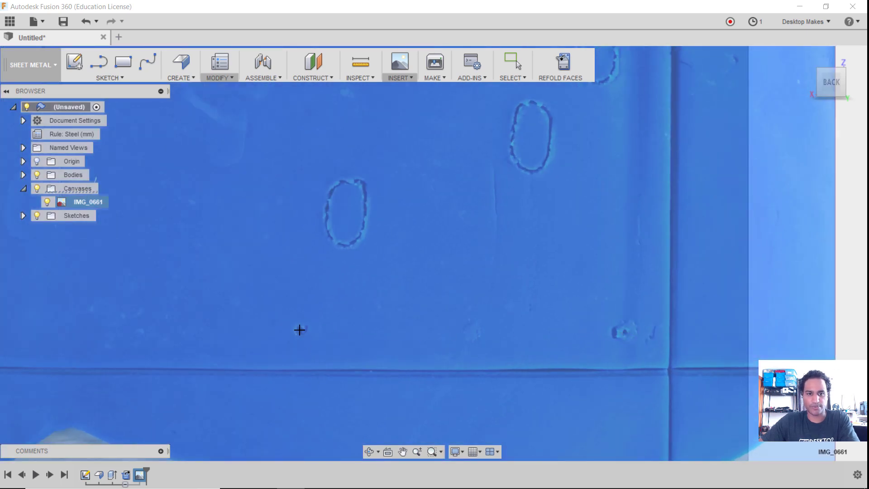
pyautogui.click(299, 330)
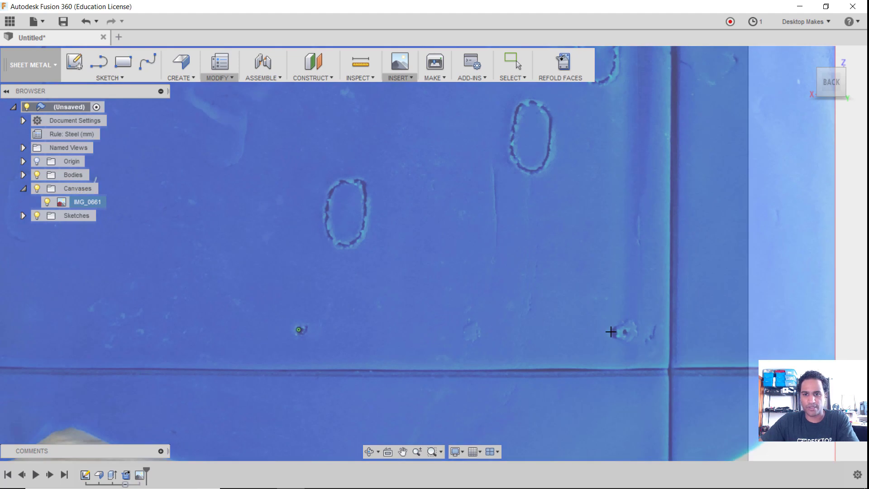
pyautogui.click(626, 332)
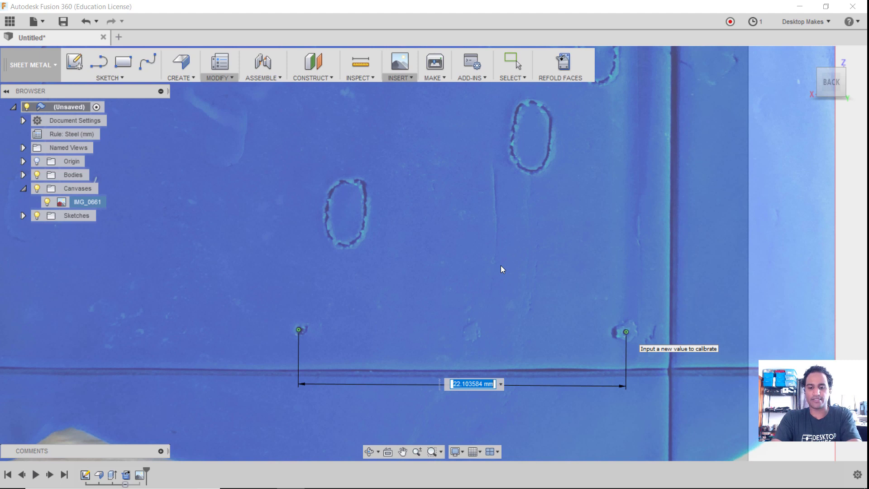
pyautogui.write('60.6')
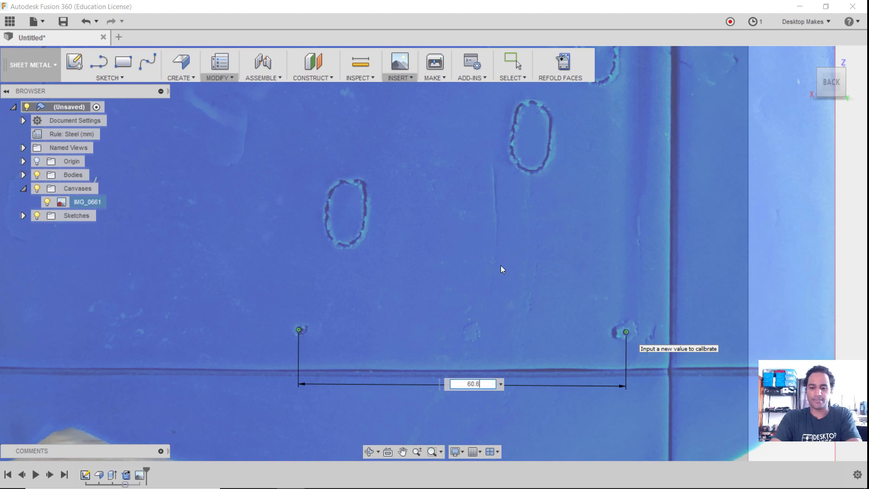
pyautogui.press('Return')
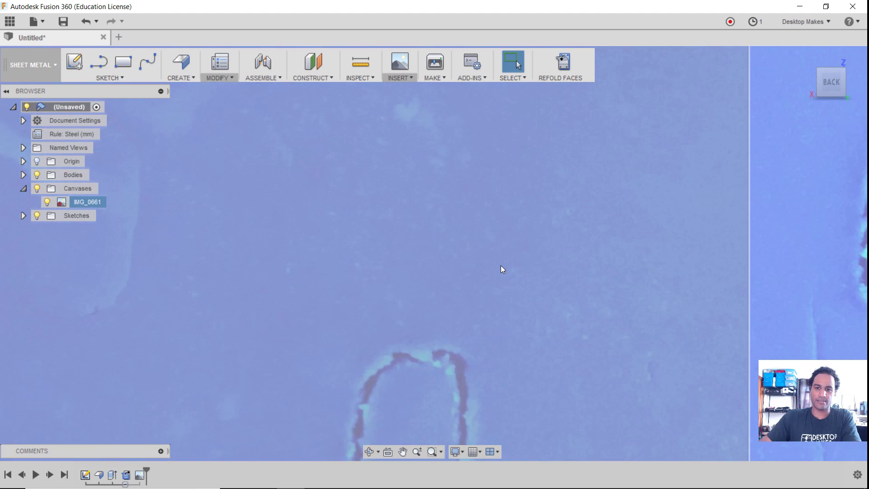
pyautogui.scroll(-5, 501, 265)
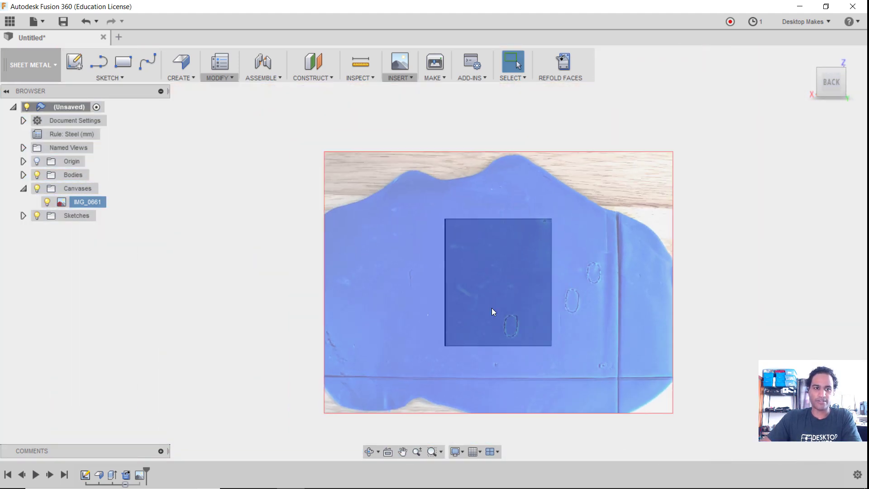
# Step: Move the IMG_0661 canvas to 18.089 mm by 31.29 mm so its slots sit over the plate
pyautogui.rightClick(92, 204)
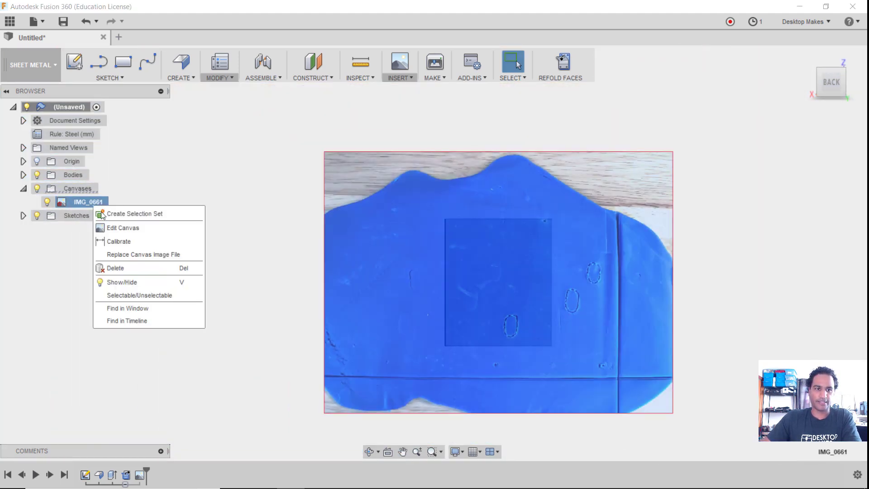
pyautogui.click(122, 227)
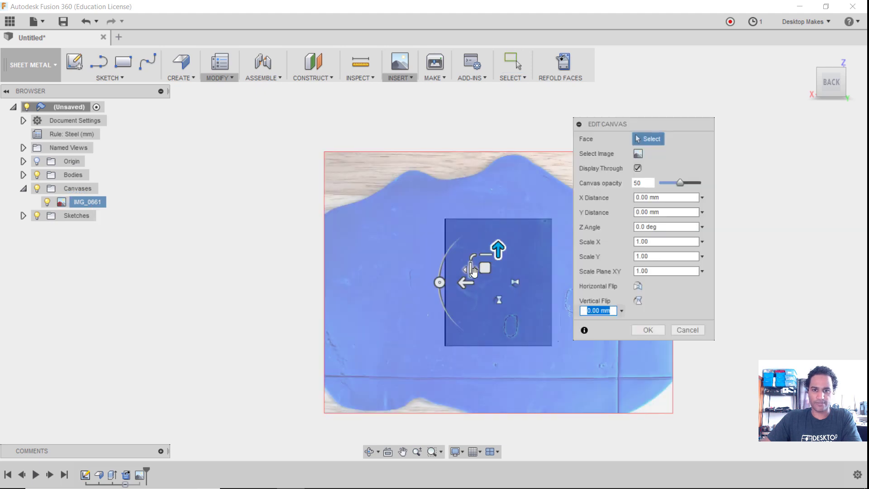
pyautogui.scroll(5, 474, 270)
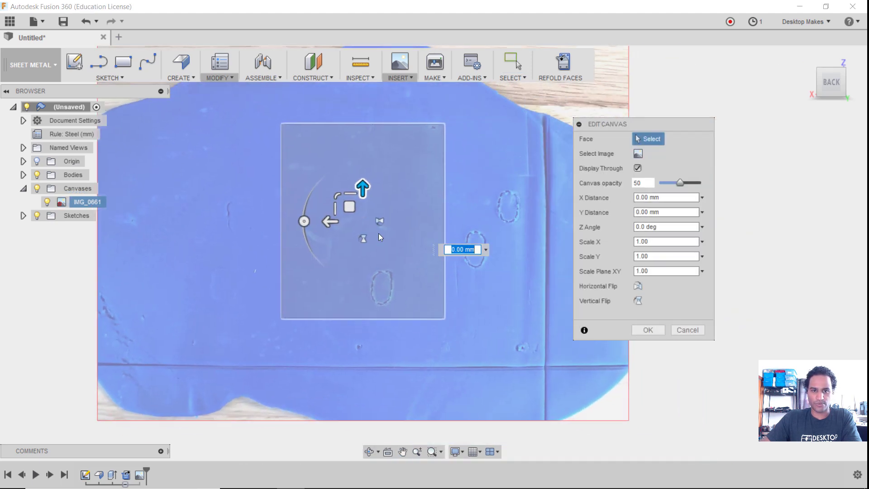
pyautogui.moveTo(349, 207); pyautogui.dragTo(277, 196)
pyautogui.scroll(-3, 304, 281)
pyautogui.scroll(2, 278, 199)
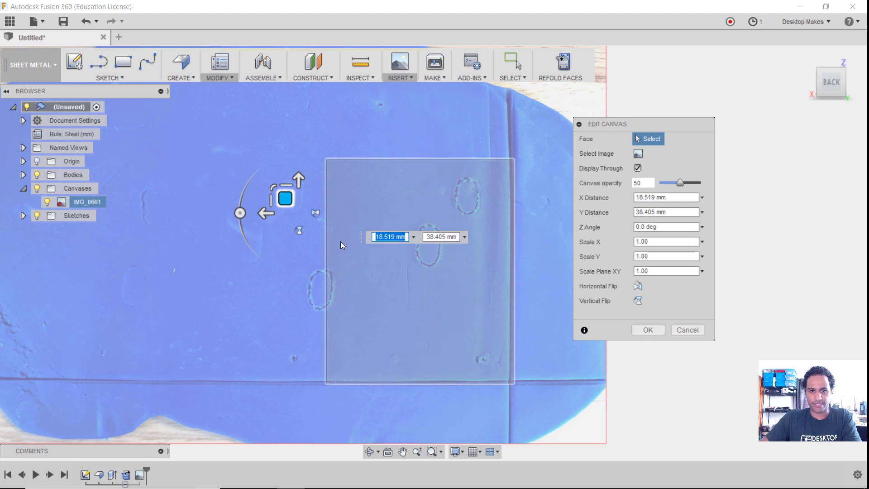
pyautogui.moveTo(289, 202); pyautogui.dragTo(305, 200)
pyautogui.scroll(1, 340, 399)
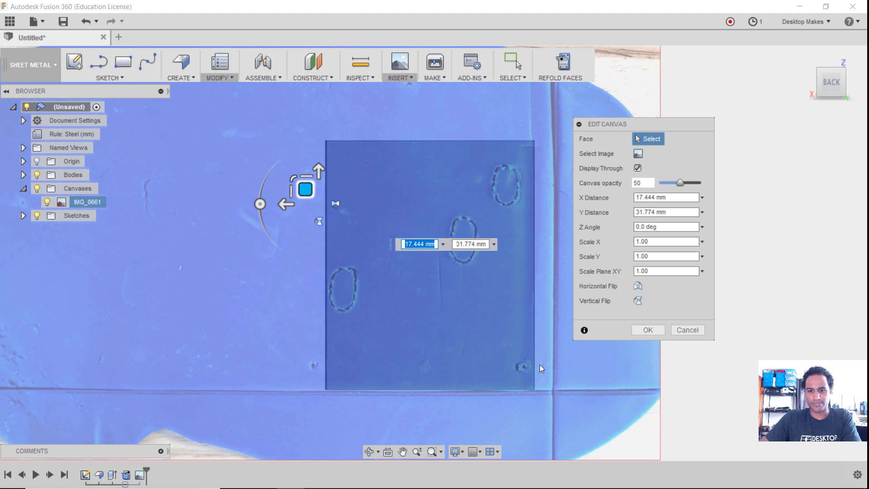
pyautogui.moveTo(305, 189); pyautogui.dragTo(305, 193)
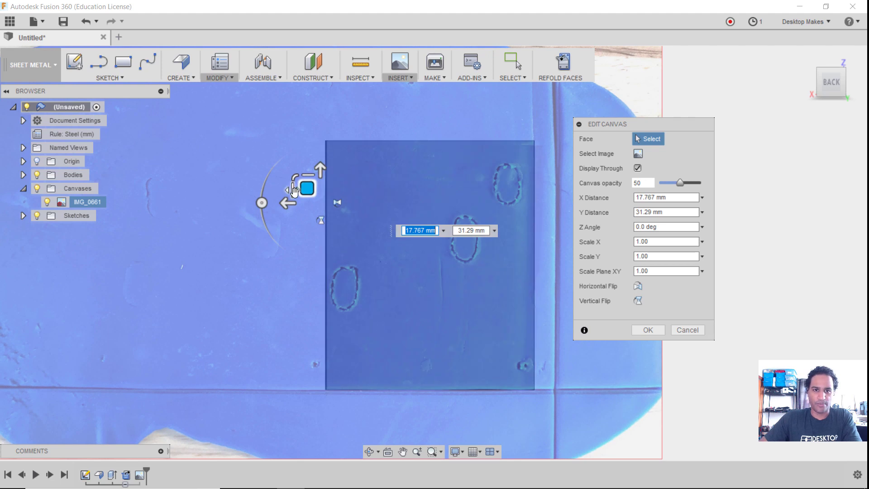
pyautogui.moveTo(307, 190); pyautogui.dragTo(307, 187)
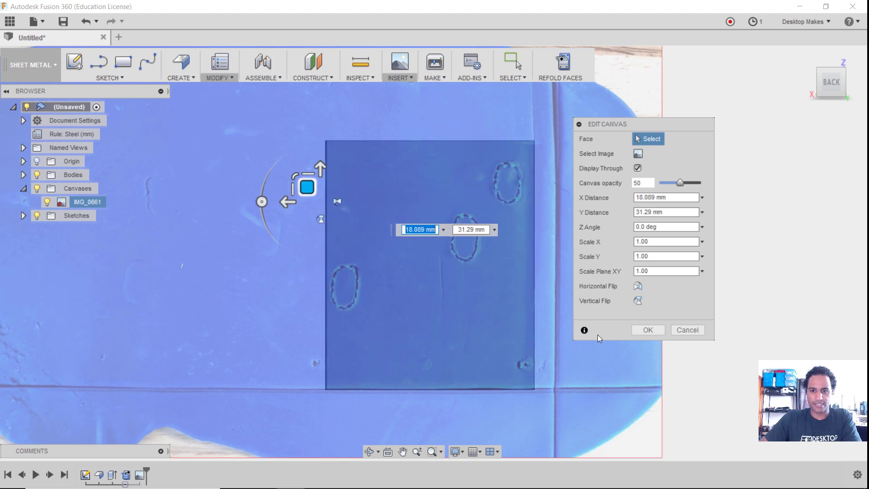
pyautogui.press('Return')
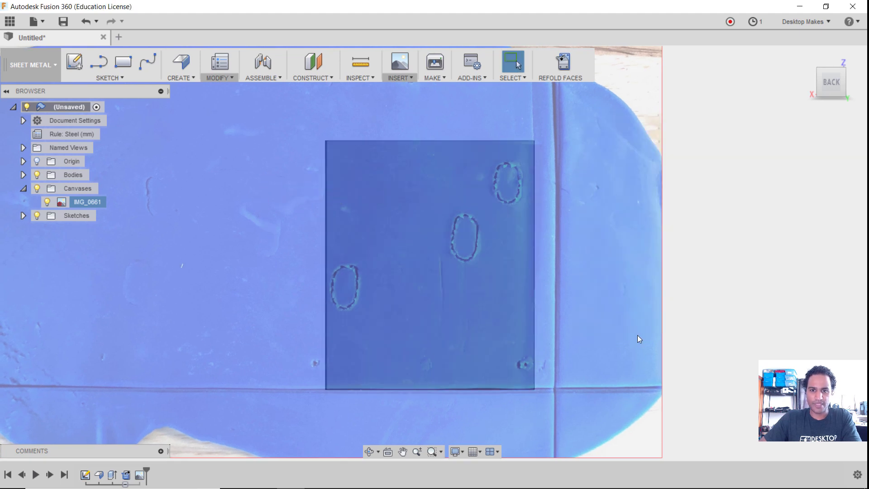
# Step: Start a sketch on the flat sheet and draw a Ø4 mm circle over the right hole mark
pyautogui.scroll(3, 509, 362)
pyautogui.scroll(-3, 510, 355)
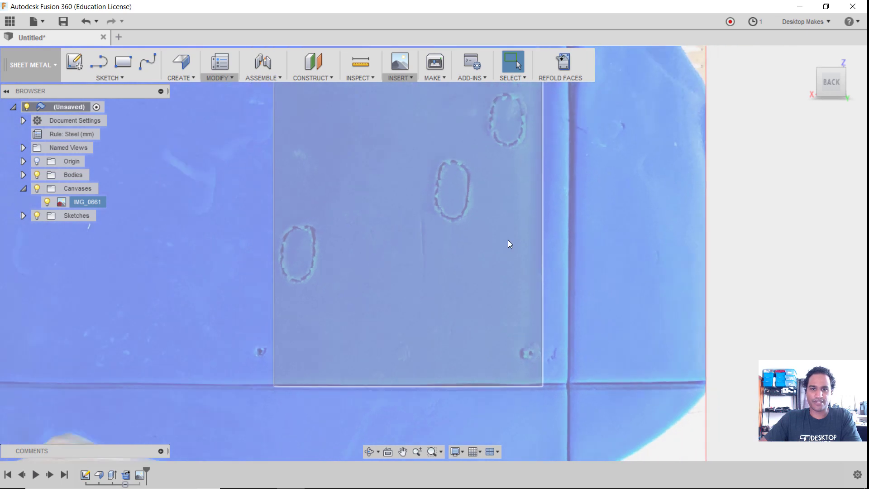
pyautogui.scroll(1, 519, 368)
pyautogui.click(517, 364)
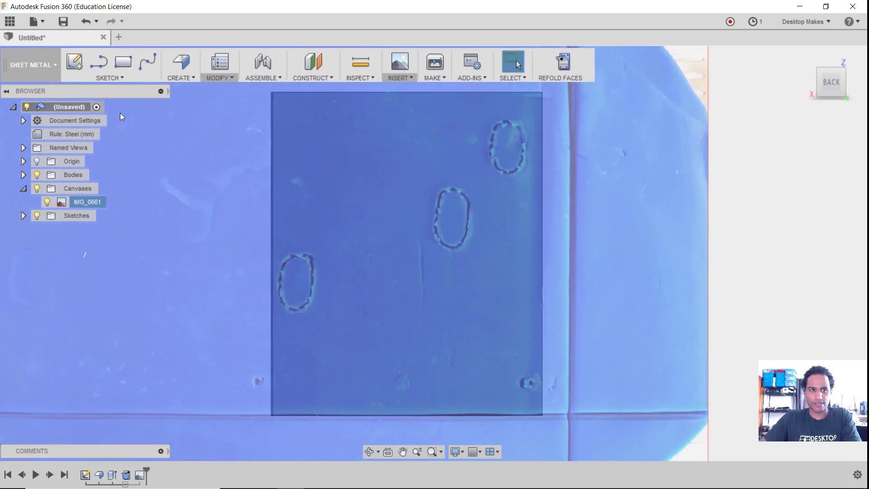
pyautogui.click(74, 62)
pyautogui.click(397, 225)
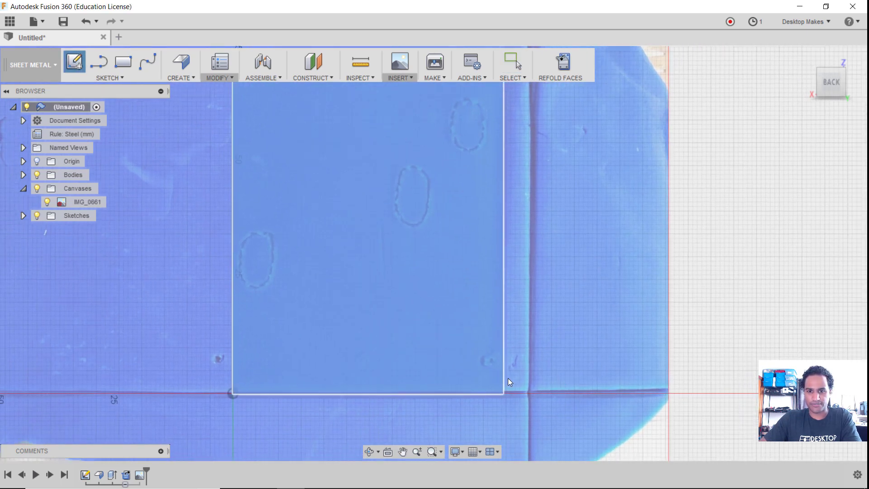
pyautogui.press('c')
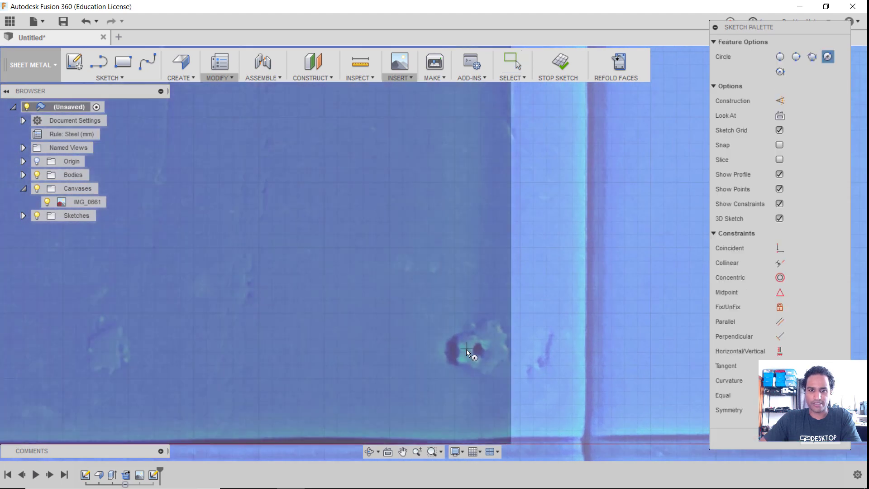
pyautogui.scroll(2, 476, 350)
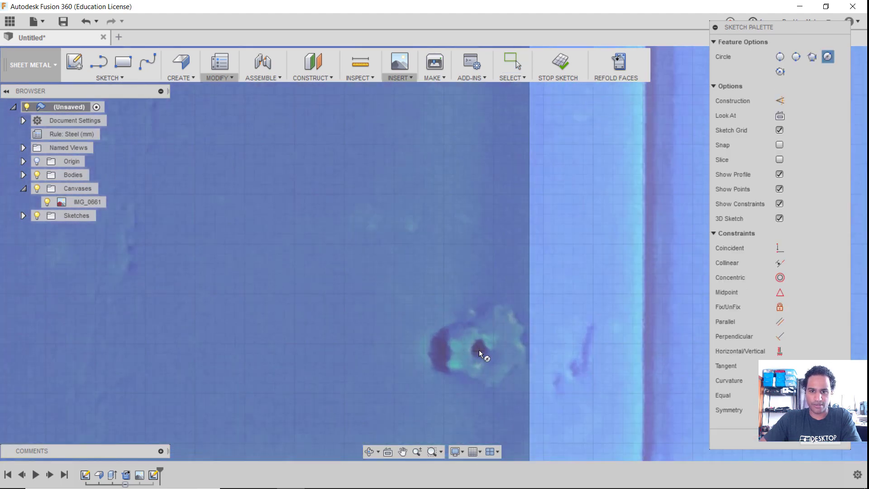
pyautogui.click(479, 350)
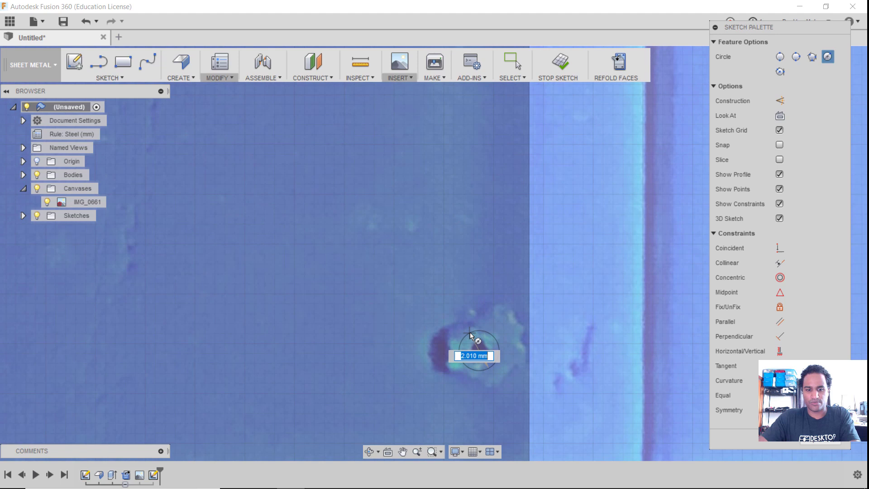
pyautogui.write('4')
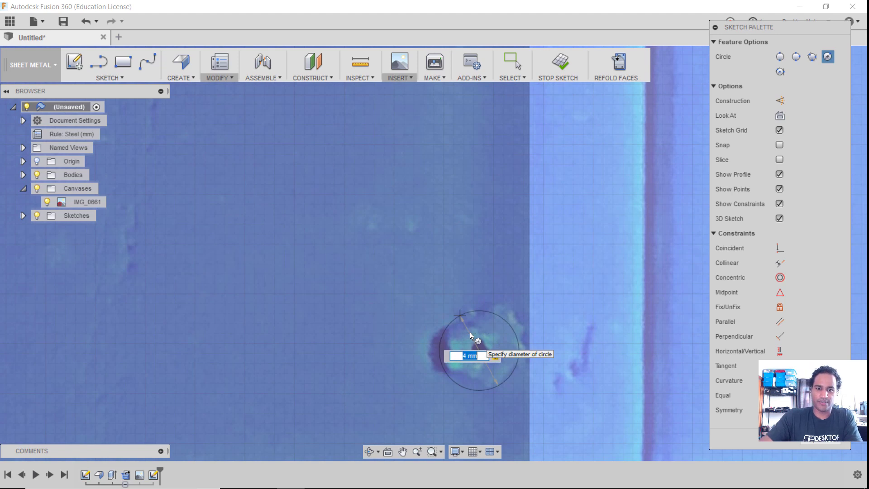
pyautogui.press('Return')
pyautogui.press('Escape')
# Step: Draw a second Ø4 mm circle over the left hole mark
pyautogui.scroll(-5, 469, 335)
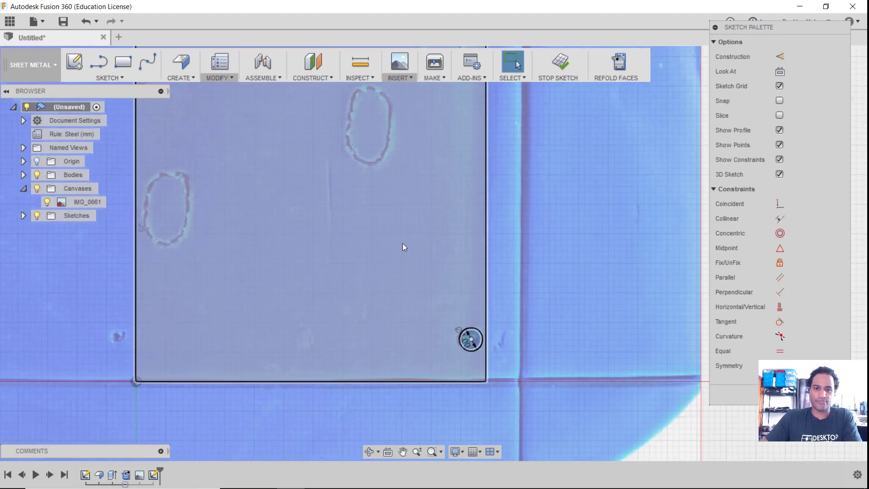
pyautogui.scroll(6, 335, 383)
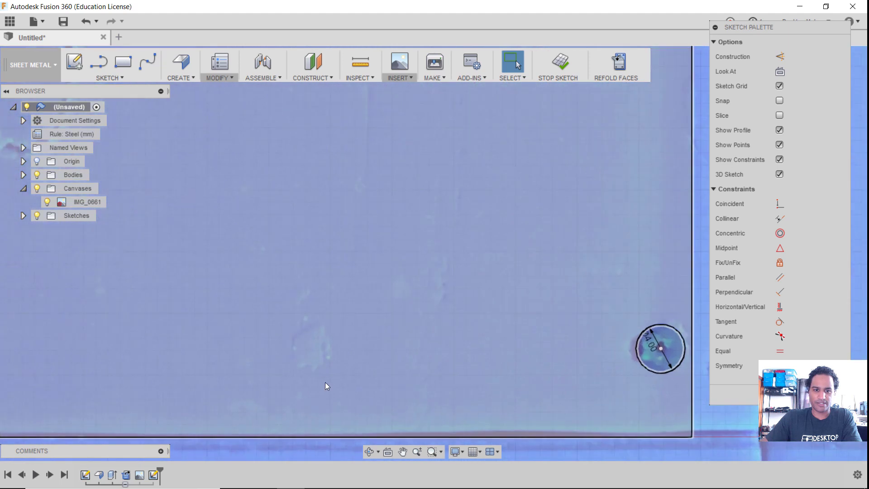
pyautogui.scroll(-3, 336, 360)
pyautogui.press('c')
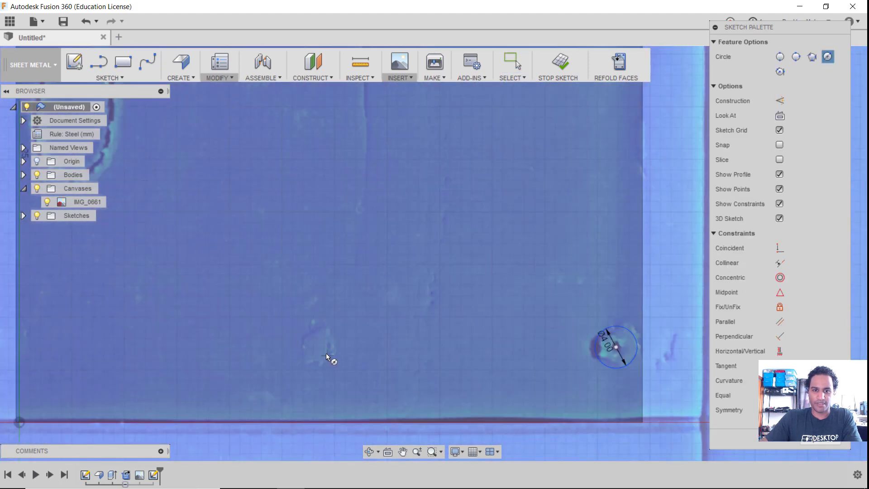
pyautogui.click(319, 348)
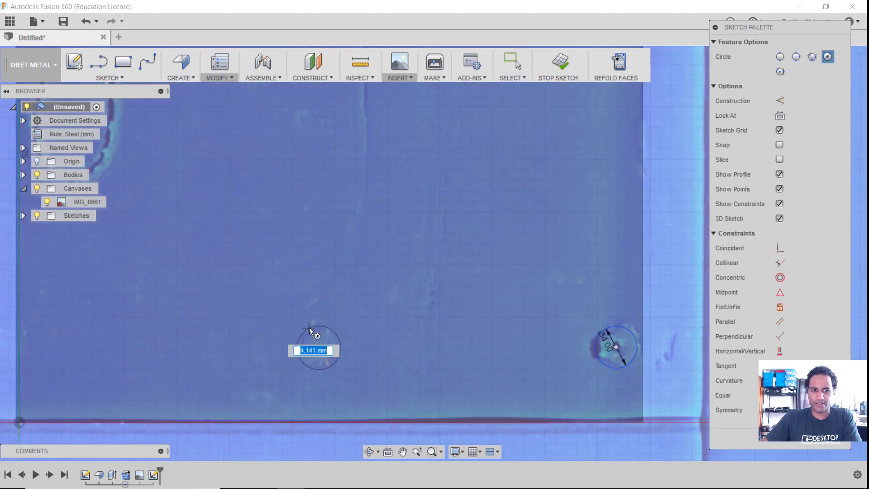
pyautogui.write('4')
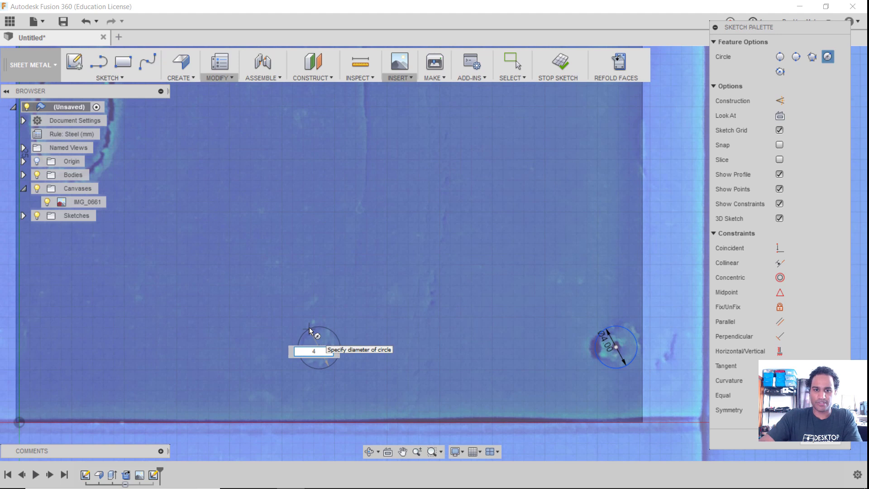
pyautogui.press('Return')
pyautogui.press('Escape')
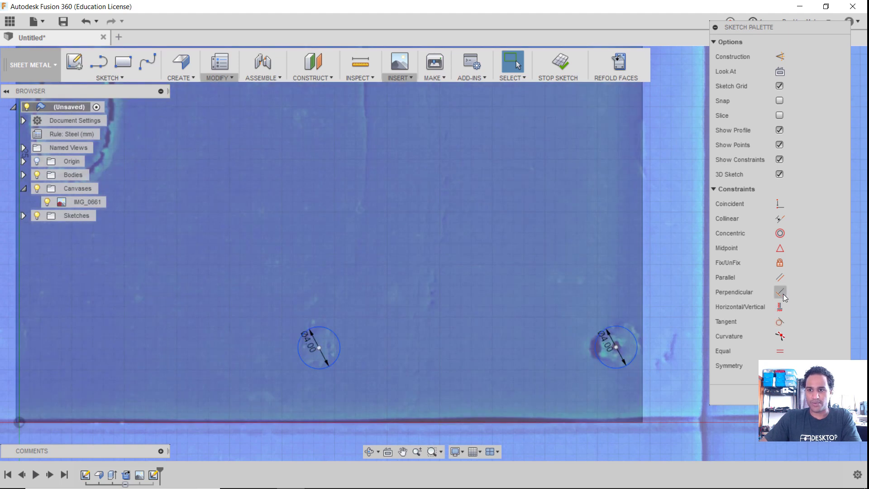
# Step: Level the two hole centres with a Horizontal/Vertical constraint
pyautogui.press('d')
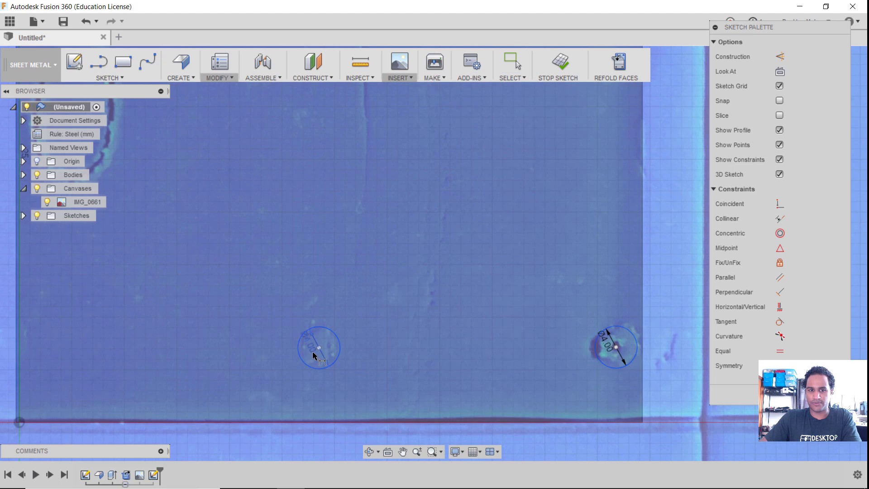
pyautogui.press('Escape')
pyautogui.click(778, 307)
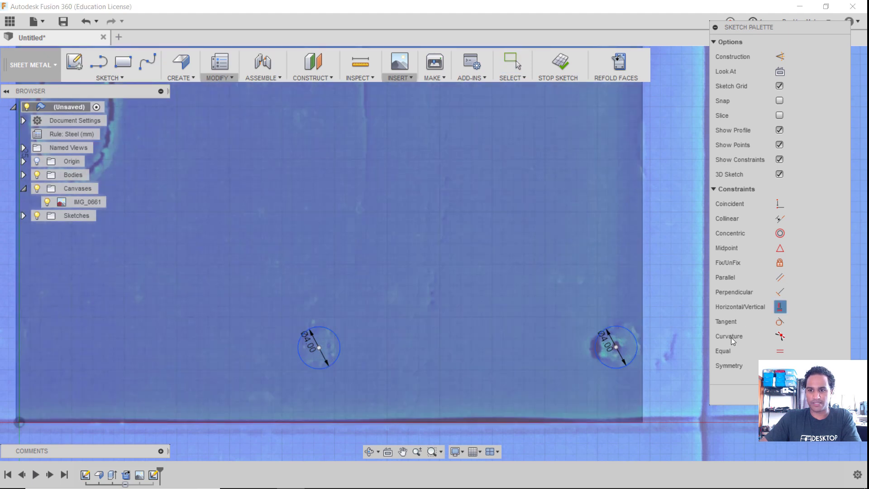
pyautogui.click(616, 347)
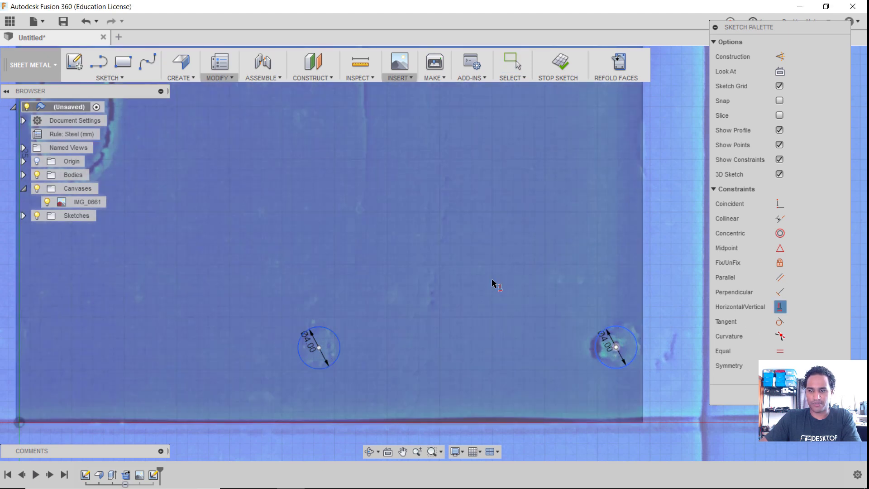
pyautogui.click(319, 347)
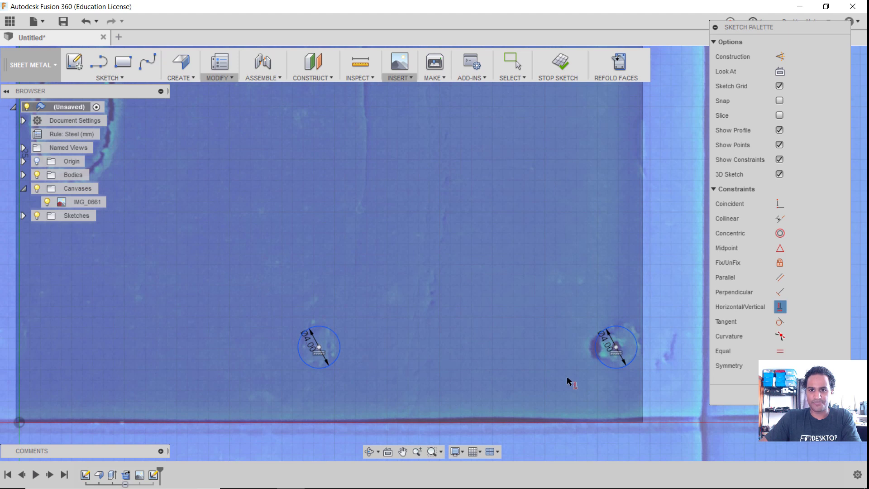
# Step: Dimension the right hole centre 7 mm above the bottom edge
pyautogui.click(617, 348)
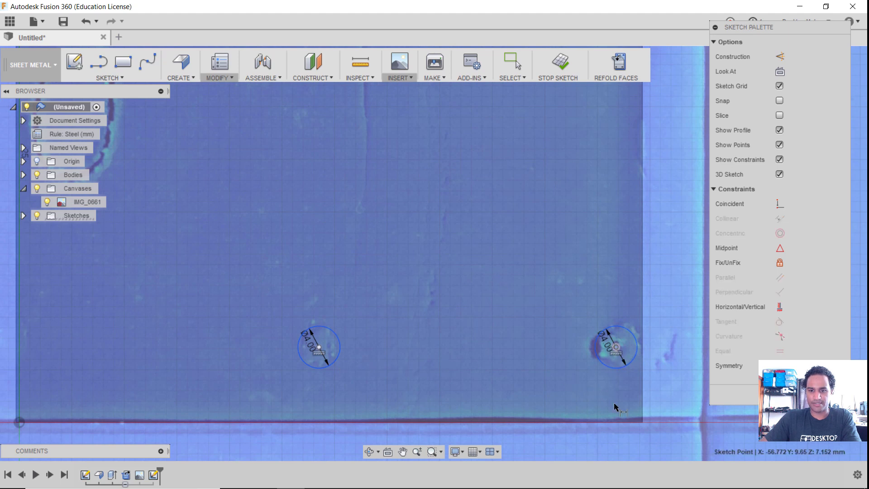
pyautogui.click(612, 421)
pyautogui.click(660, 387)
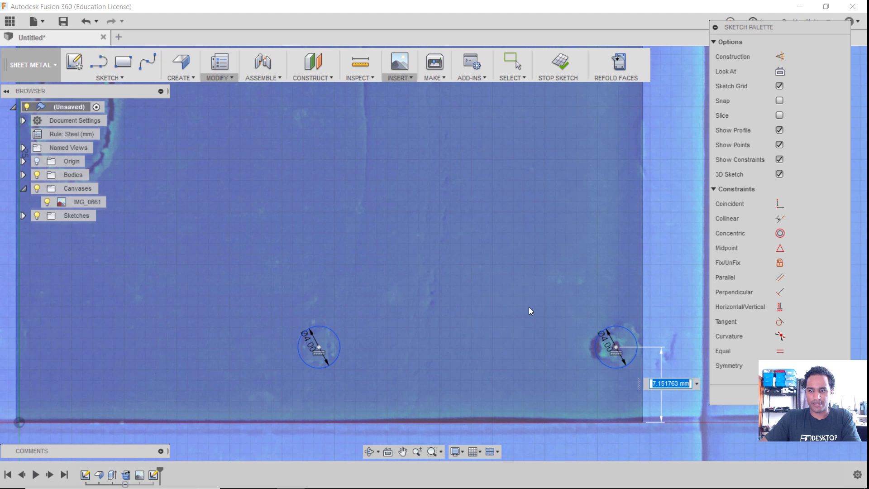
pyautogui.write('7')
pyautogui.press('Return')
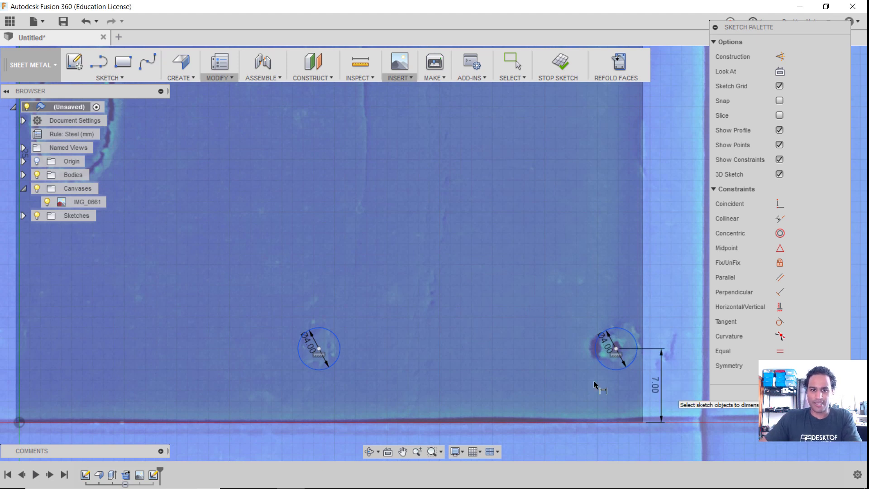
# Step: Dimension the spacing between the two hole centres as 30.30 mm
pyautogui.click(320, 350)
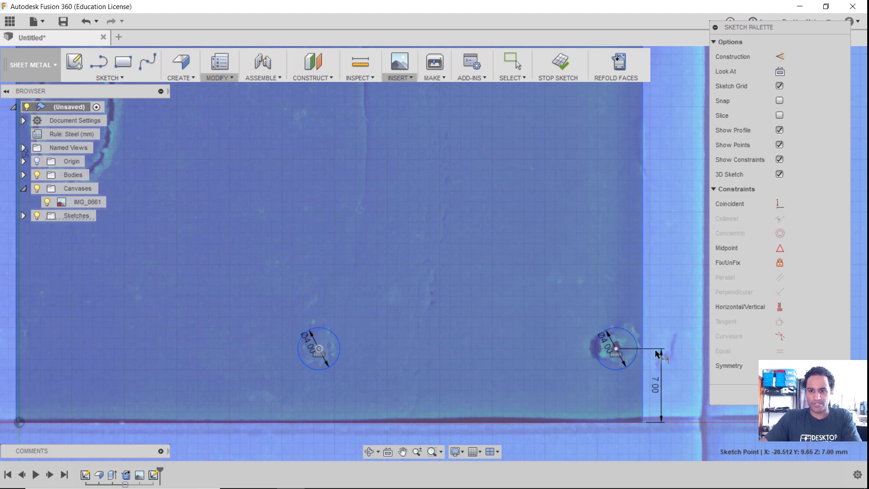
pyautogui.click(619, 350)
pyautogui.click(546, 297)
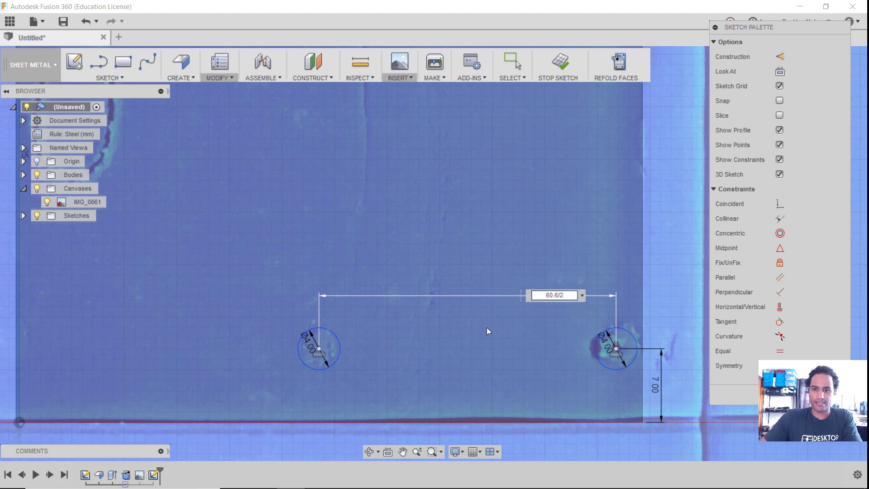
pyautogui.press('Return')
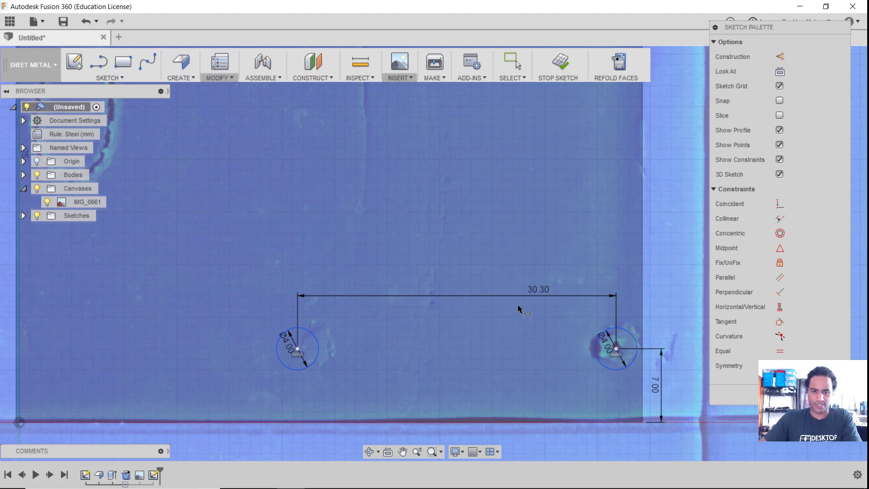
pyautogui.scroll(-2, 495, 317)
pyautogui.scroll(-2, 289, 302)
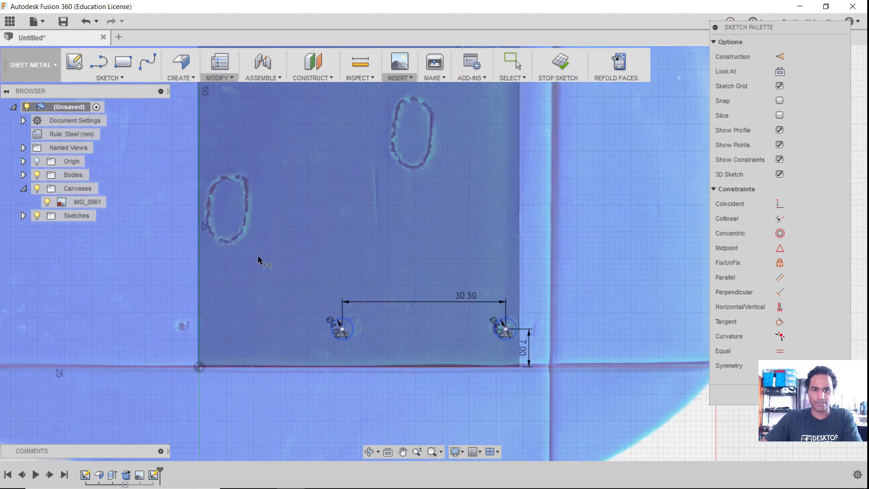
pyautogui.moveTo(271, 244); pyautogui.dragTo(283, 310, button='middle')
pyautogui.scroll(-4, 284, 311)
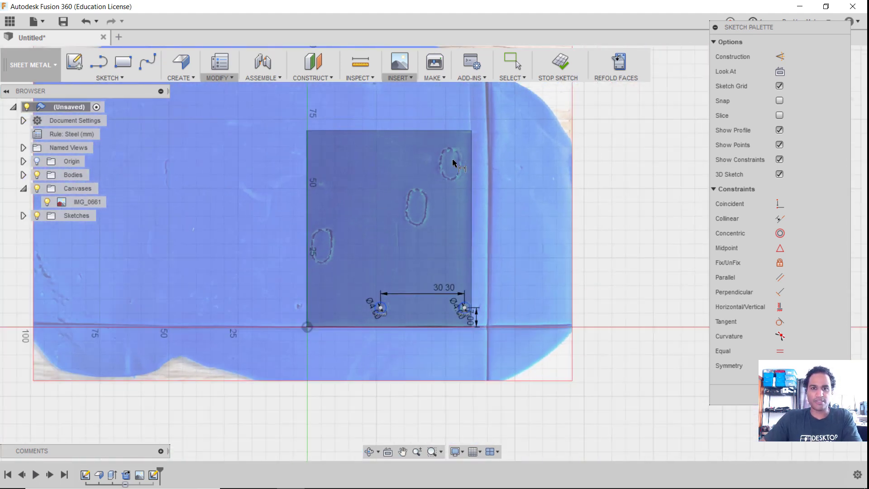
# Step: Trace a slot over the upper oval mark with the overall-length slot tool
pyautogui.scroll(2, 453, 162)
pyautogui.scroll(3, 453, 158)
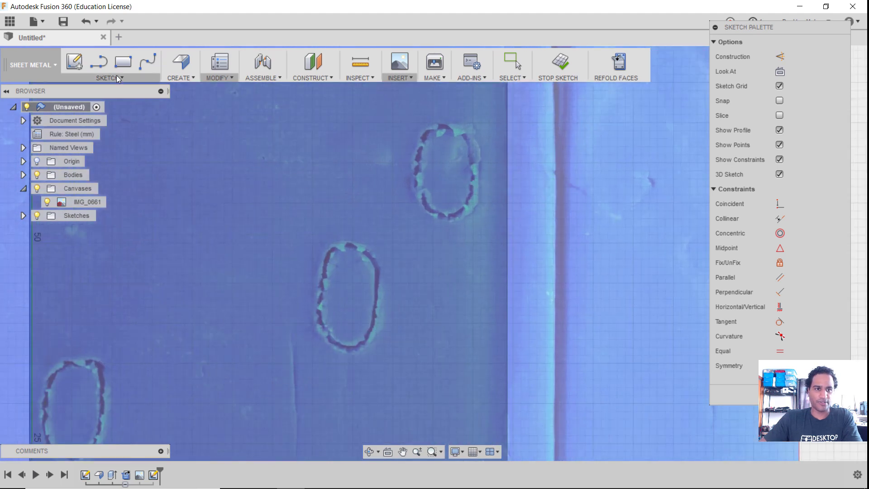
pyautogui.click(97, 77)
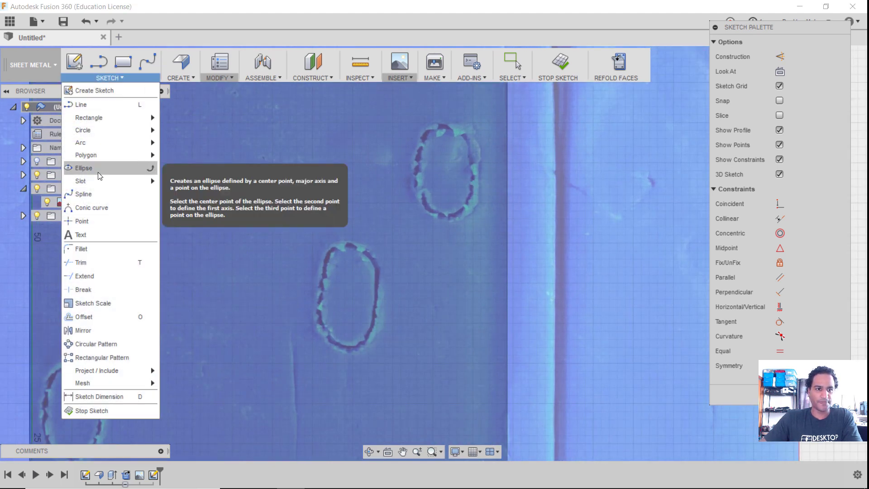
pyautogui.moveTo(100, 181)
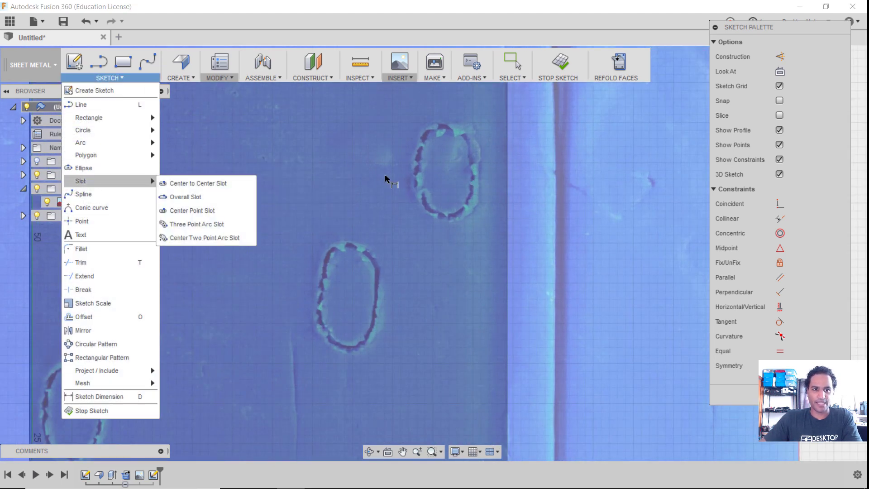
pyautogui.click(225, 196)
pyautogui.scroll(3, 437, 213)
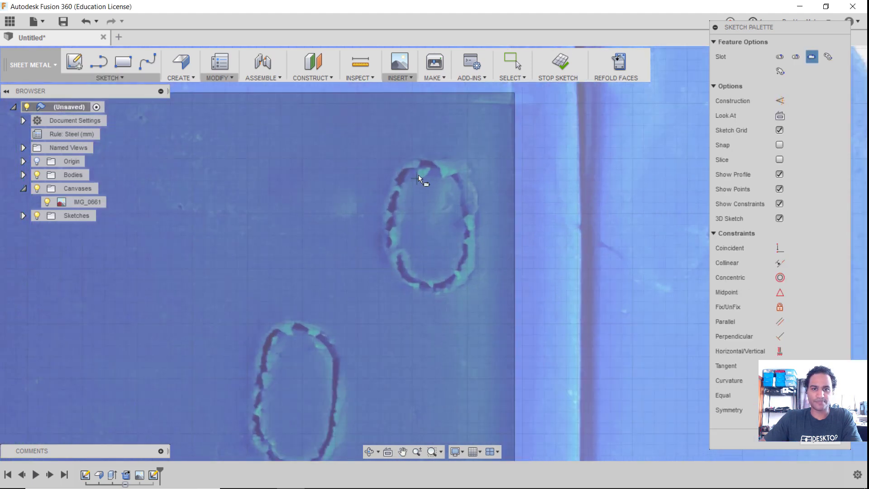
pyautogui.click(430, 161)
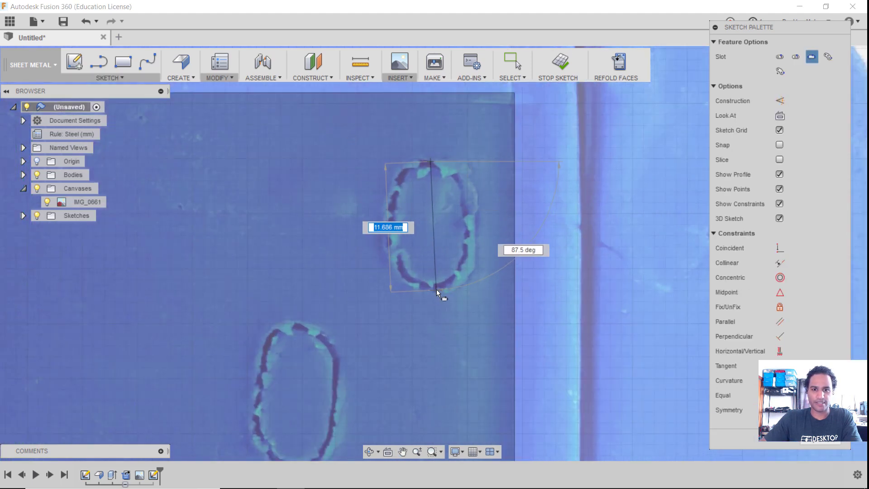
pyautogui.click(434, 287)
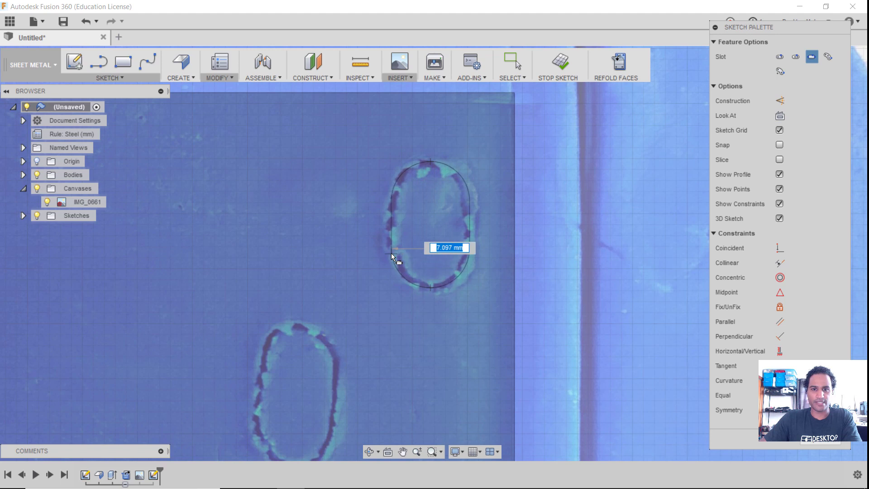
pyautogui.click(391, 253)
# Step: Trace slots over the middle and left oval marks, then view the whole plate
pyautogui.moveTo(257, 334); pyautogui.dragTo(357, 108, button='middle')
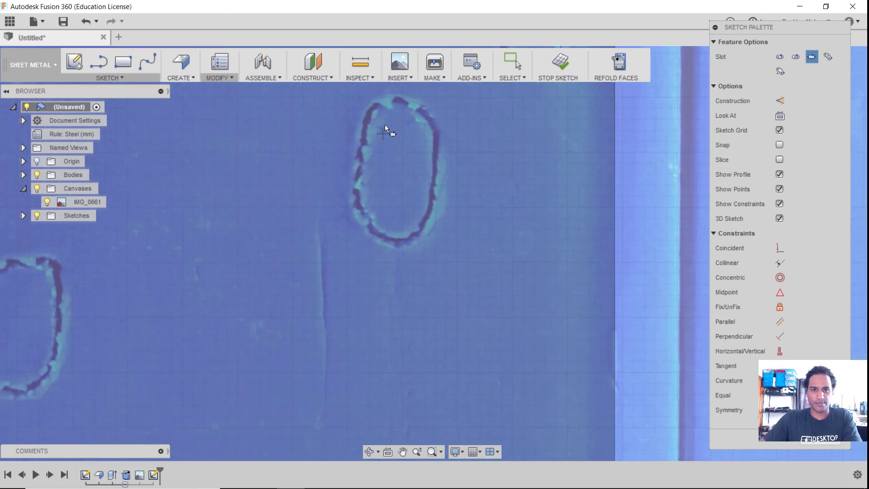
pyautogui.click(394, 102)
pyautogui.click(396, 240)
pyautogui.click(357, 193)
pyautogui.moveTo(43, 296); pyautogui.dragTo(337, 290, button='middle')
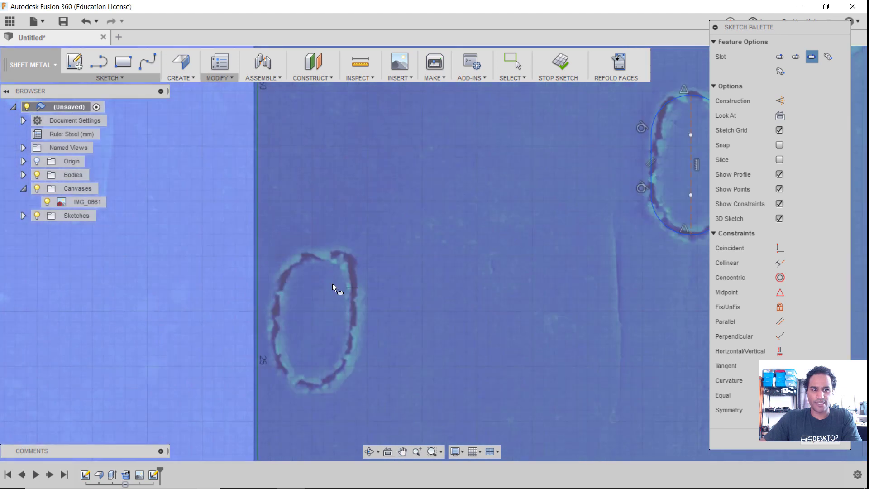
pyautogui.click(319, 256)
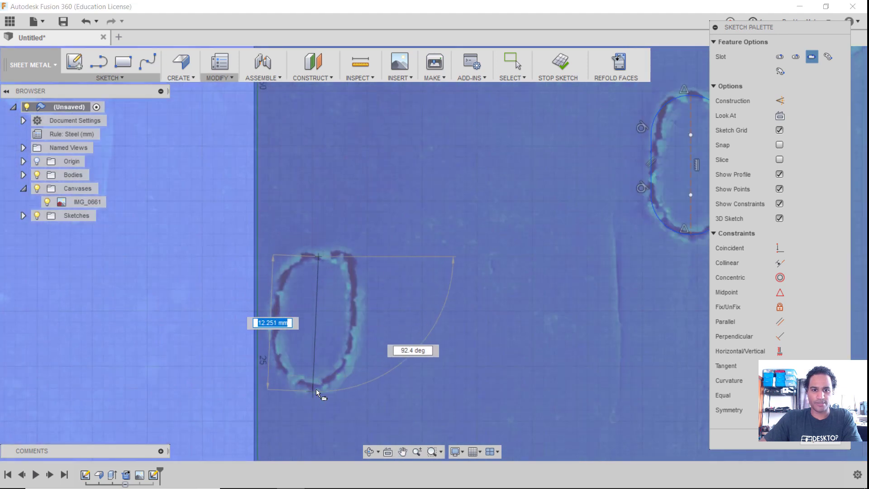
pyautogui.click(318, 388)
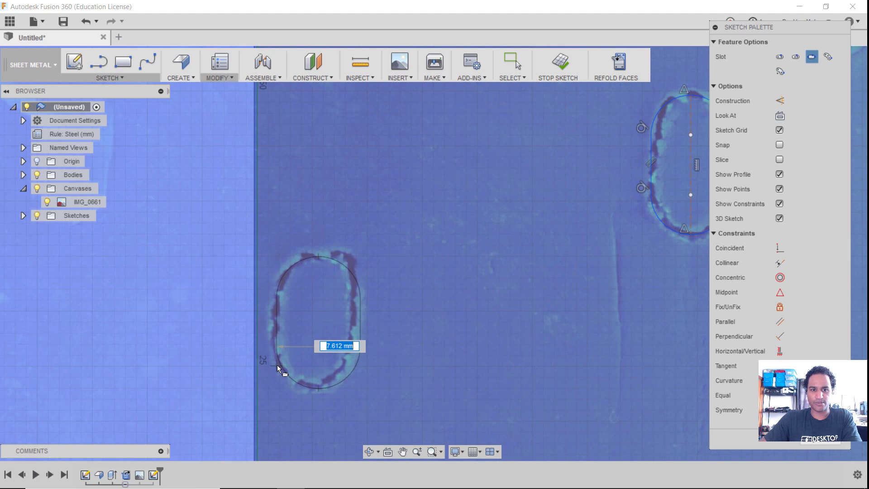
pyautogui.click(277, 365)
pyautogui.moveTo(430, 365); pyautogui.dragTo(351, 312, button='middle')
pyautogui.scroll(-5, 411, 266)
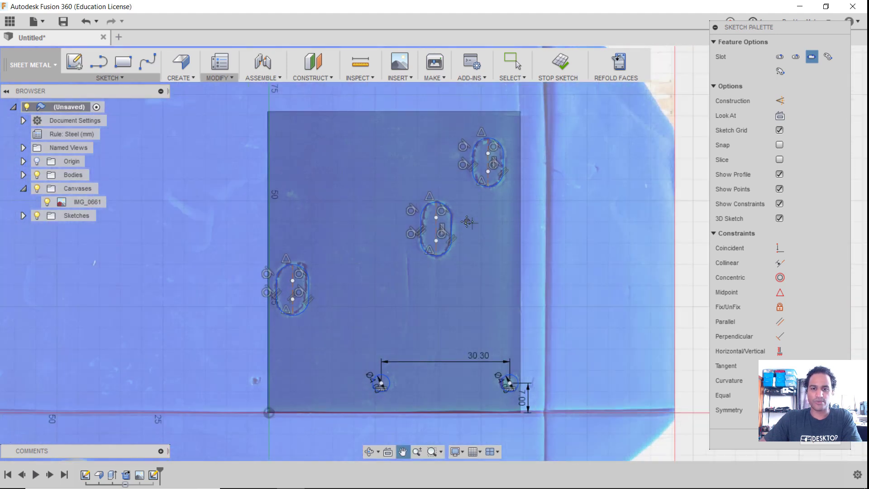
# Step: Switch the scene environment to Dark Sky from the viewport display settings
pyautogui.scroll(3, 411, 206)
pyautogui.press('Escape')
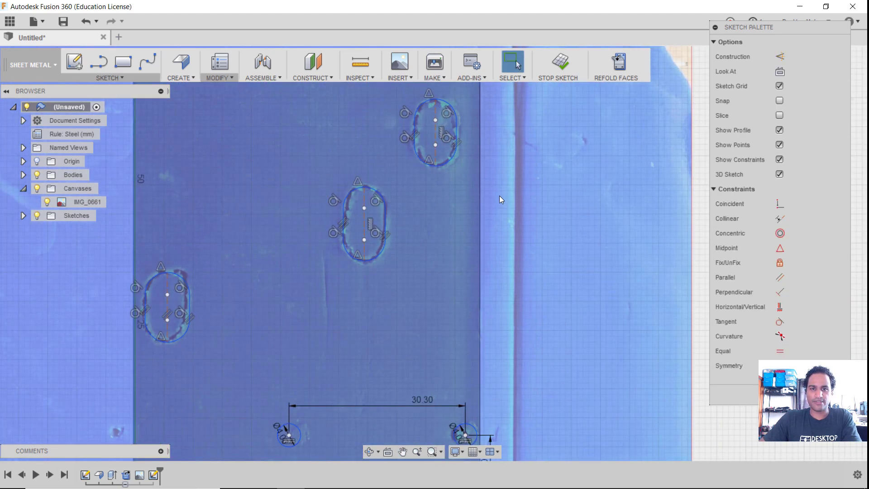
pyautogui.press('d')
pyautogui.press('Escape')
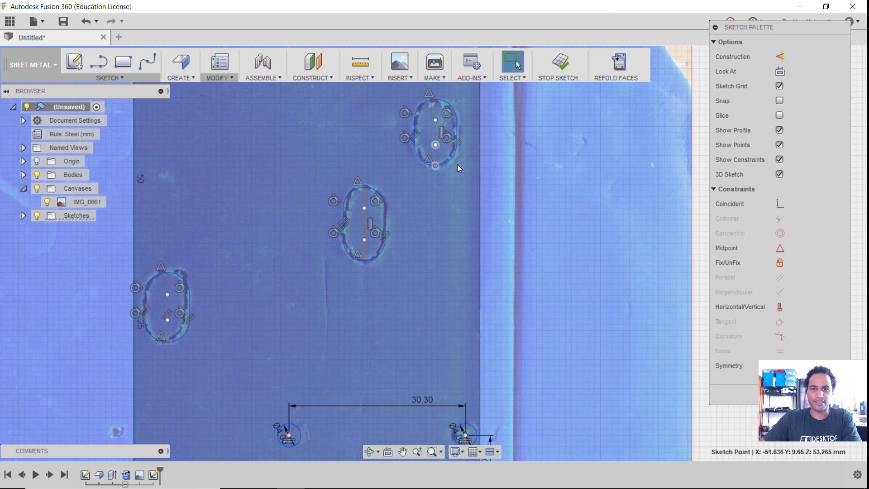
pyautogui.press('d')
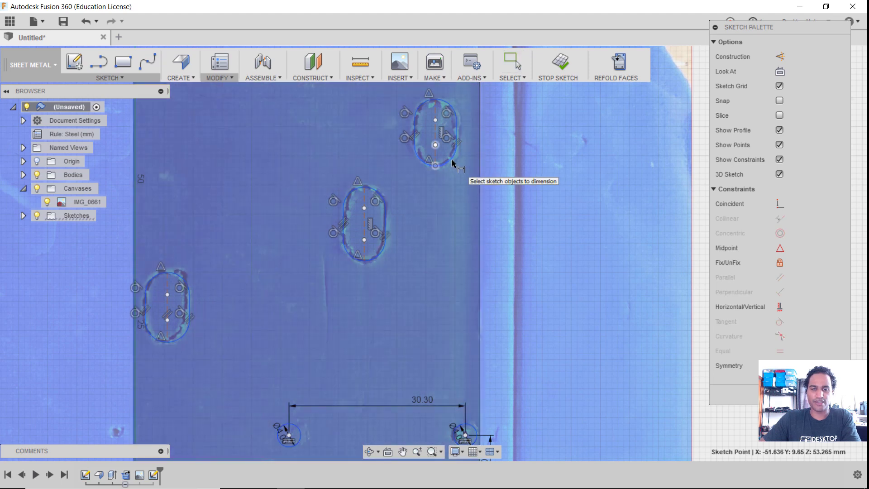
pyautogui.press('Escape')
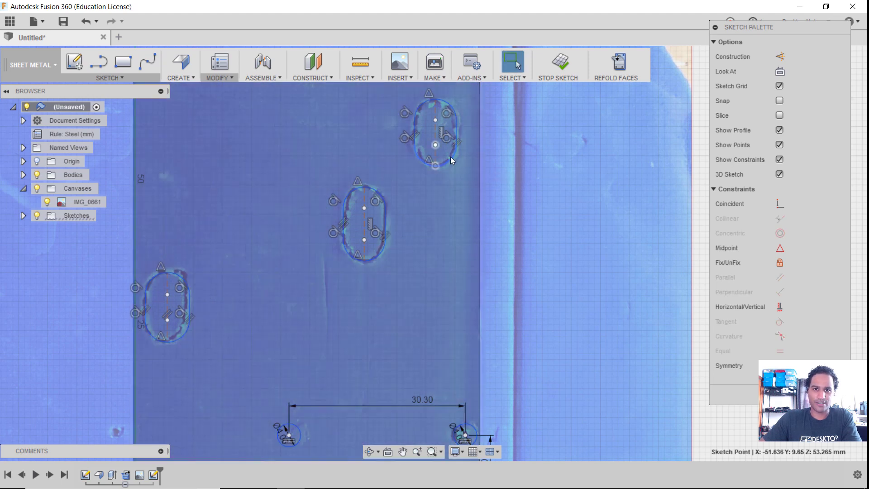
pyautogui.scroll(3, 453, 187)
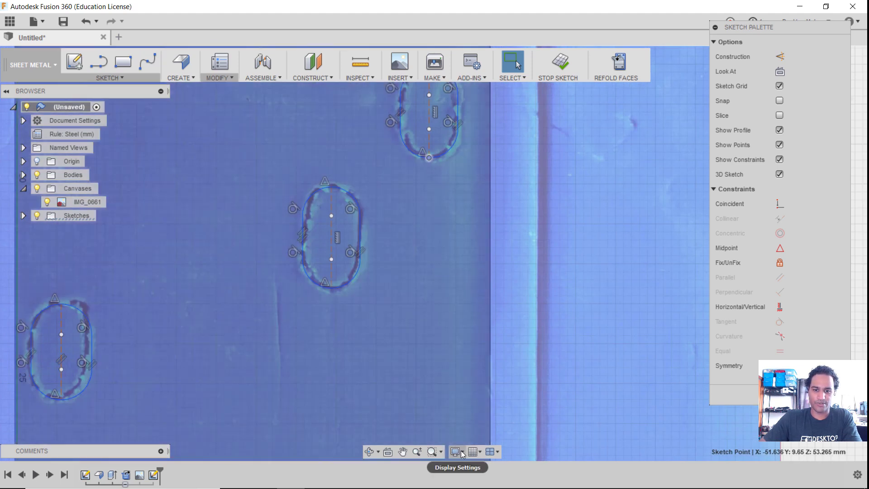
pyautogui.click(463, 455)
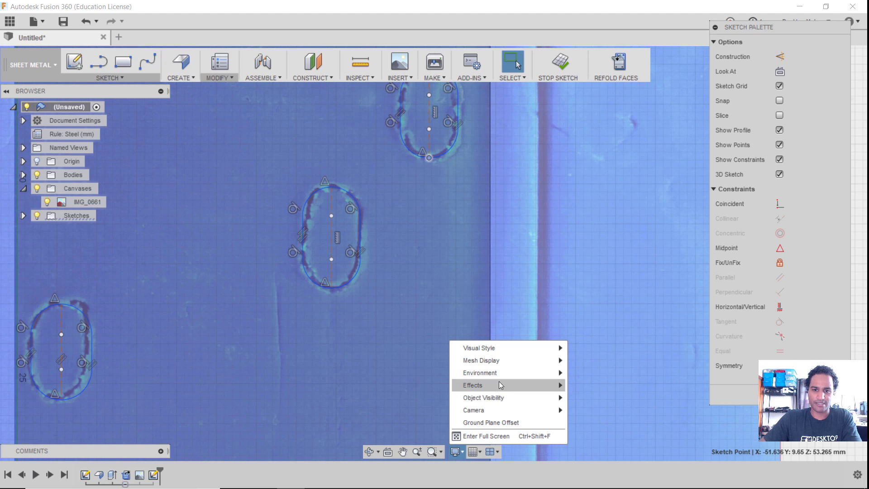
pyautogui.moveTo(505, 374)
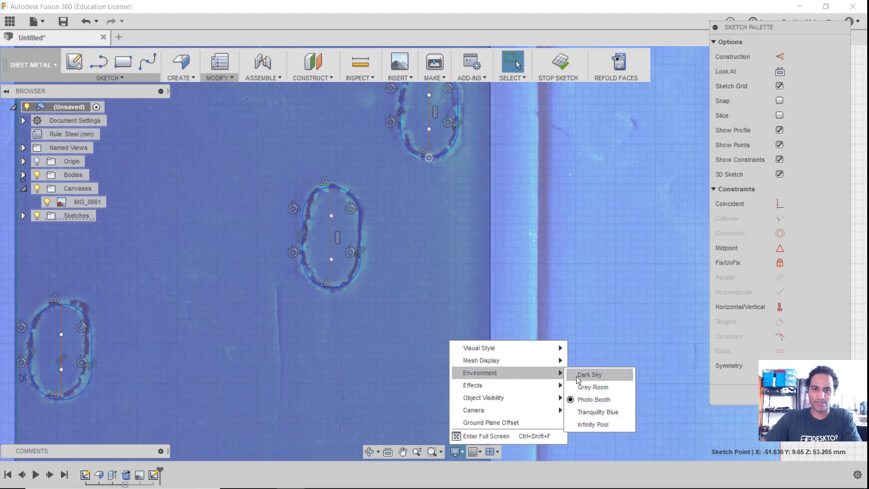
pyautogui.click(577, 376)
pyautogui.moveTo(500, 238)
pyautogui.mouseDown(button='middle')
pyautogui.moveTo(488, 324)
pyautogui.moveTo(451, 255)
pyautogui.mouseUp(button='middle')
# Step: Try a dimension from the plate's bottom edge to the top slot, then cancel it
pyautogui.scroll(-4, 539, 263)
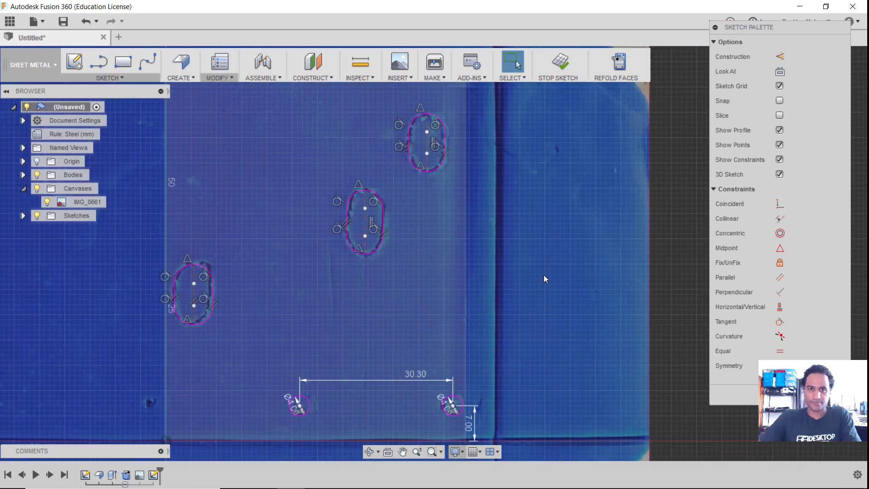
pyautogui.press('d')
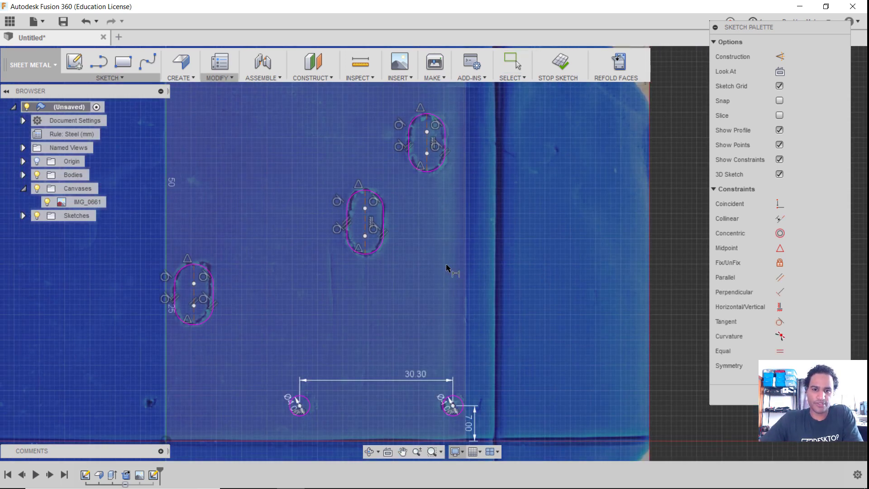
pyautogui.click(421, 439)
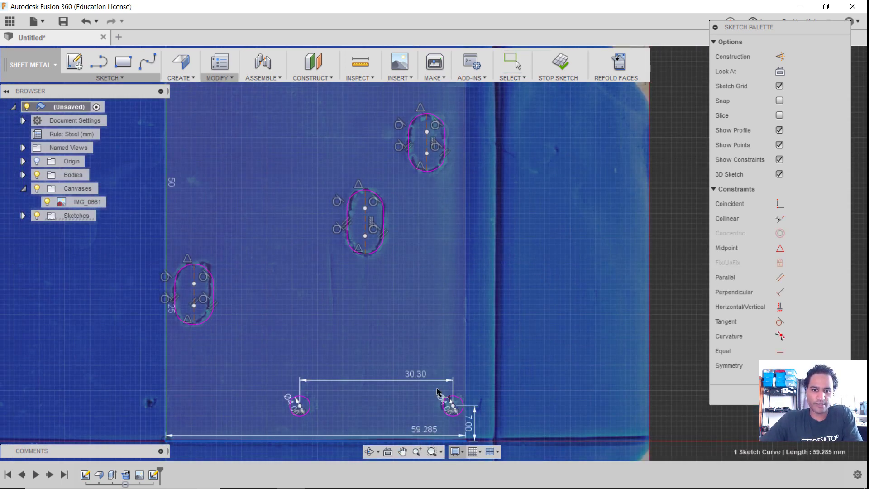
pyautogui.click(438, 173)
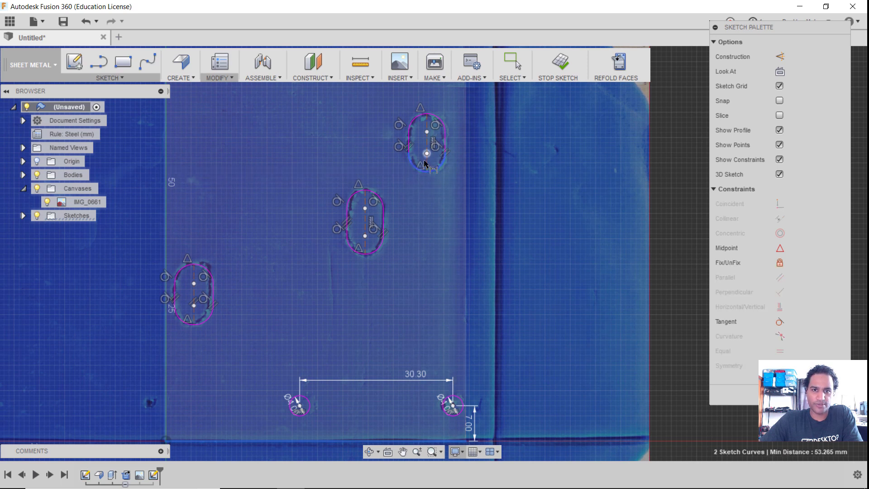
pyautogui.scroll(2, 424, 162)
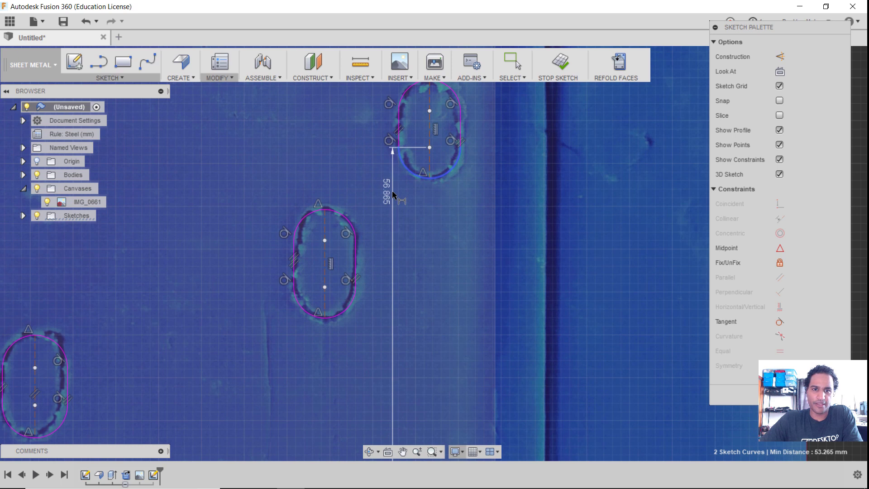
pyautogui.scroll(-1, 393, 195)
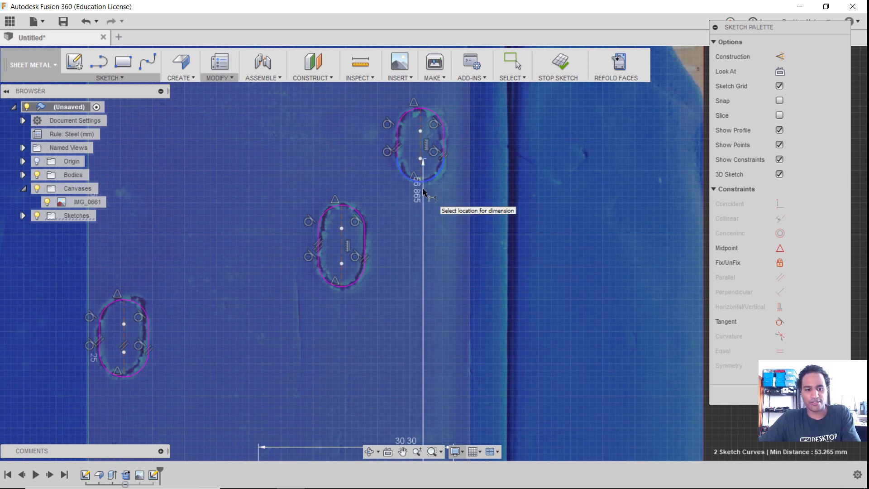
pyautogui.press('Escape')
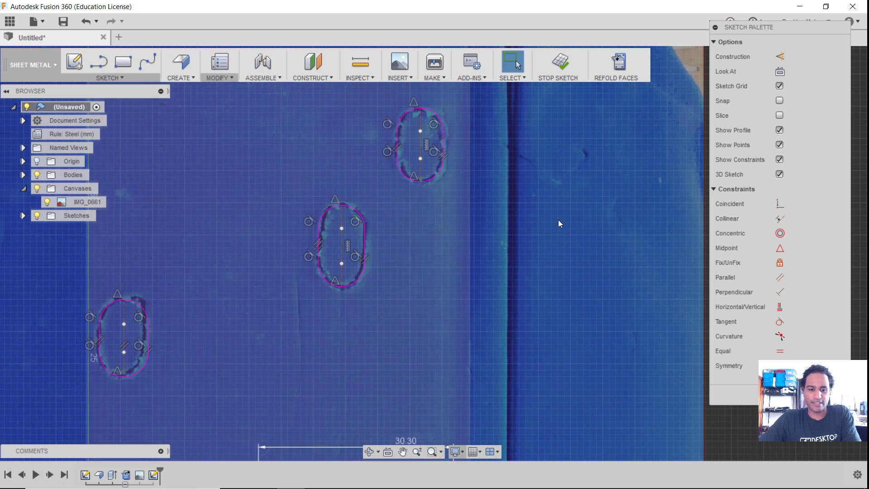
# Step: Set dimensions to measure to arc tangents and pick the top slot's lower arc
pyautogui.rightClick(425, 230)
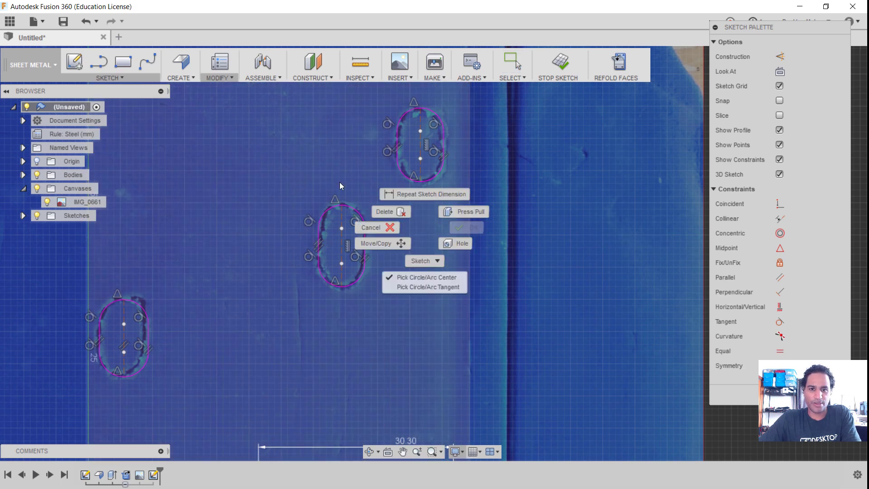
pyautogui.click(415, 288)
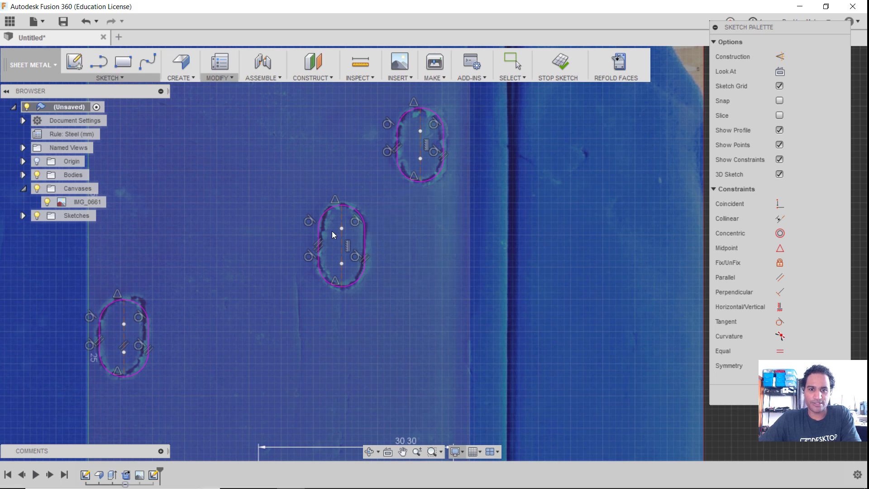
pyautogui.click(432, 182)
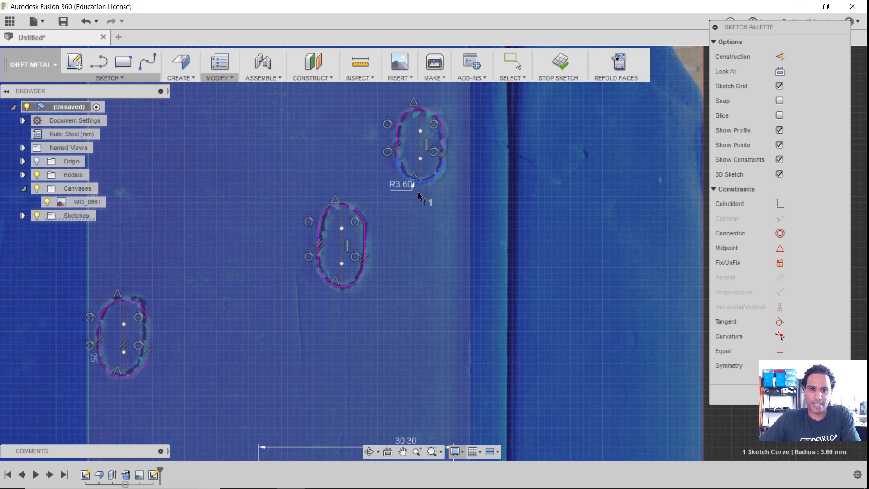
pyautogui.click(434, 294)
# Step: Set the distance from the bottom edge to the top slot to 53 mm
pyautogui.moveTo(341, 237); pyautogui.dragTo(389, 39, button='middle')
pyautogui.click(473, 327)
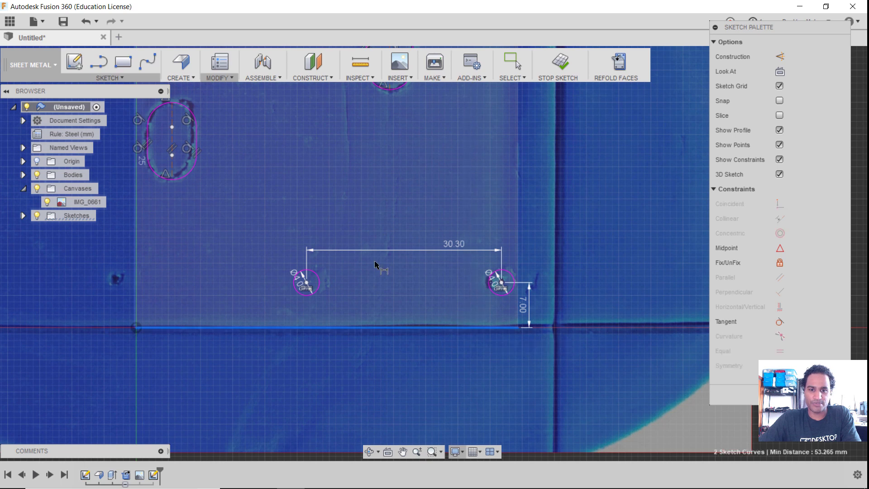
pyautogui.moveTo(485, 109); pyautogui.dragTo(431, 267, button='middle')
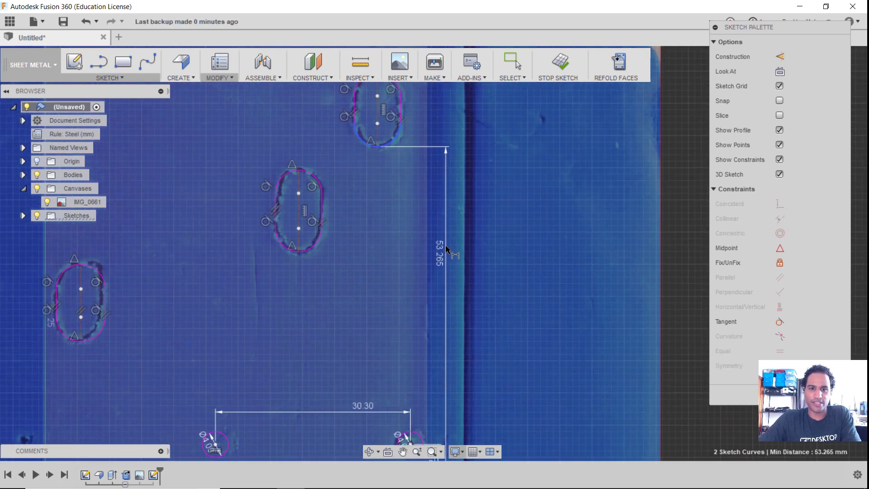
pyautogui.click(446, 189)
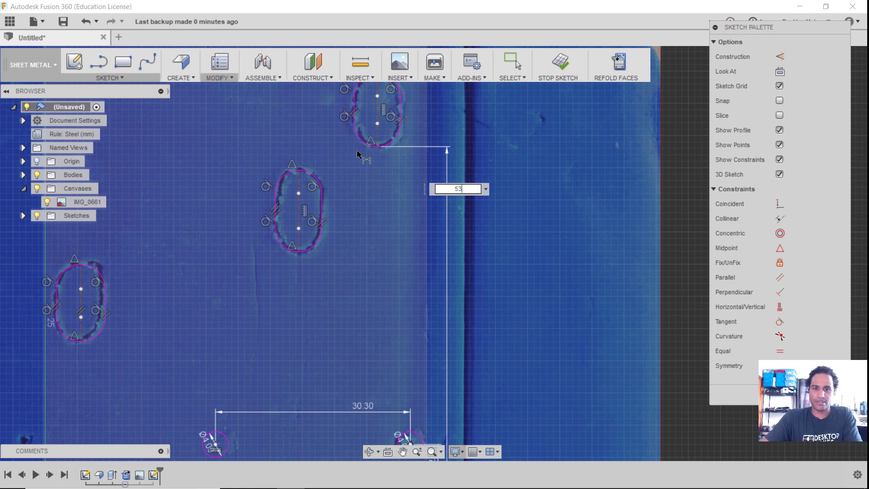
pyautogui.write('53')
pyautogui.press('Return')
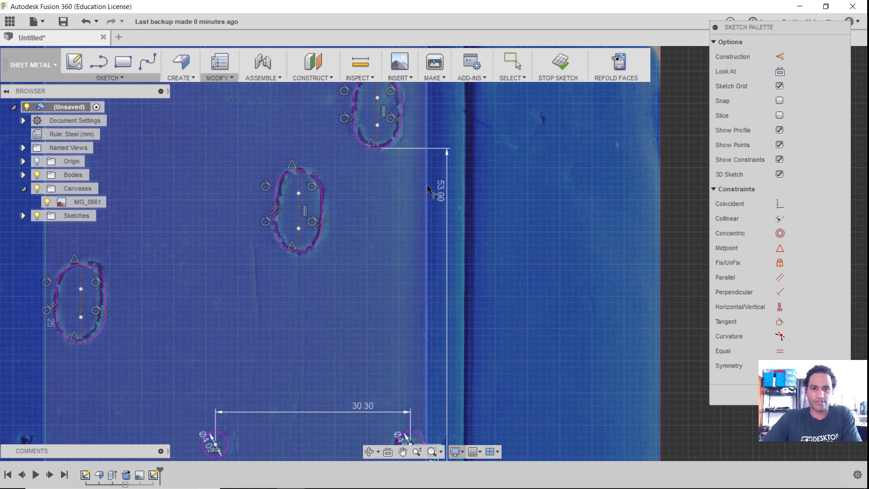
pyautogui.scroll(-1, 411, 217)
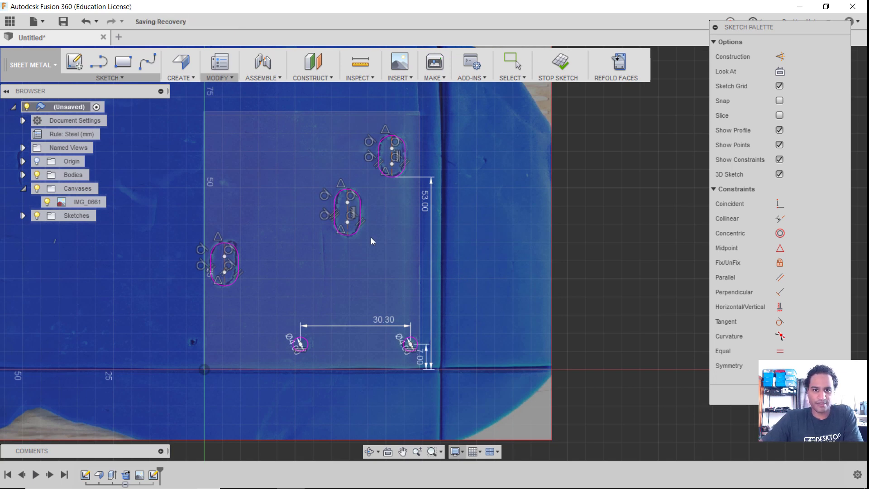
# Step: Select the two Ø4 circles and the slots and apply the Fix constraint
pyautogui.press('Escape')
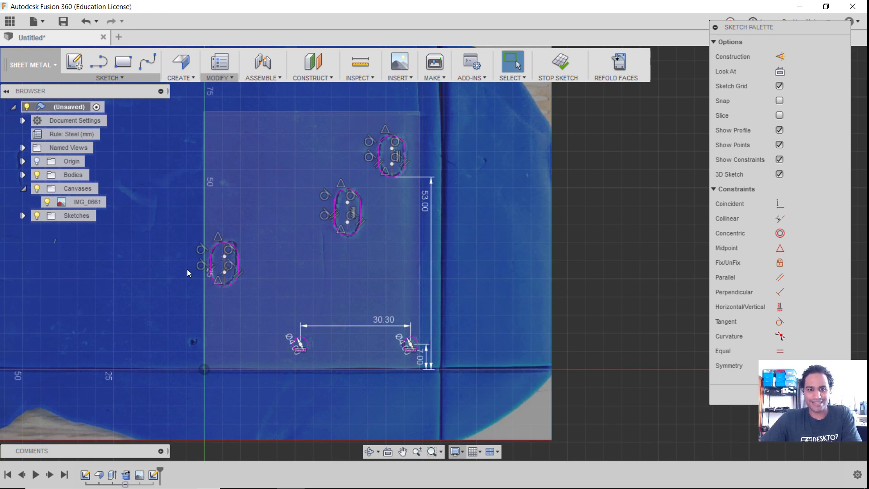
pyautogui.scroll(1, 326, 259)
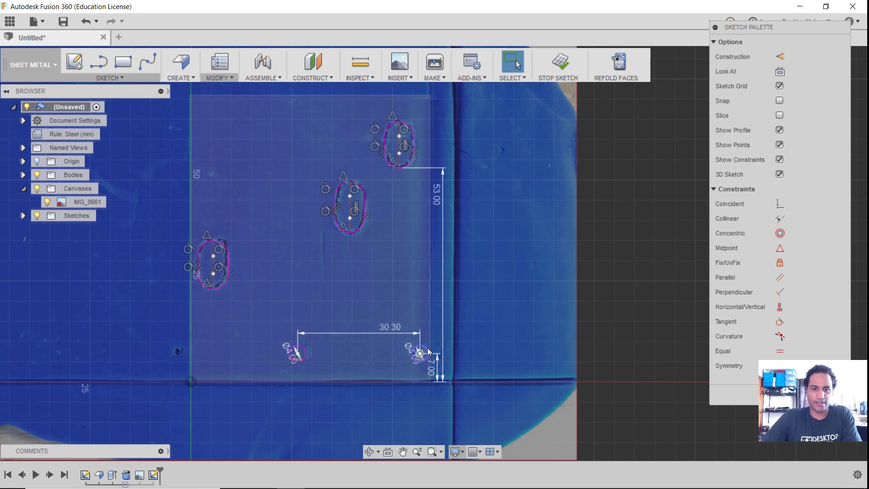
pyautogui.click(296, 352)
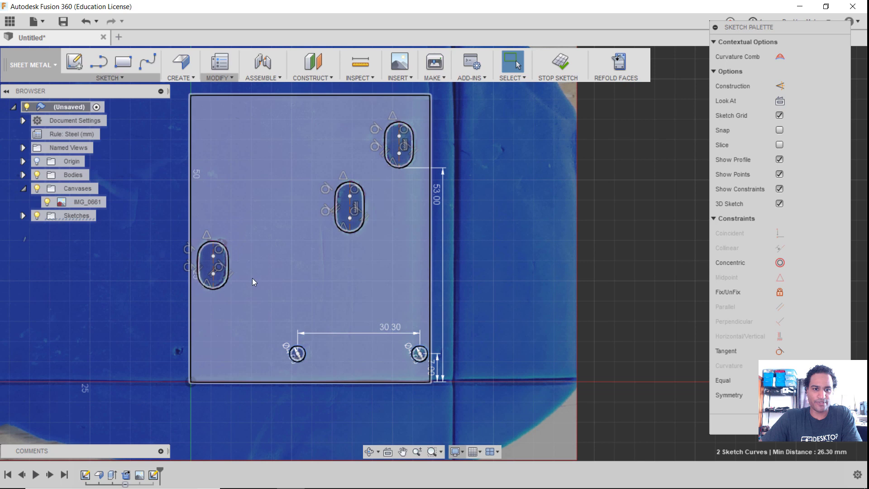
pyautogui.keyDown('shift'); pyautogui.click(230, 265); pyautogui.keyUp('shift')
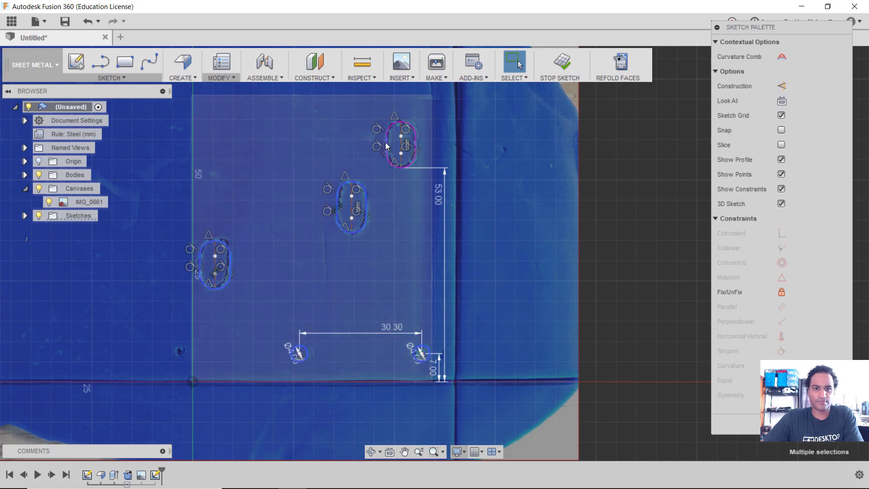
pyautogui.click(783, 293)
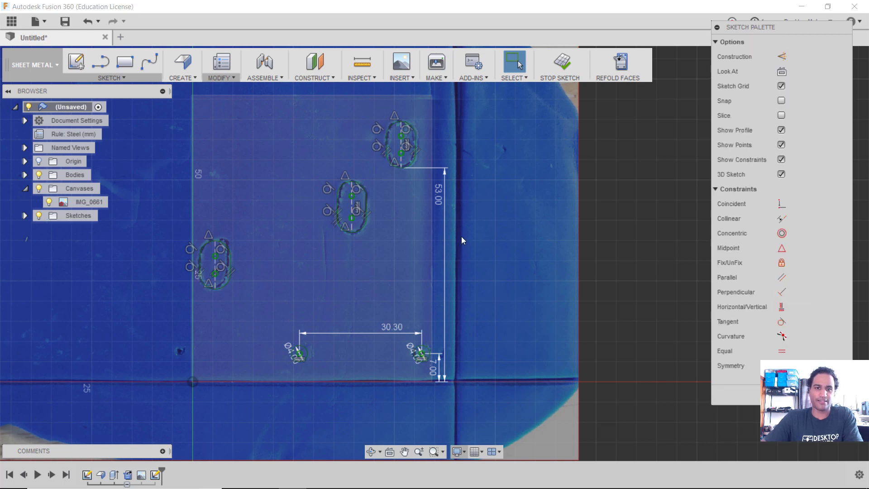
pyautogui.scroll(1, 441, 232)
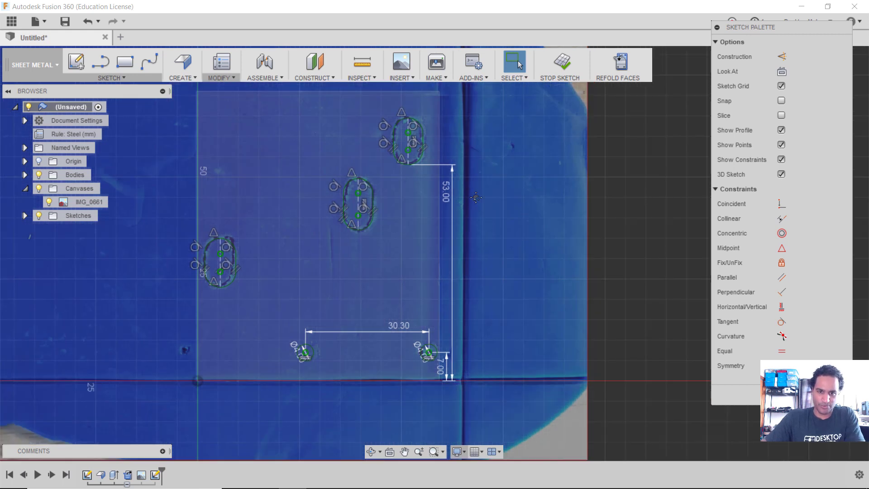
# Step: Finish the sketch and switch the scene environment to Photo Booth
pyautogui.scroll(-1, 497, 229)
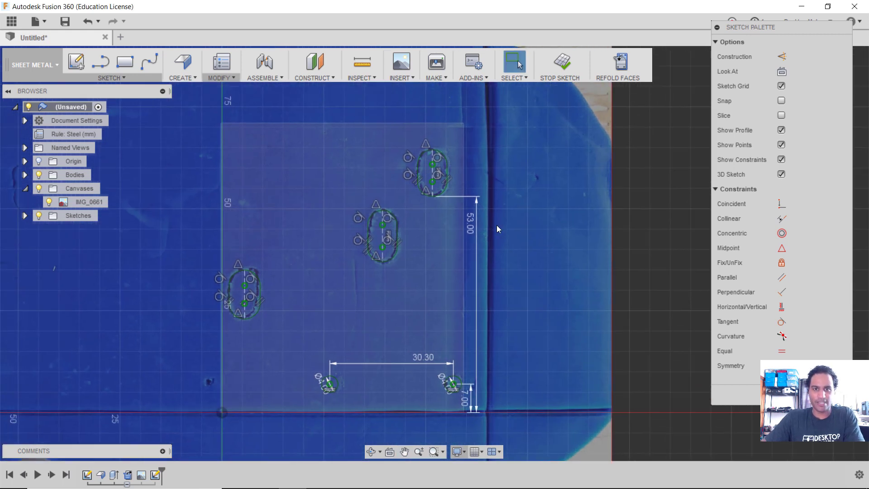
pyautogui.click(555, 65)
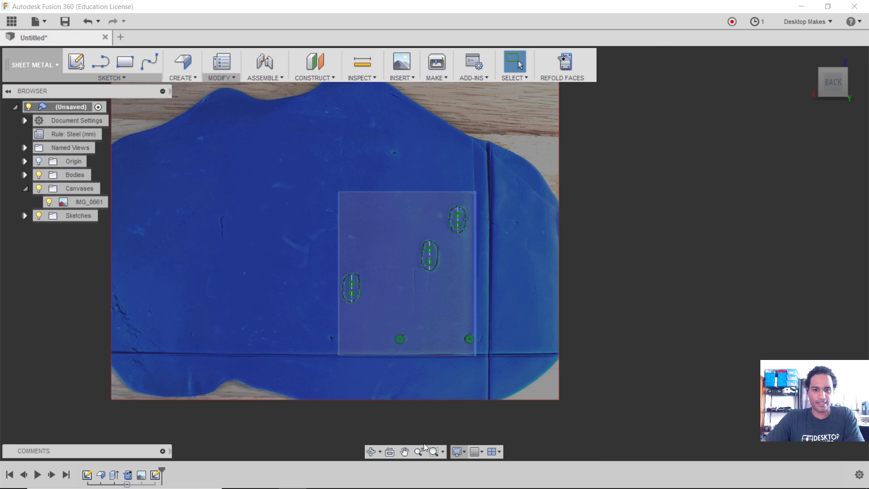
pyautogui.click(459, 452)
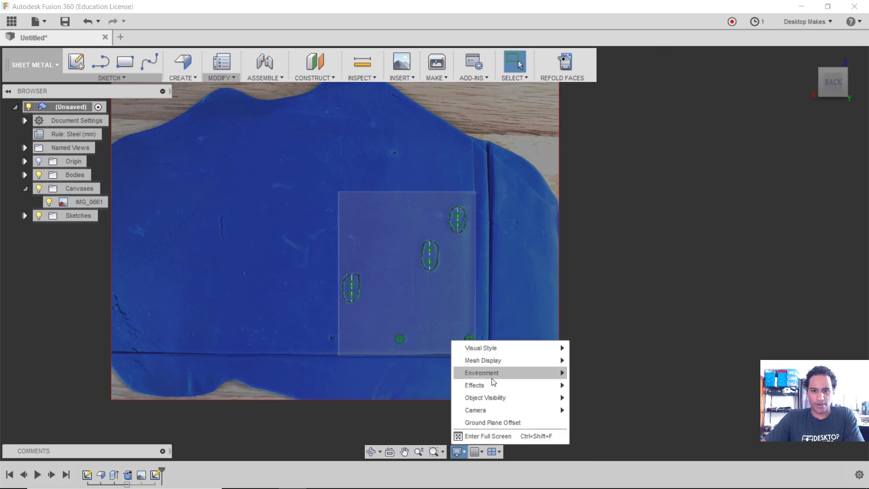
pyautogui.moveTo(495, 372)
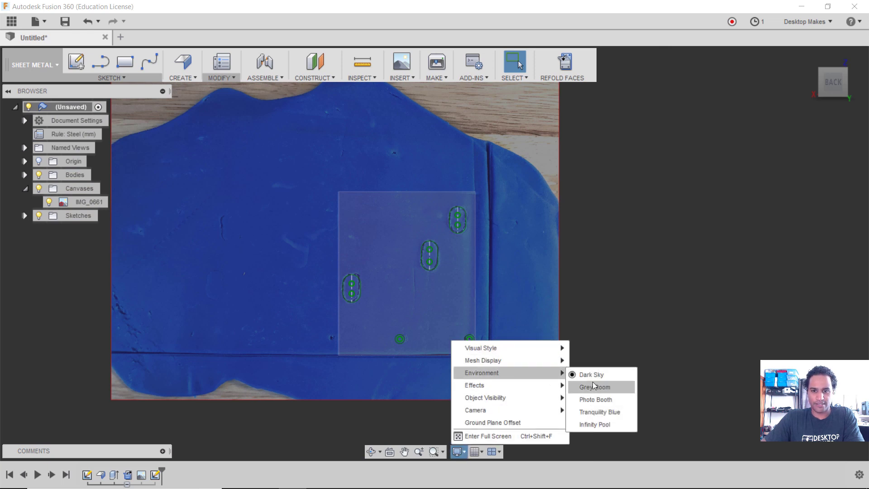
pyautogui.click(596, 399)
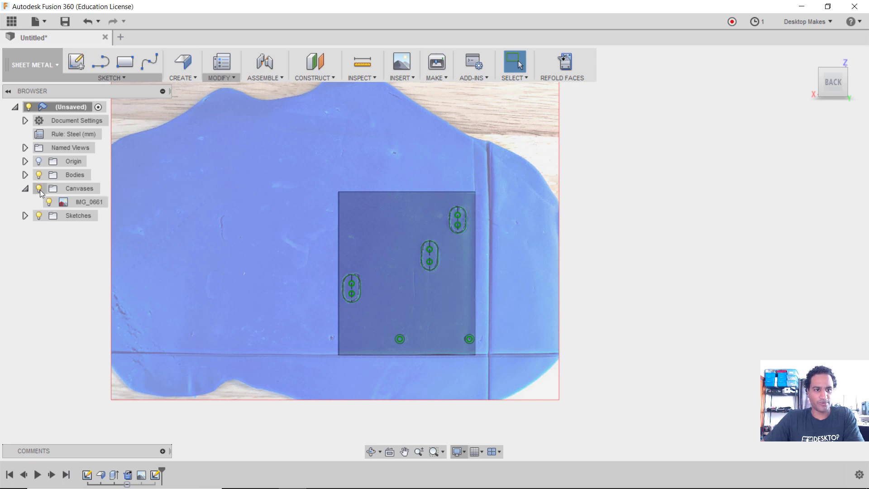
# Step: Hide the IMG_0661 reference canvas and orbit the plate to a nearly edge-on view
pyautogui.click(39, 189)
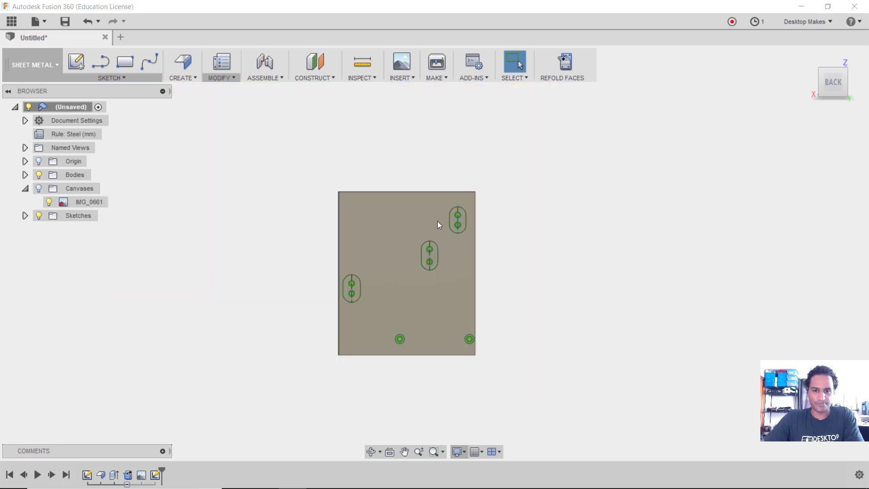
pyautogui.press('F4')
pyautogui.moveTo(437, 221); pyautogui.dragTo(501, 318)
pyautogui.press('Escape')
pyautogui.scroll(-2, 423, 273)
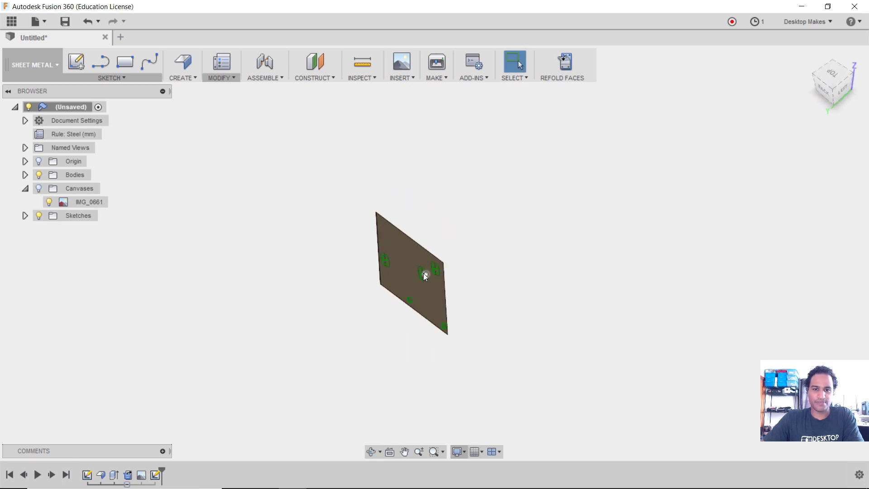
pyautogui.scroll(5, 423, 273)
pyautogui.press('F4')
pyautogui.moveTo(542, 291); pyautogui.dragTo(395, 296)
pyautogui.press('Escape')
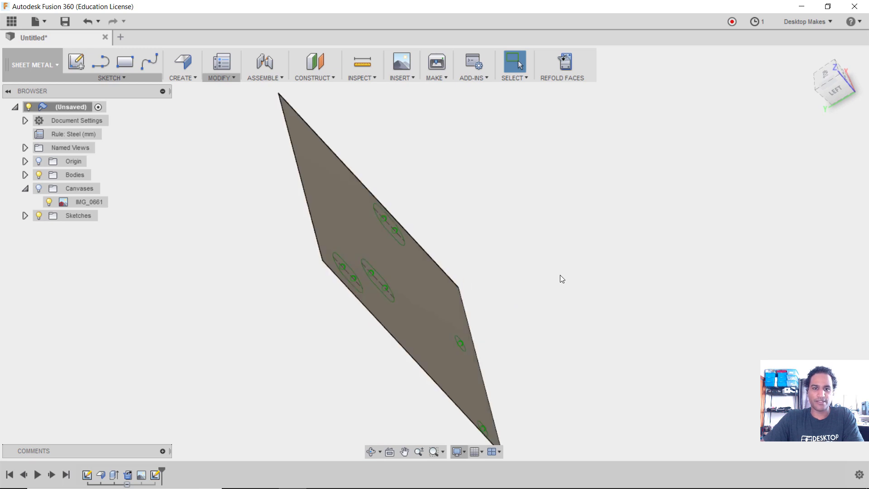
# Step: Extrude the plate face and its thin top edge face 2 mm as a Join
pyautogui.press('e')
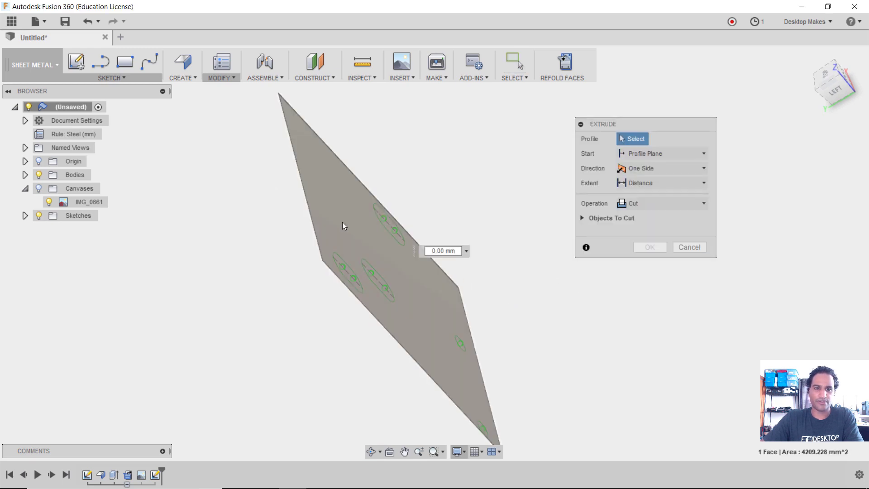
pyautogui.click(324, 202)
pyautogui.keyDown('shift'); pyautogui.moveTo(325, 202); pyautogui.dragTo(400, 182, button='middle'); pyautogui.keyUp('shift')
pyautogui.scroll(3, 399, 178)
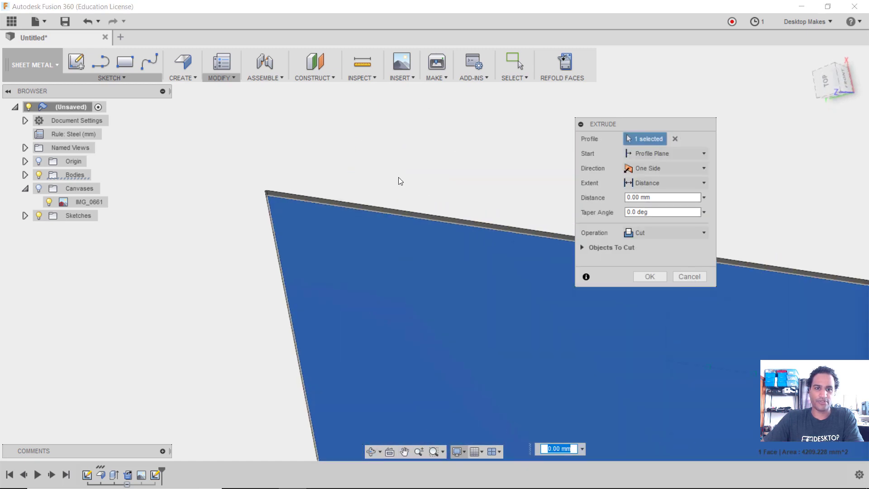
pyautogui.click(147, 214)
pyautogui.keyDown('shift'); pyautogui.moveTo(148, 214); pyautogui.dragTo(417, 237, button='middle'); pyautogui.keyUp('shift')
pyautogui.write('2')
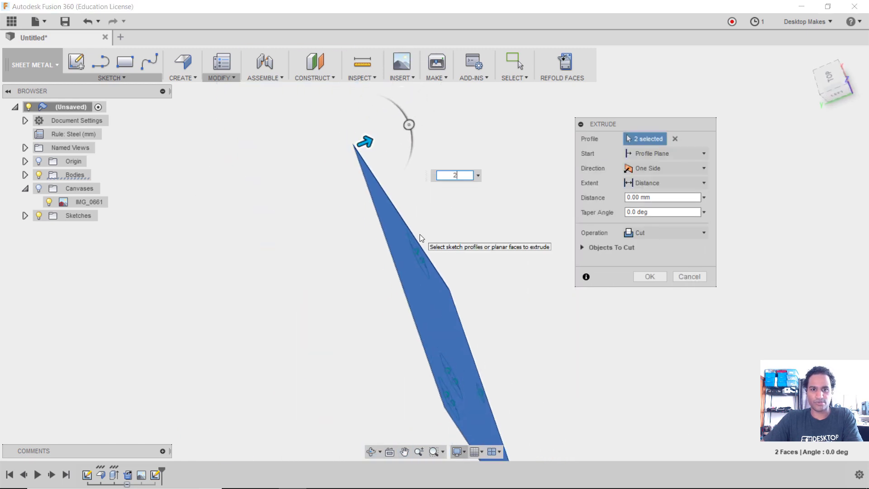
pyautogui.click(663, 232)
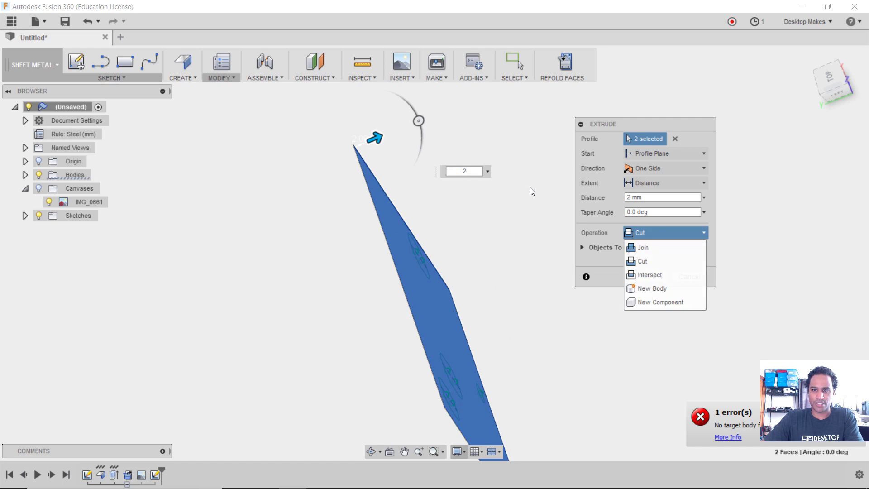
pyautogui.click(664, 249)
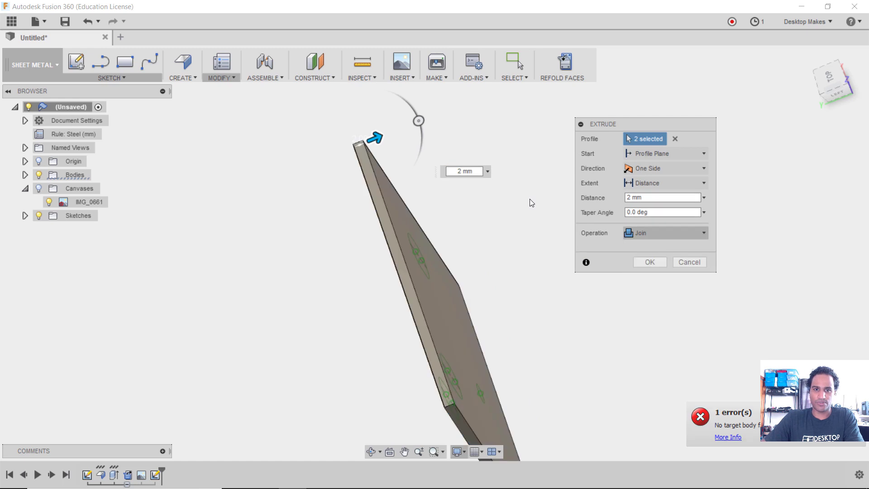
pyautogui.click(650, 262)
pyautogui.keyDown('shift'); pyautogui.moveTo(592, 316); pyautogui.dragTo(495, 366, button='middle'); pyautogui.keyUp('shift')
# Step: Cut the three oval slots and the lower small hole -1.5 mm deep
pyautogui.press('e')
pyautogui.scroll(3, 407, 271)
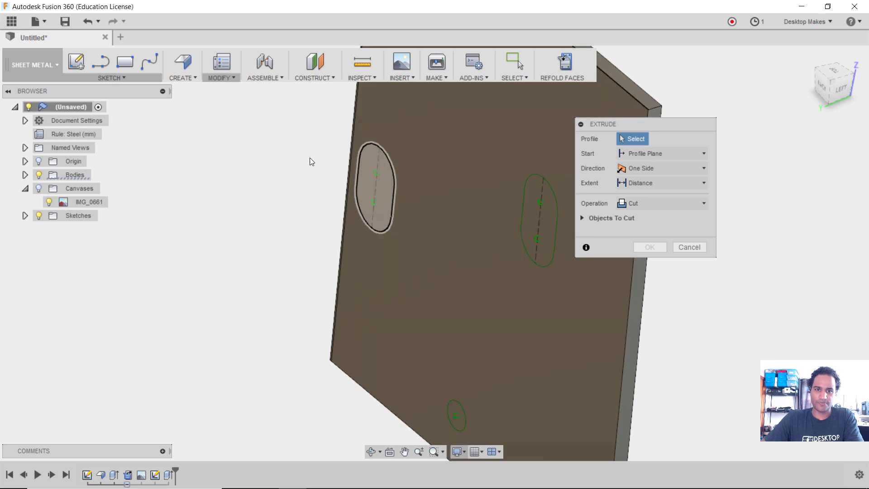
pyautogui.click(375, 190)
pyautogui.click(527, 229)
pyautogui.moveTo(528, 229); pyautogui.dragTo(439, 198, button='middle')
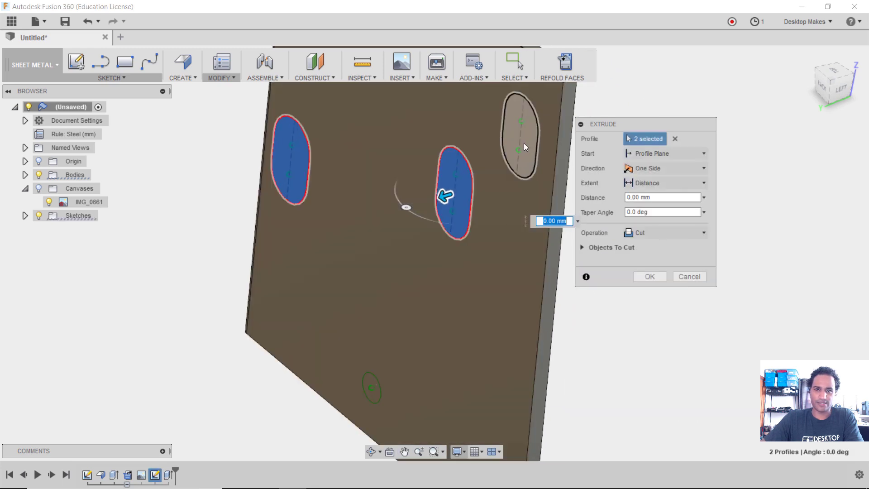
pyautogui.click(524, 143)
pyautogui.scroll(4, 386, 400)
pyautogui.click(349, 393)
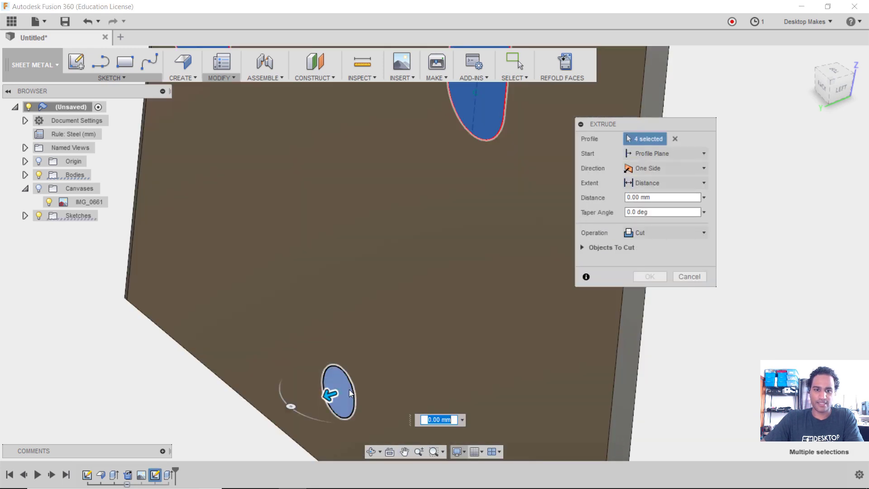
pyautogui.scroll(-5, 352, 385)
pyautogui.write('-')
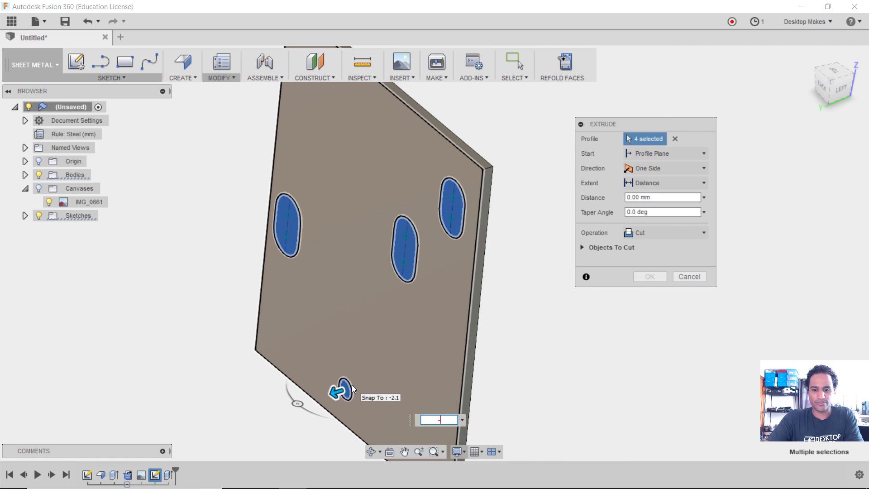
pyautogui.write('1.5')
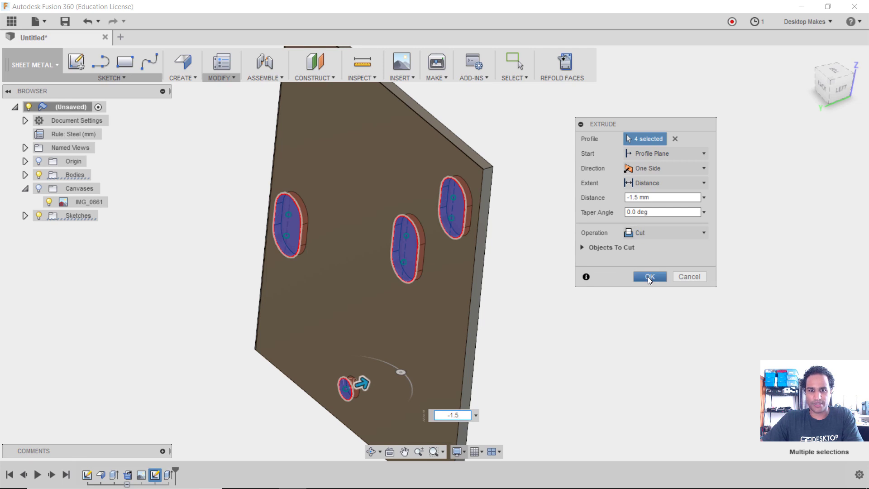
pyautogui.click(649, 277)
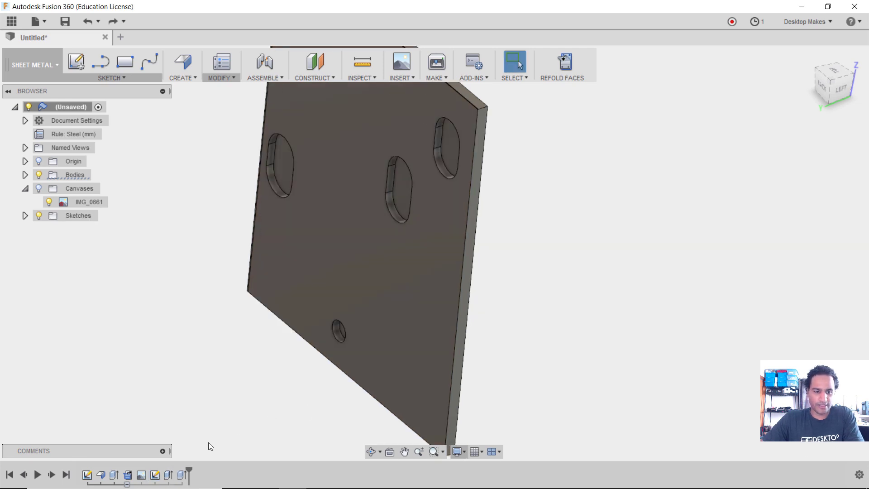
# Step: Edit the cut to add the bottom-right small hole as a fifth profile
pyautogui.doubleClick(183, 476)
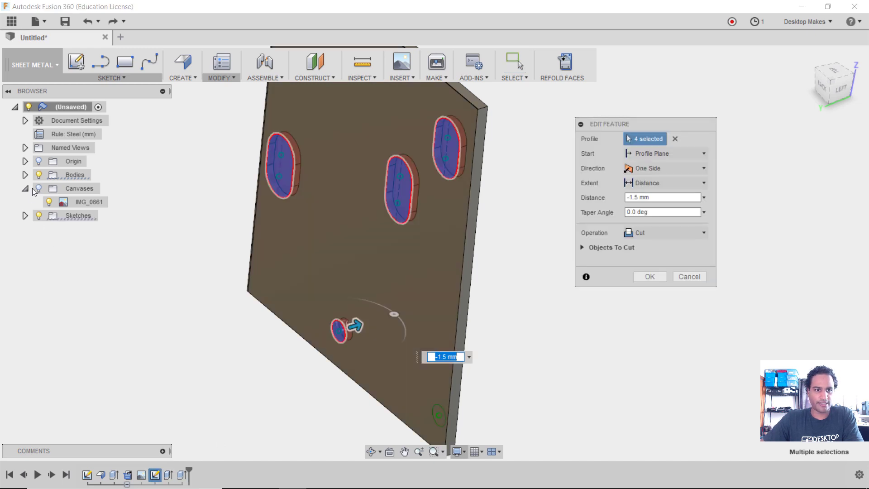
pyautogui.click(25, 216)
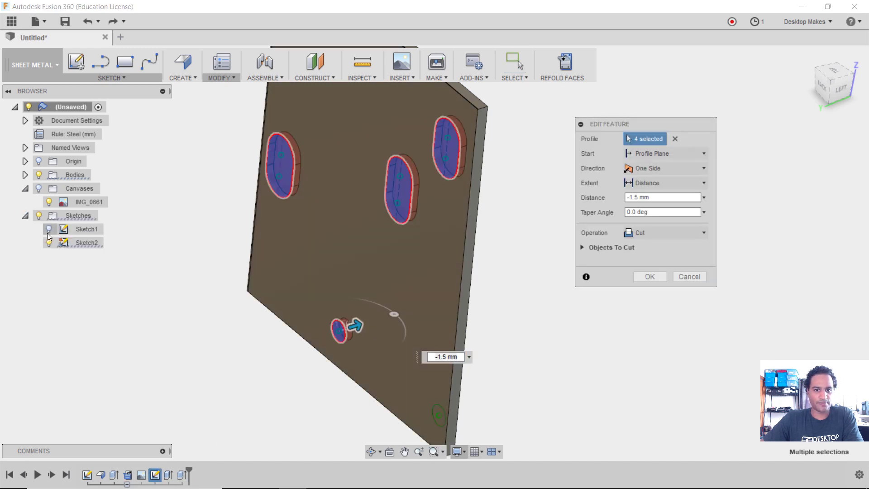
pyautogui.scroll(5, 447, 319)
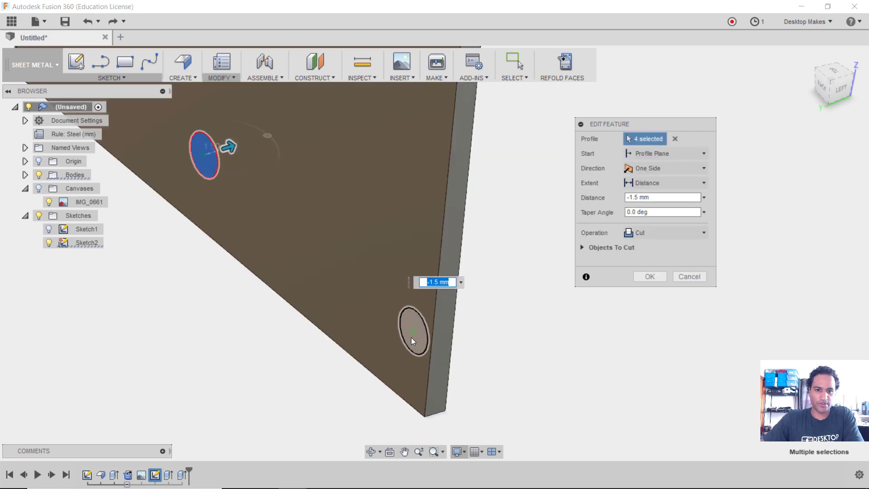
pyautogui.click(411, 335)
pyautogui.scroll(-2, 411, 338)
pyautogui.scroll(-2, 412, 342)
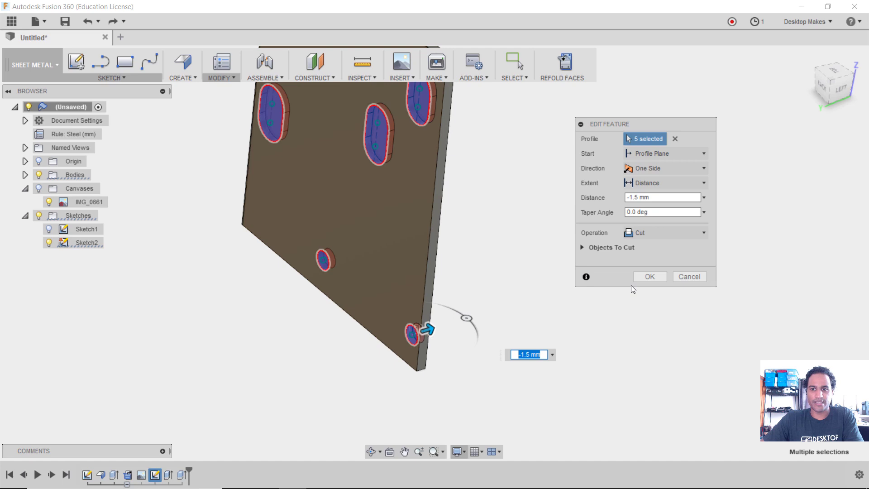
pyautogui.click(650, 276)
# Step: Refold the flat holed plate back into a tube with Refold Faces
pyautogui.scroll(-2, 653, 303)
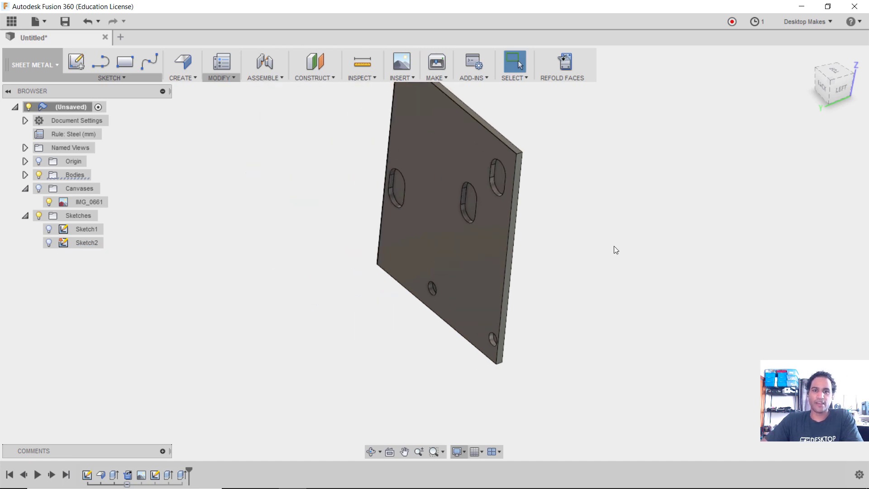
pyautogui.keyDown('shift'); pyautogui.moveTo(590, 215); pyautogui.dragTo(628, 256, button='middle'); pyautogui.keyUp('shift')
pyautogui.click(569, 64)
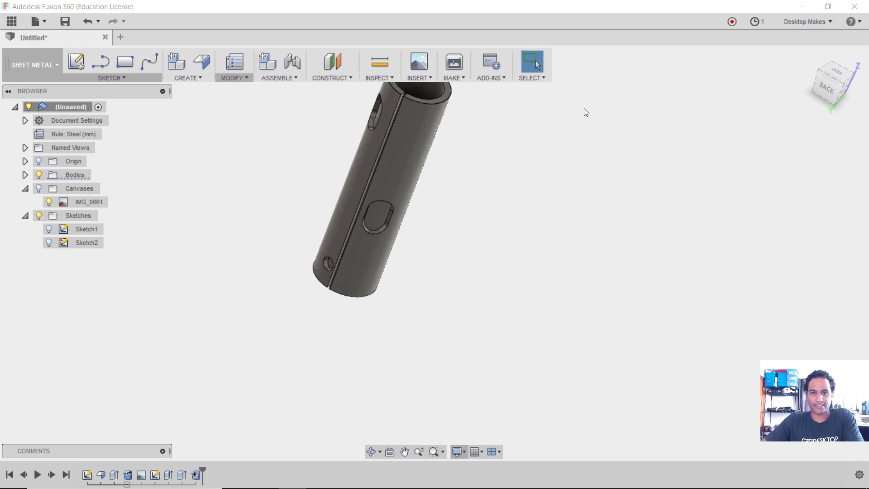
pyautogui.keyDown('shift'); pyautogui.moveTo(498, 258); pyautogui.dragTo(572, 268, button='middle'); pyautogui.keyUp('shift')
pyautogui.press('Escape')
# Step: Orbit and zoom around the tube to inspect its open top and seam slit
pyautogui.scroll(6, 464, 227)
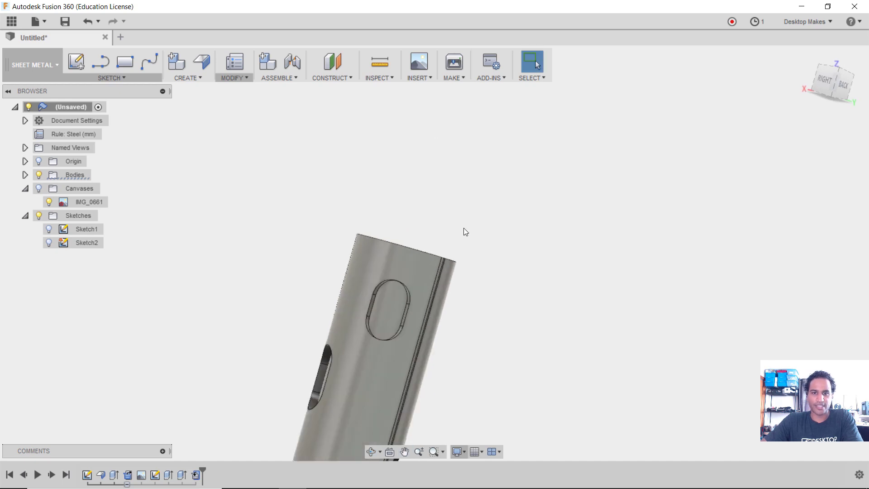
pyautogui.scroll(-2, 548, 306)
pyautogui.keyDown('shift'); pyautogui.moveTo(548, 306); pyautogui.dragTo(512, 190, button='middle'); pyautogui.keyUp('shift')
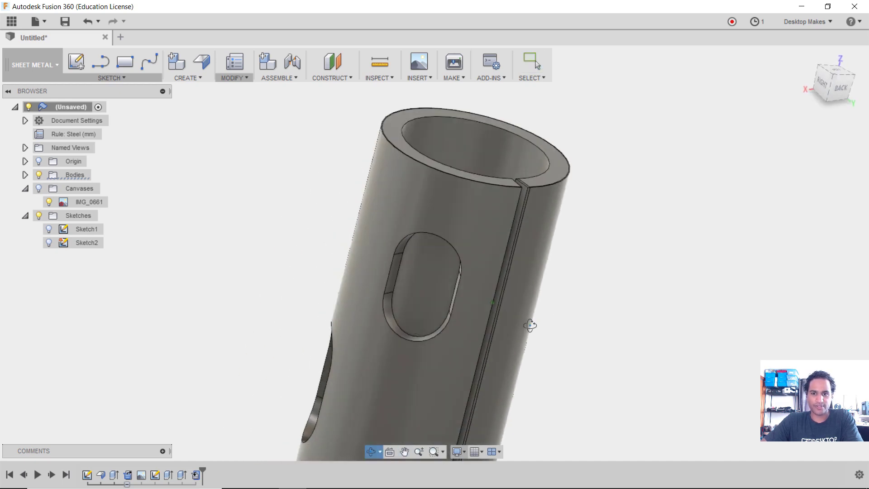
pyautogui.scroll(3, 510, 181)
pyautogui.scroll(2, 521, 199)
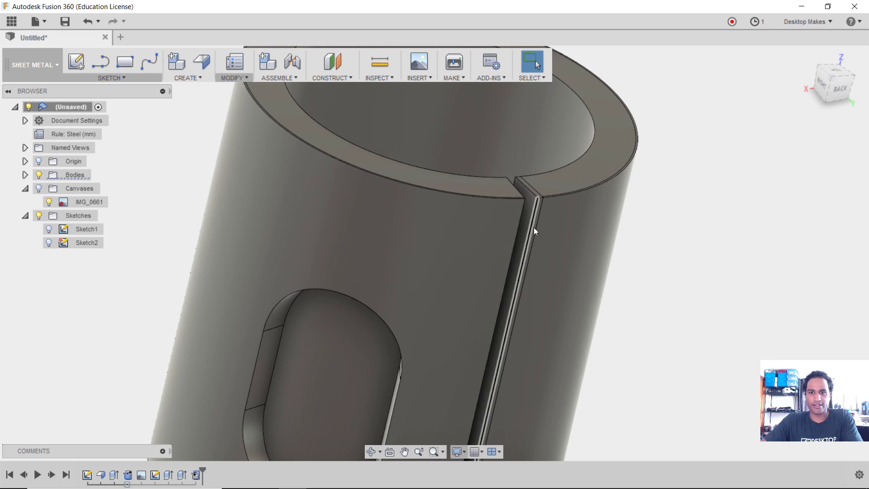
pyautogui.scroll(4, 534, 227)
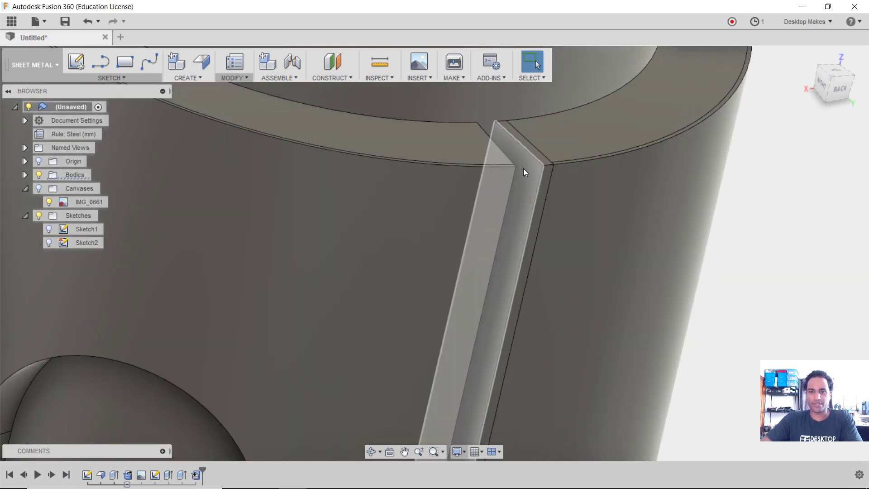
pyautogui.moveTo(535, 179)
pyautogui.keyDown('shift'); pyautogui.mouseDown(button='middle')
pyautogui.moveTo(572, 208)
pyautogui.moveTo(560, 213)
pyautogui.mouseUp(button='middle'); pyautogui.keyUp('shift')
# Step: Delete the seam slit and long strip faces, then select the slit's wall face
pyautogui.press('Escape')
pyautogui.scroll(3, 540, 203)
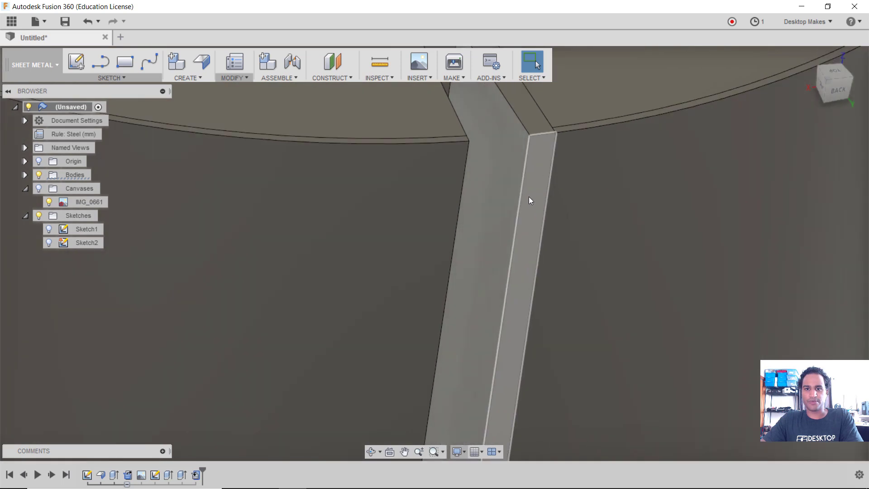
pyautogui.click(534, 176)
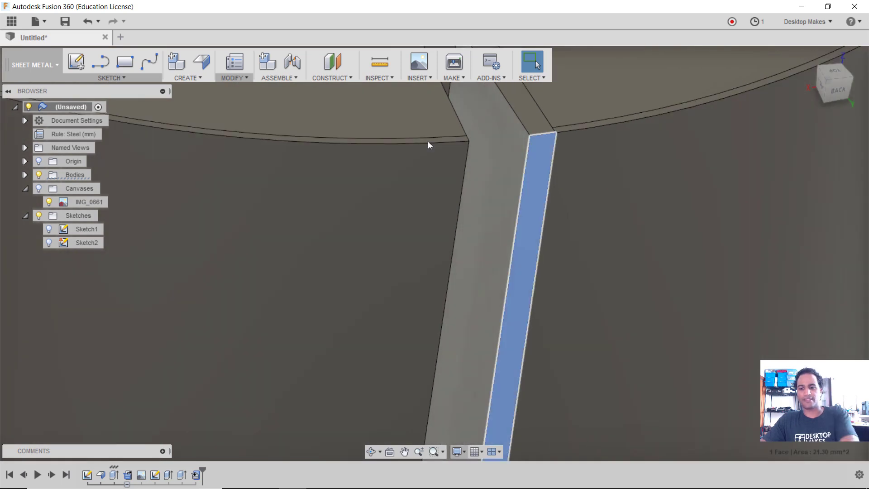
pyautogui.press('Delete')
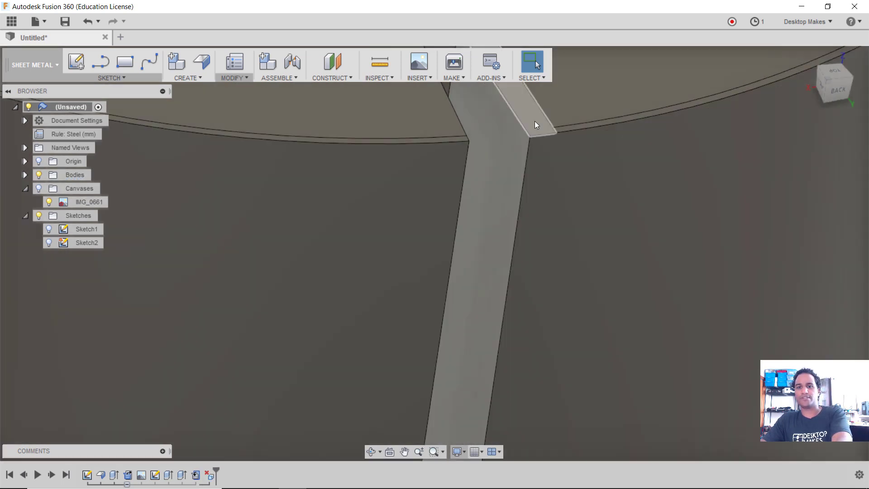
pyautogui.press('Delete')
pyautogui.click(533, 129)
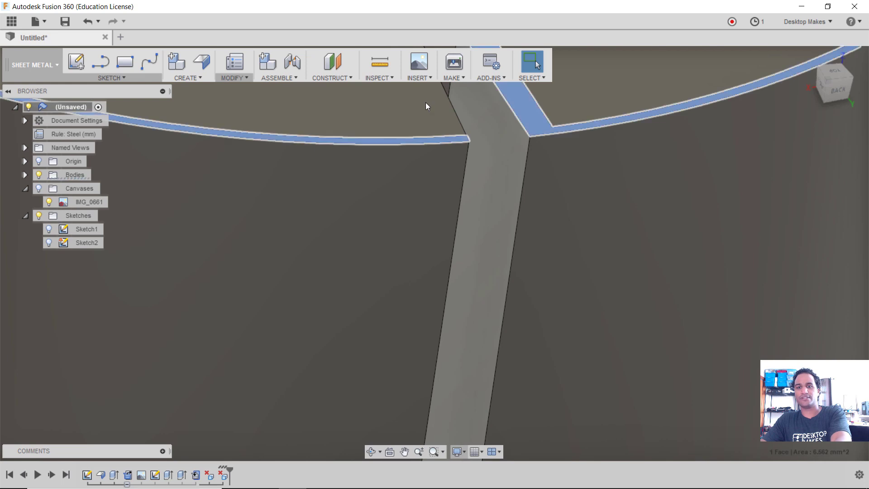
pyautogui.press('Delete')
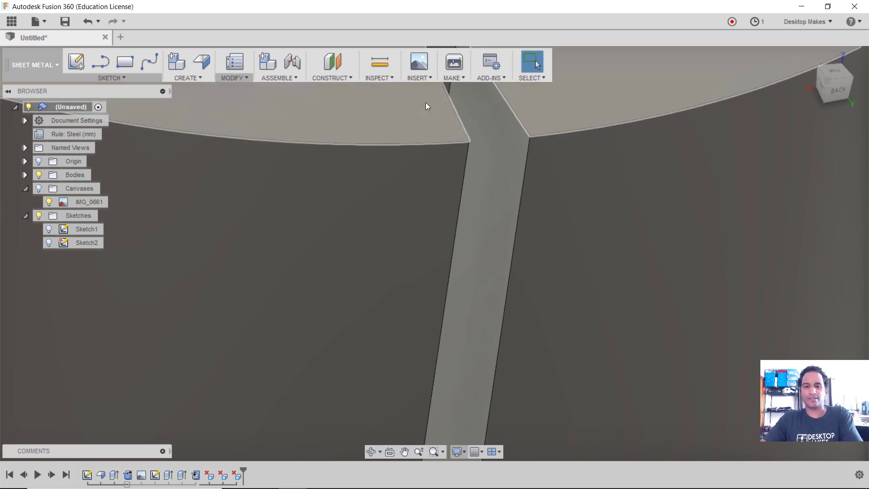
pyautogui.keyDown('shift'); pyautogui.moveTo(426, 102); pyautogui.dragTo(509, 230, button='middle'); pyautogui.keyUp('shift')
pyautogui.click(510, 230)
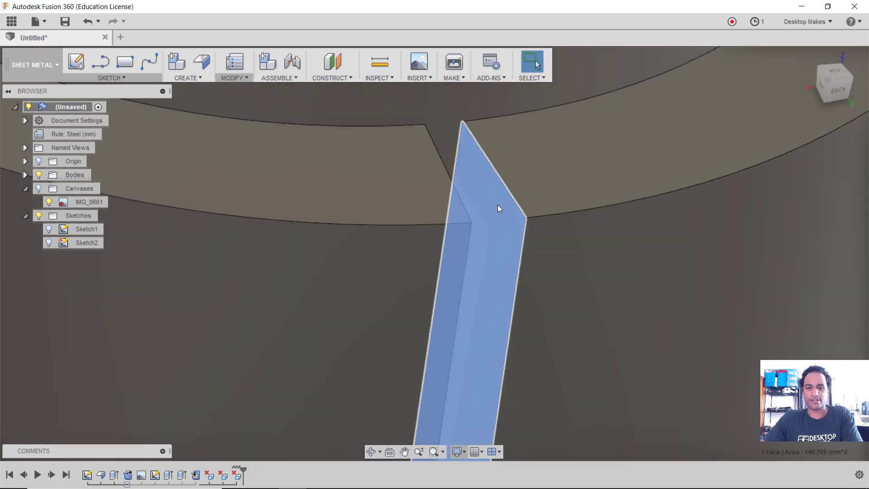
# Step: Extrude the slit face To Object up to the opposite face, with Extend Faces and Join
pyautogui.press('e')
pyautogui.keyDown('shift'); pyautogui.moveTo(498, 208); pyautogui.dragTo(561, 229, button='middle'); pyautogui.keyUp('shift')
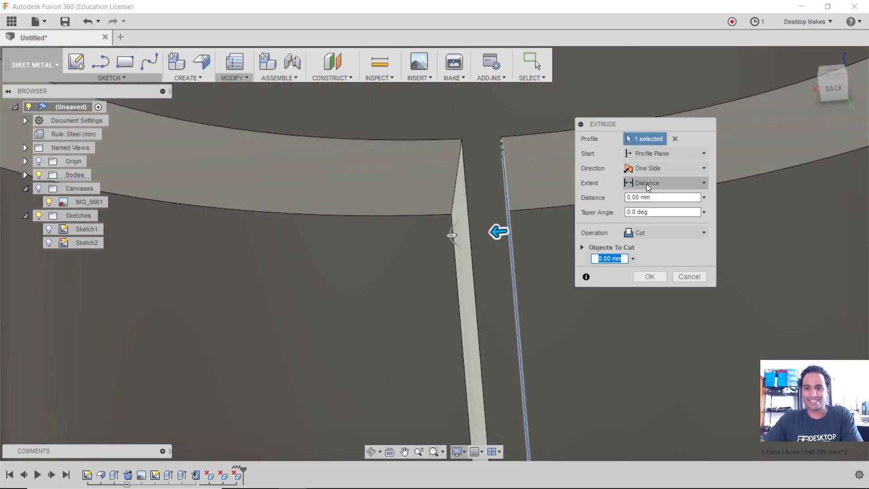
pyautogui.click(648, 184)
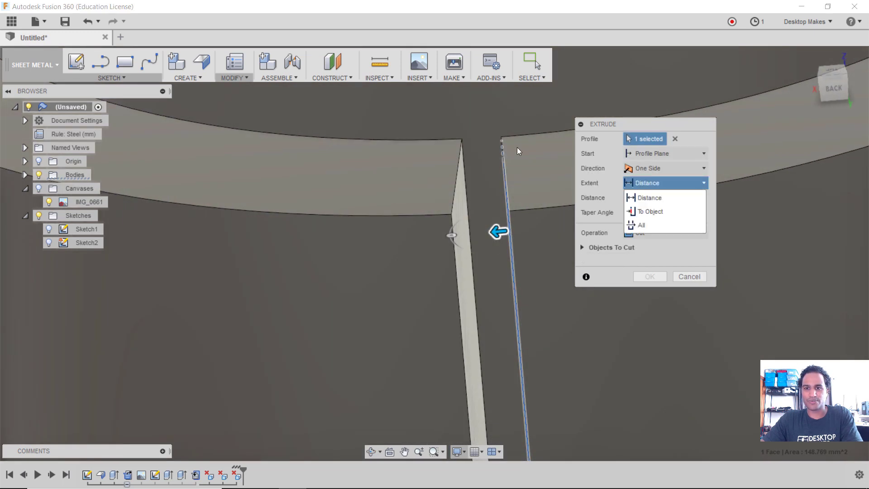
pyautogui.click(648, 214)
pyautogui.keyDown('shift'); pyautogui.moveTo(544, 278); pyautogui.dragTo(514, 279, button='middle'); pyautogui.keyUp('shift')
pyautogui.click(515, 279)
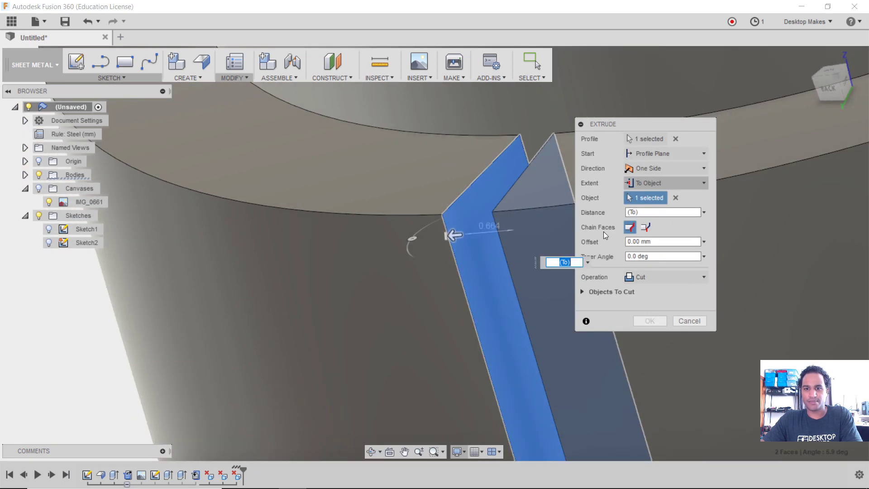
pyautogui.click(649, 228)
pyautogui.press('Tab')
pyautogui.press('Tab')
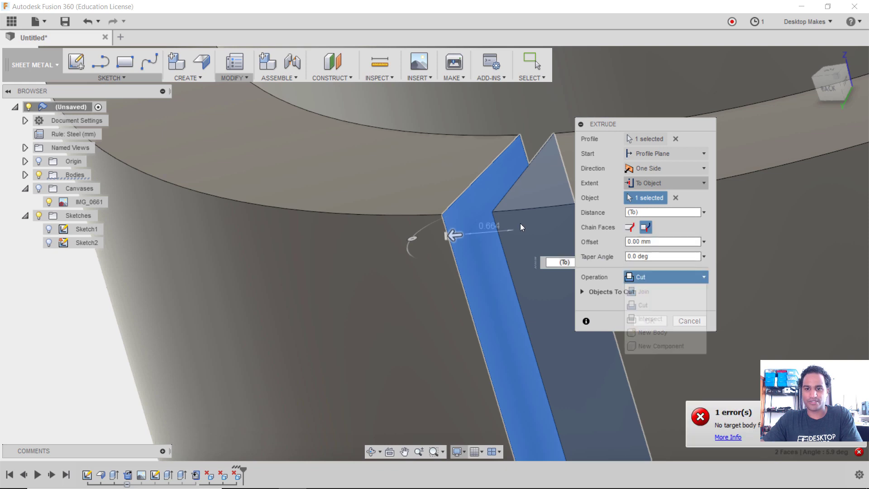
pyautogui.click(652, 290)
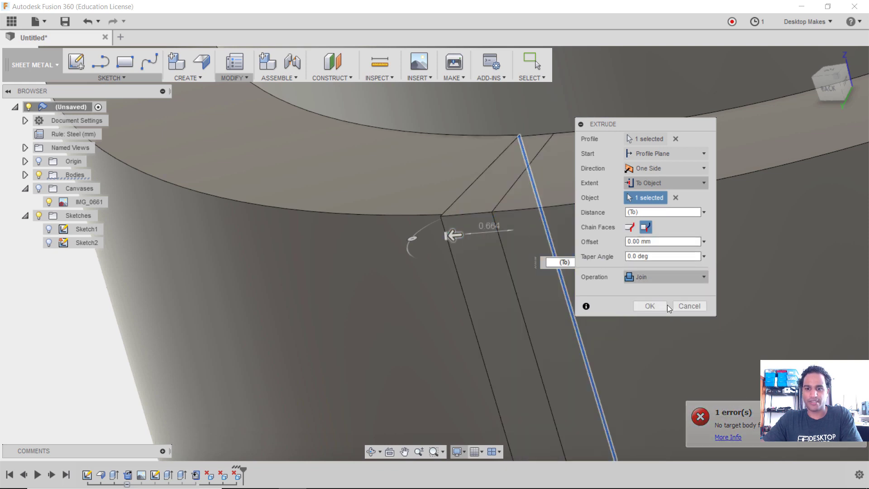
pyautogui.click(650, 306)
pyautogui.keyDown('shift'); pyautogui.moveTo(489, 266); pyautogui.dragTo(471, 286, button='middle'); pyautogui.keyUp('shift')
# Step: Delete the lower, upper and rim strip faces left along the seam
pyautogui.click(471, 286)
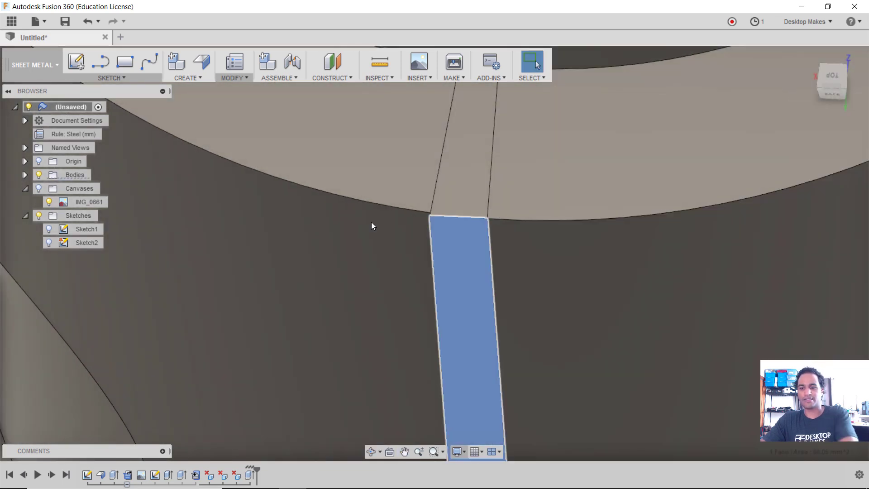
pyautogui.press('Delete')
pyautogui.click(479, 190)
pyautogui.press('Delete')
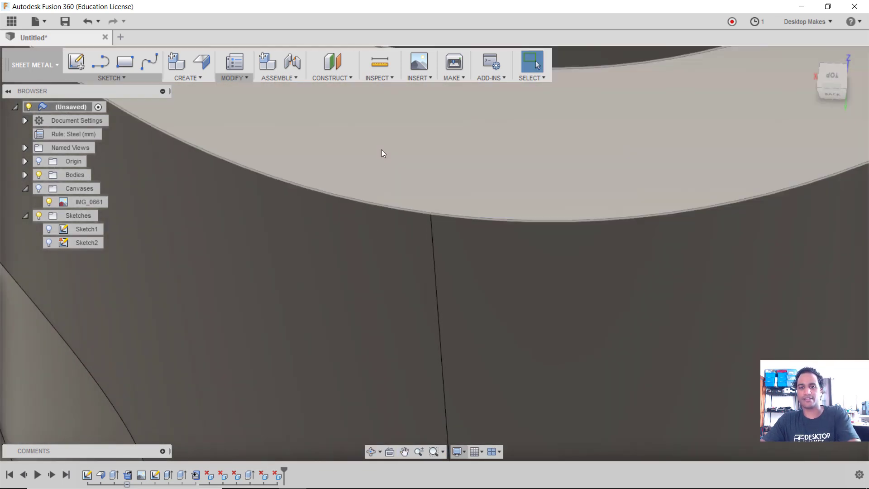
pyautogui.moveTo(381, 149)
pyautogui.keyDown('shift'); pyautogui.mouseDown(button='middle')
pyautogui.moveTo(386, 198)
pyautogui.moveTo(487, 246)
pyautogui.moveTo(532, 205)
pyautogui.moveTo(532, 276)
pyautogui.moveTo(498, 148)
pyautogui.mouseUp(button='middle'); pyautogui.keyUp('shift')
pyautogui.click(496, 147)
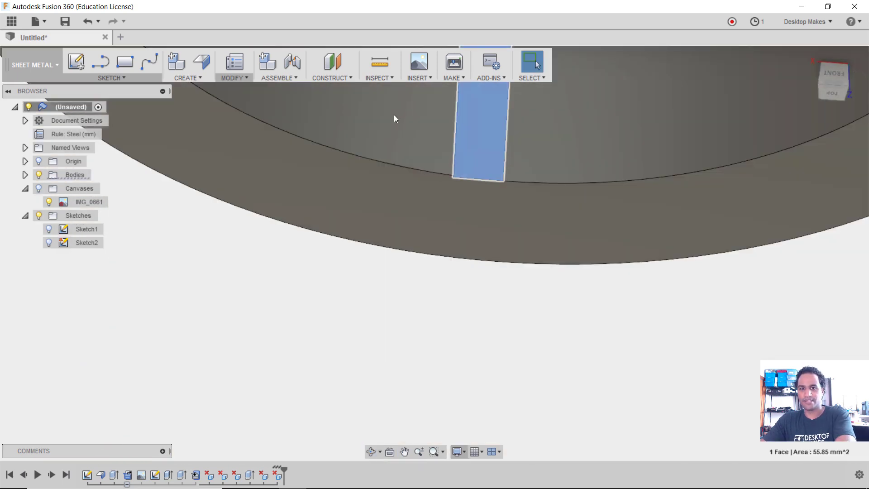
pyautogui.press('Delete')
# Step: Delete the seam face on the ring's underside so the ring rejoins
pyautogui.keyDown('shift'); pyautogui.moveTo(395, 117); pyautogui.dragTo(583, 210, button='middle'); pyautogui.keyUp('shift')
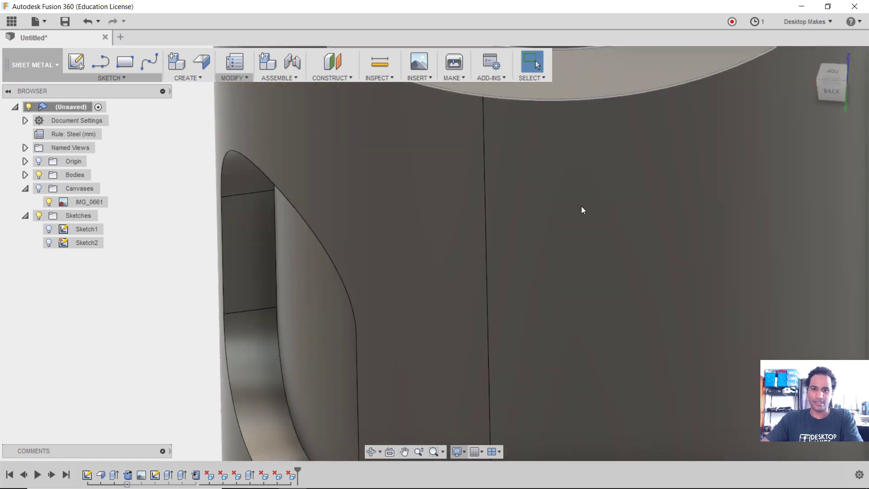
pyautogui.scroll(-4, 594, 285)
pyautogui.scroll(4, 613, 330)
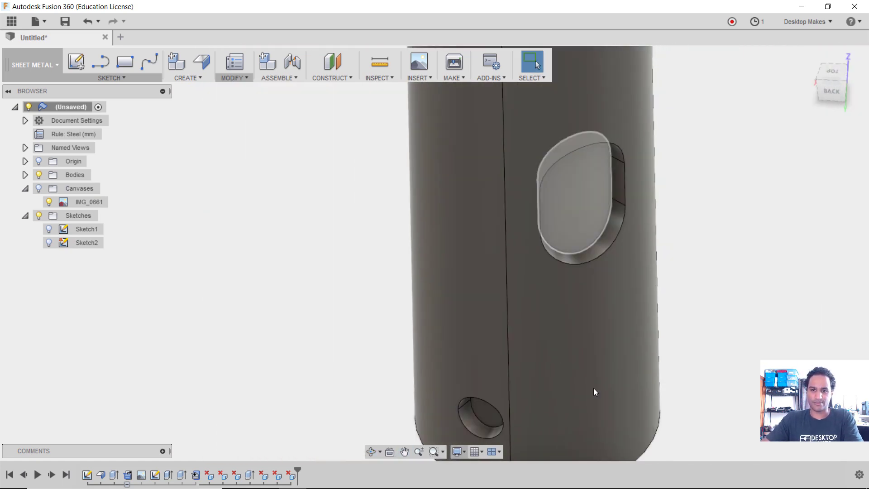
pyautogui.keyDown('shift'); pyautogui.moveTo(594, 389); pyautogui.dragTo(518, 407, button='middle'); pyautogui.keyUp('shift')
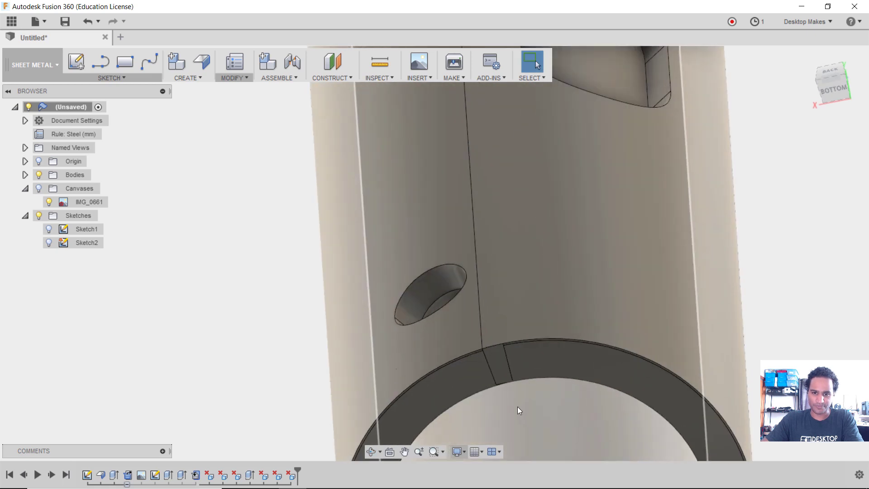
pyautogui.scroll(2, 514, 398)
pyautogui.click(491, 338)
pyautogui.scroll(2, 392, 259)
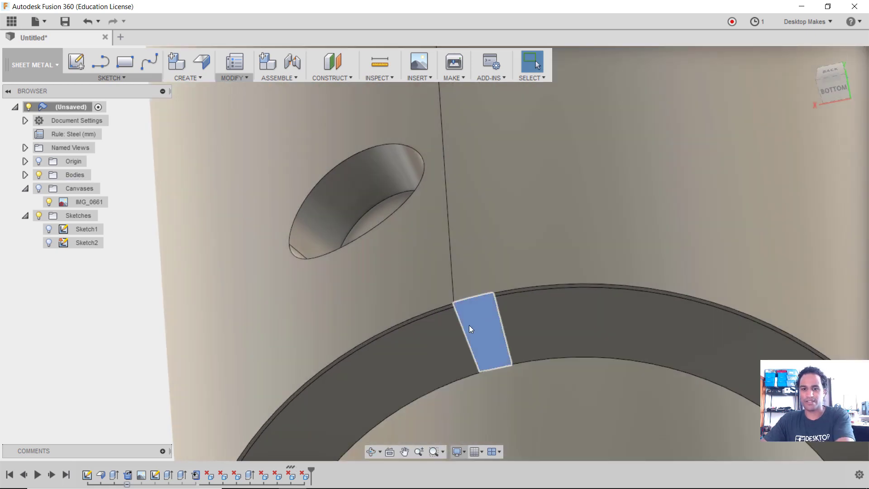
pyautogui.press('Delete')
# Step: Delete the seam face on the cylinder's side to heal the wall gap
pyautogui.scroll(3, 387, 249)
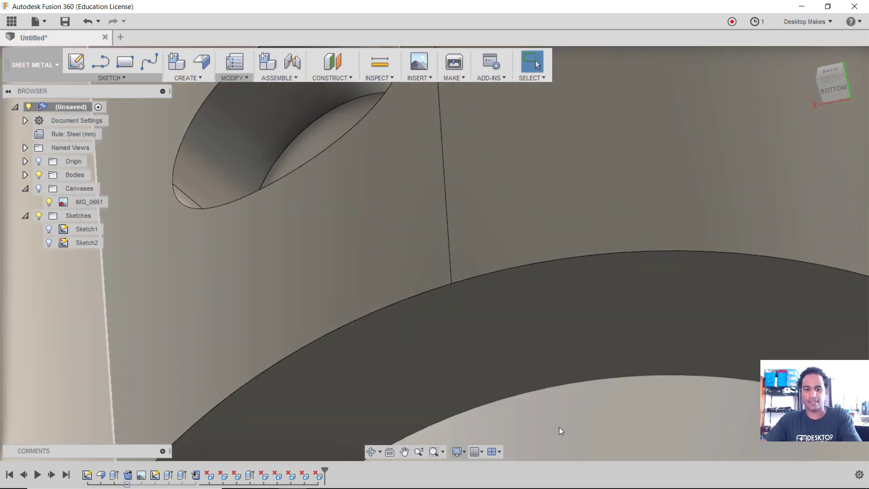
pyautogui.scroll(5, 561, 429)
pyautogui.scroll(-6, 569, 356)
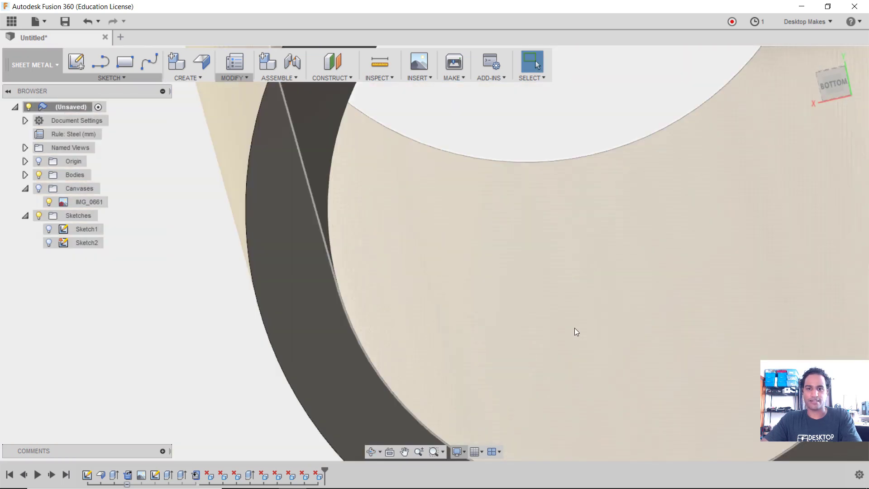
pyautogui.keyDown('shift'); pyautogui.moveTo(607, 406); pyautogui.dragTo(610, 312, button='middle'); pyautogui.keyUp('shift')
pyautogui.scroll(4, 600, 252)
pyautogui.scroll(-5, 599, 252)
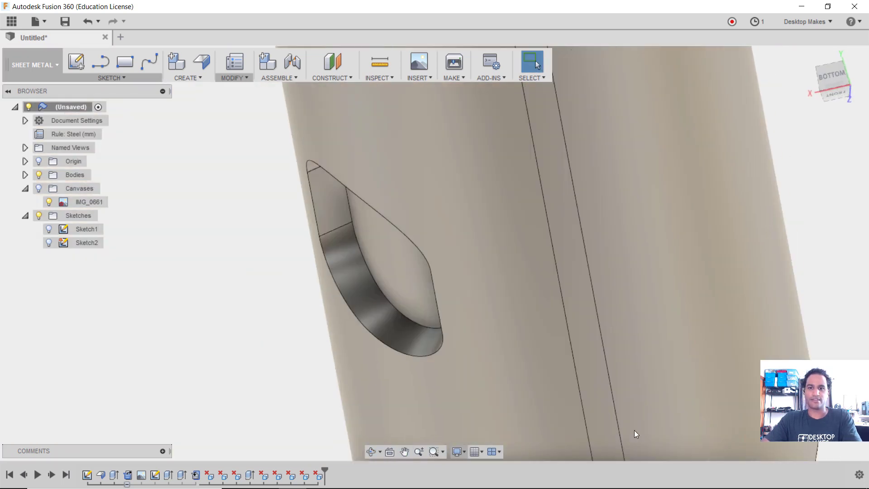
pyautogui.moveTo(683, 374); pyautogui.dragTo(597, 271, button='middle')
pyautogui.click(571, 332)
pyautogui.press('Delete')
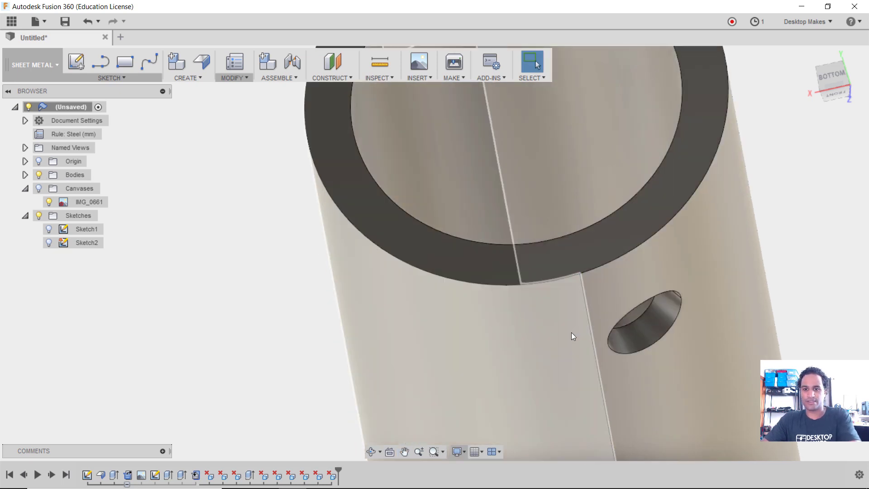
# Step: Delete the outer face carrying the last seam line, checking the 9.65 mm top rim radius
pyautogui.keyDown('shift'); pyautogui.moveTo(460, 303); pyautogui.dragTo(720, 214, button='middle'); pyautogui.keyUp('shift')
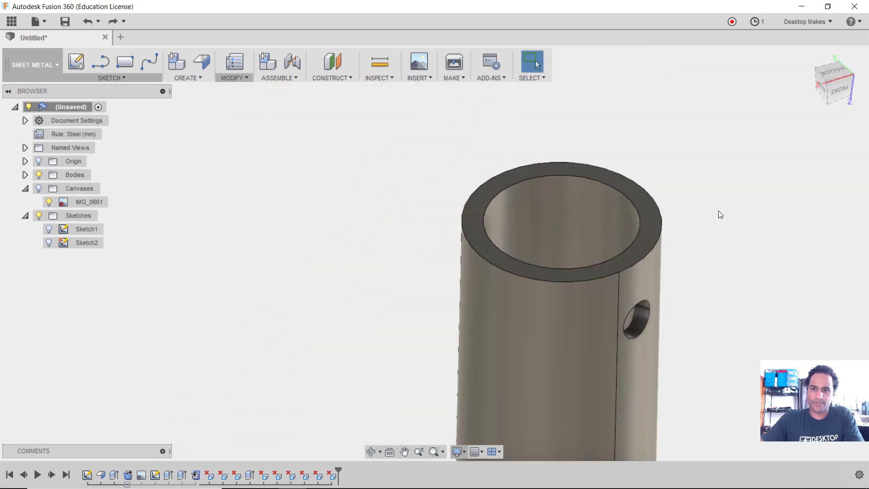
pyautogui.click(528, 167)
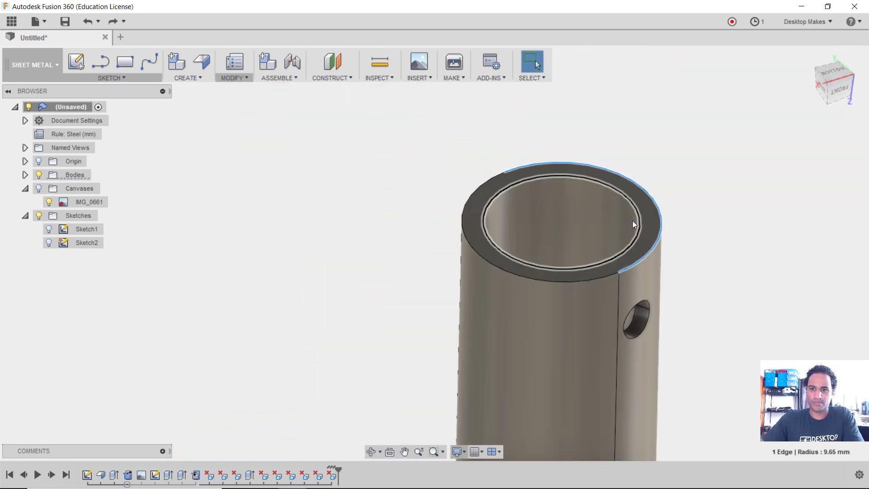
pyautogui.click(766, 265)
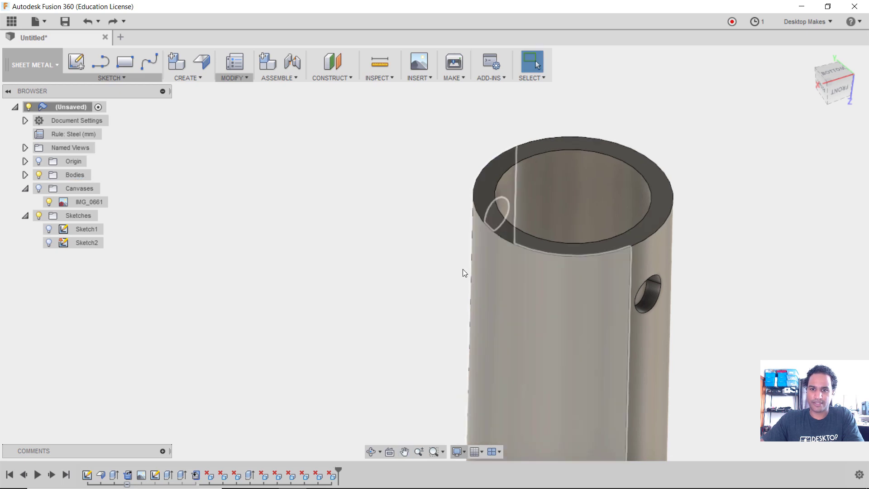
pyautogui.click(464, 271)
pyautogui.press('Delete')
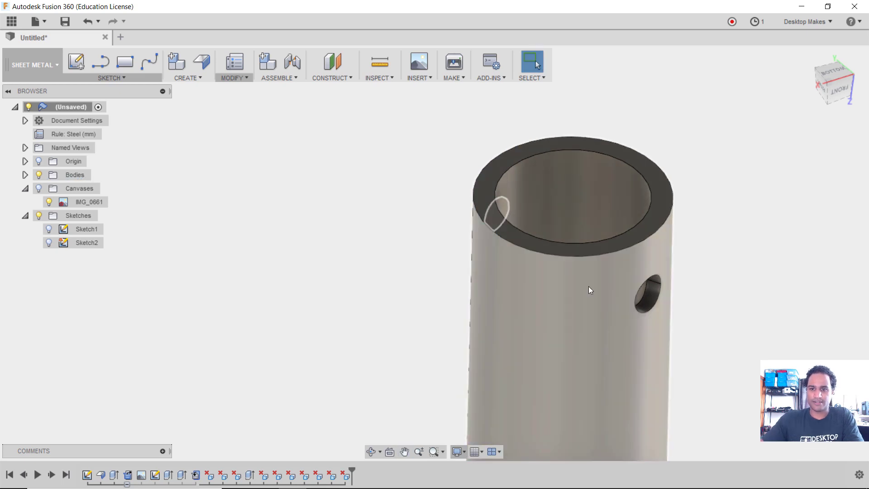
pyautogui.click(662, 172)
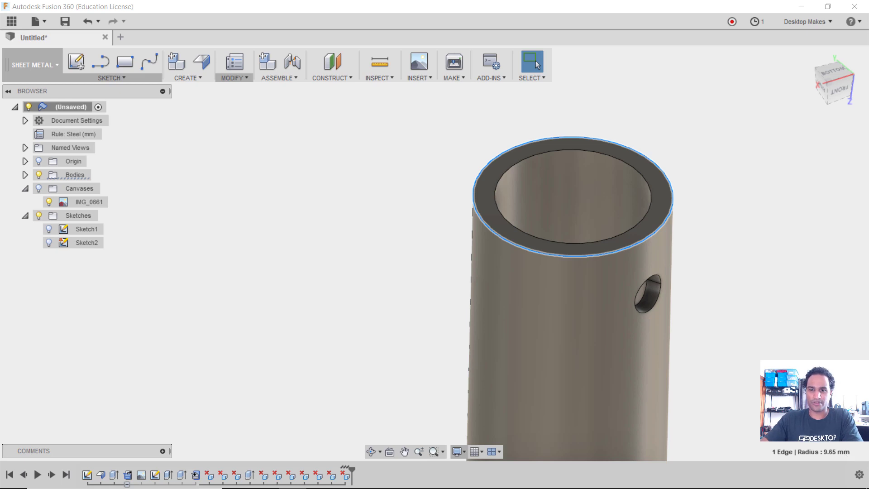
pyautogui.click(405, 451)
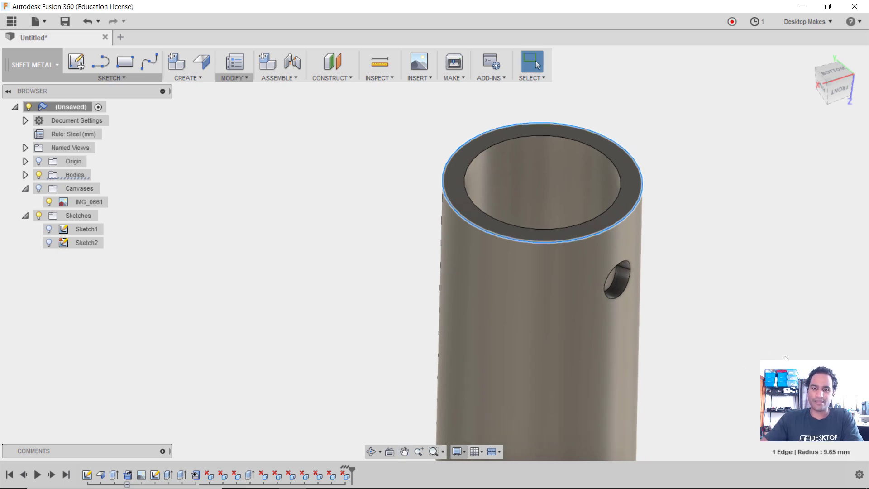
pyautogui.scroll(-3, 757, 345)
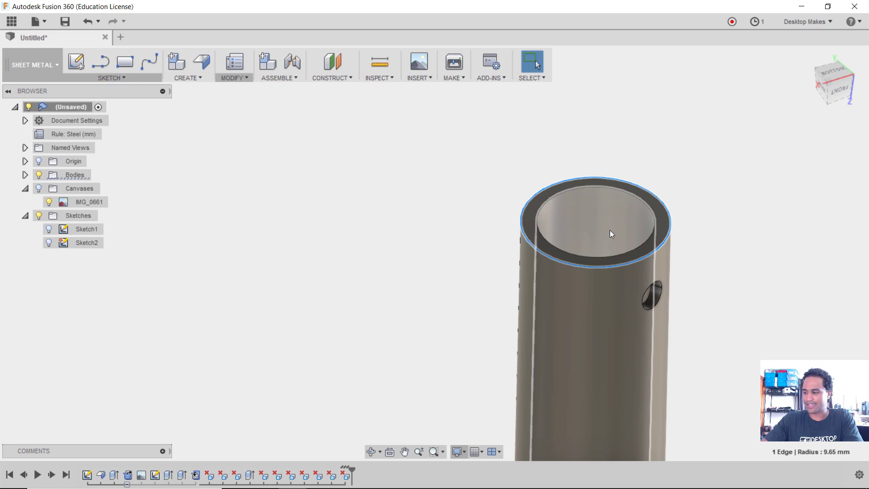
pyautogui.keyDown('shift'); pyautogui.moveTo(584, 235); pyautogui.dragTo(612, 230, button='middle'); pyautogui.keyUp('shift')
pyautogui.scroll(3, 656, 200)
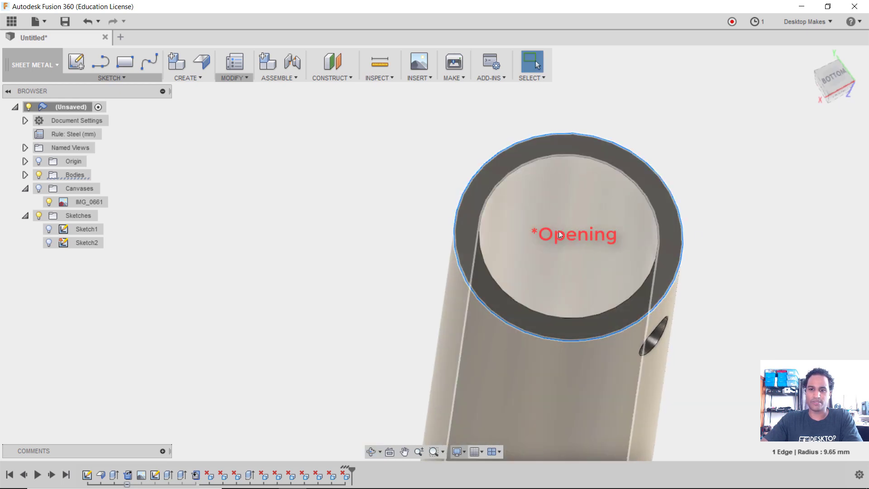
pyautogui.press('f')
pyautogui.moveTo(548, 252); pyautogui.dragTo(412, 235, button='middle')
pyautogui.press('Escape')
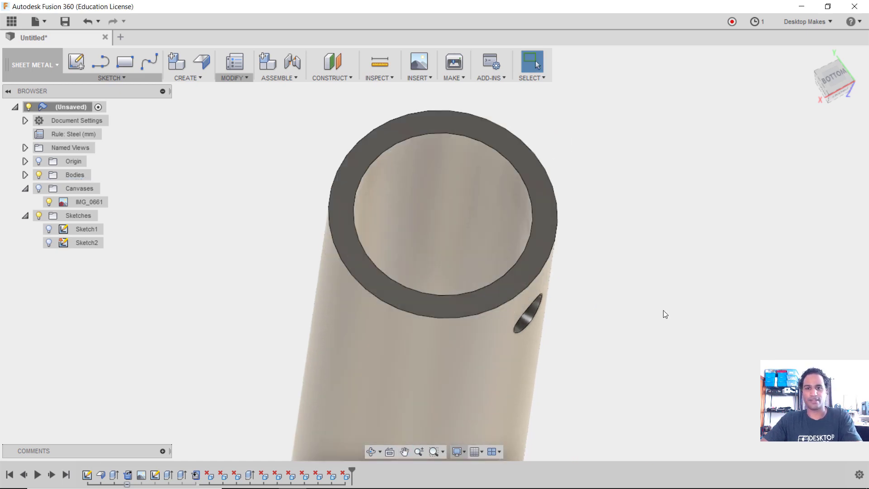
pyautogui.keyDown('shift'); pyautogui.moveTo(641, 303); pyautogui.dragTo(662, 240, button='middle'); pyautogui.keyUp('shift')
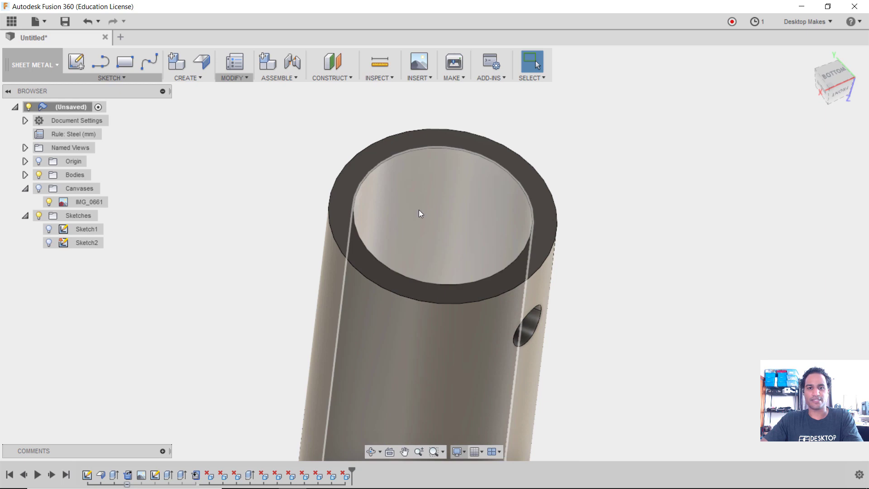
# Step: Offset the bore's inner face inward by 4.062 mm to thicken the wall
pyautogui.click(421, 212)
pyautogui.press('q')
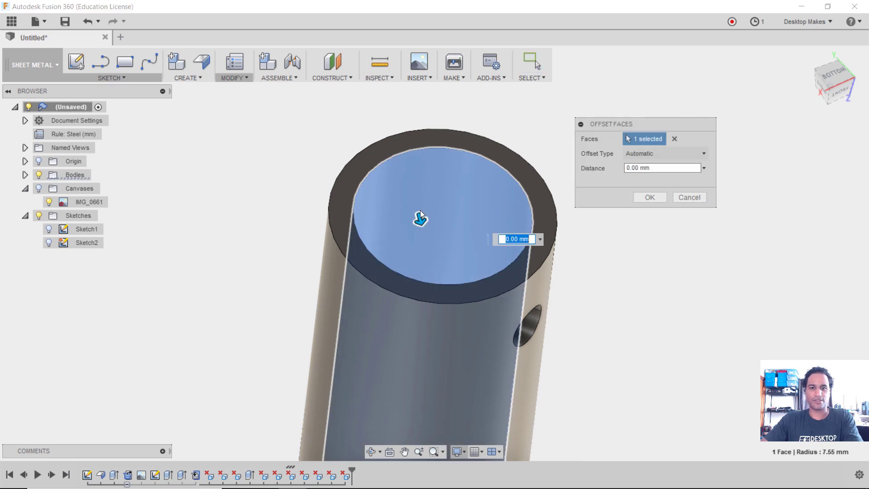
pyautogui.moveTo(420, 215); pyautogui.dragTo(433, 259)
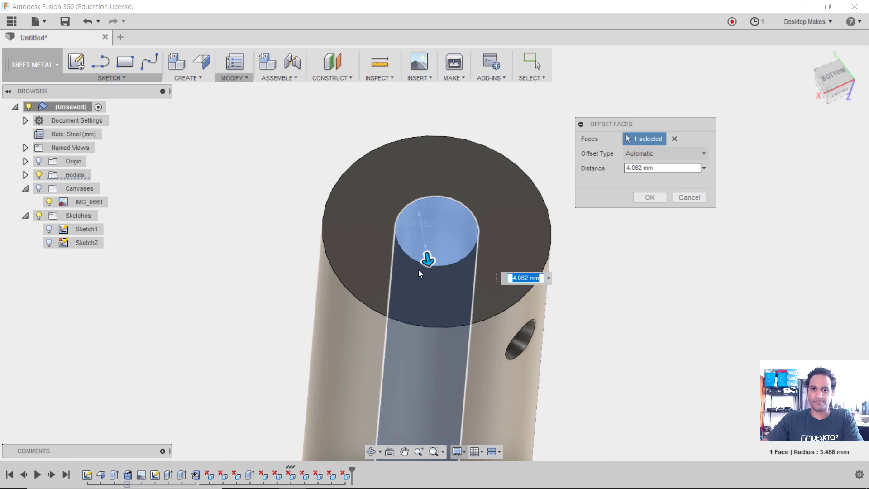
pyautogui.click(645, 198)
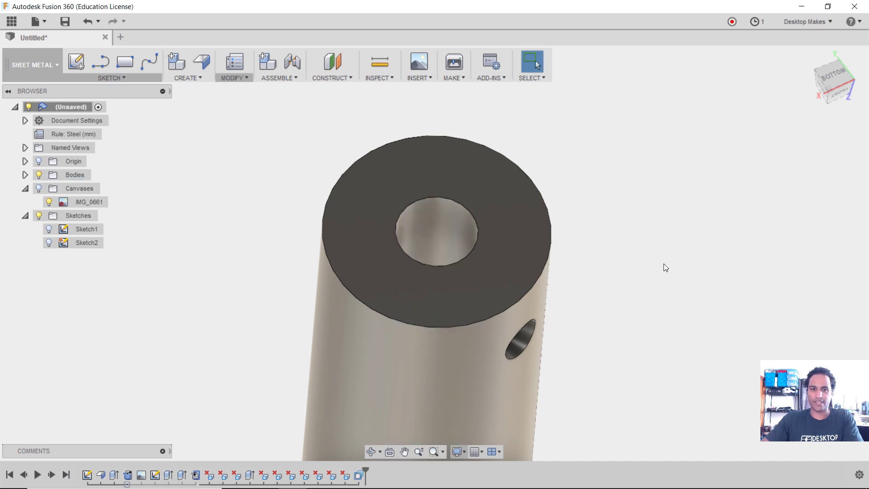
# Step: Sketch a 9 mm diameter circle centred on the tube's end face
pyautogui.click(76, 62)
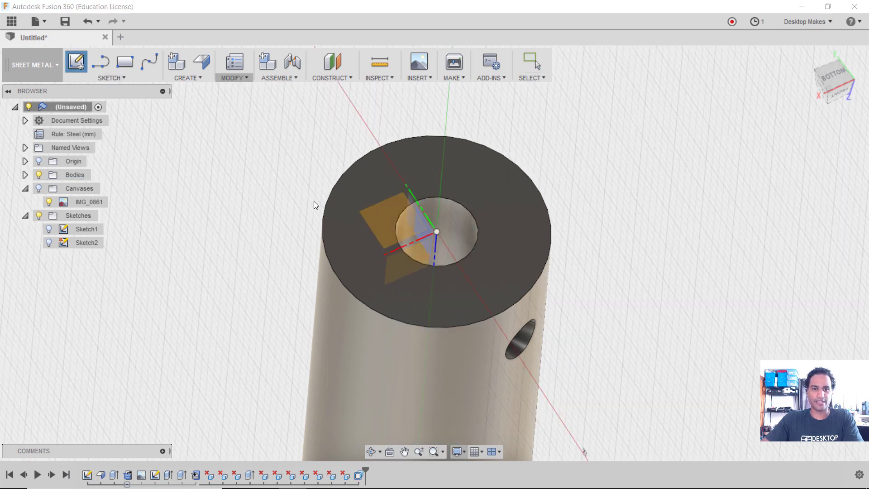
pyautogui.click(343, 211)
pyautogui.press('c')
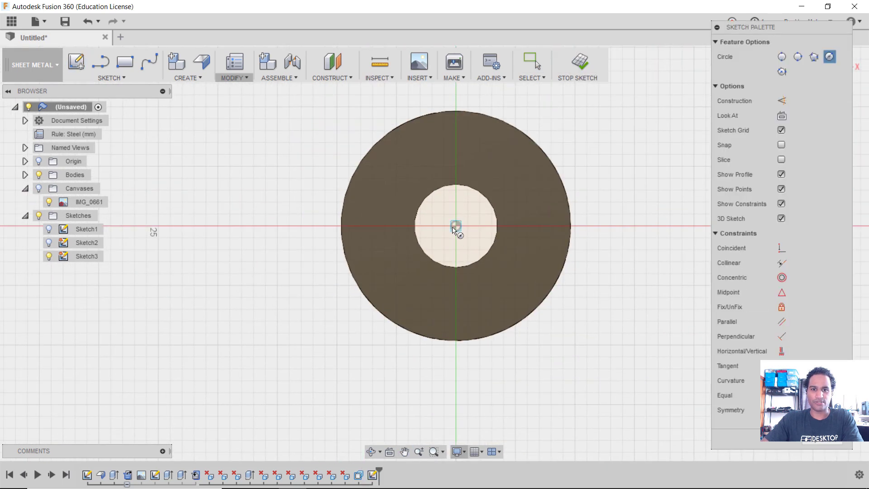
pyautogui.click(455, 225)
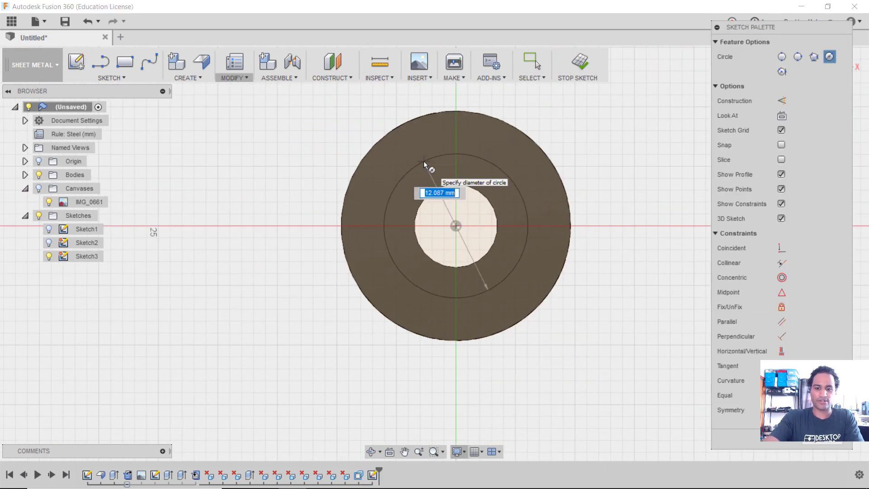
pyautogui.write('9')
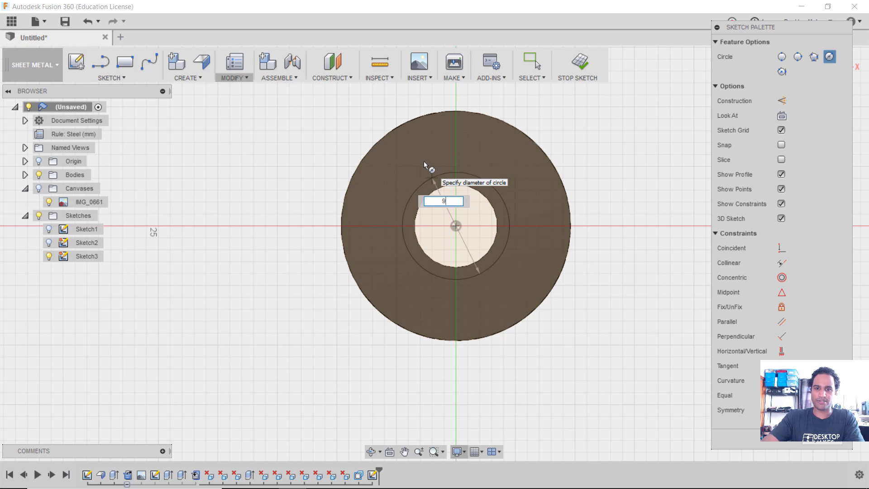
pyautogui.press('Return')
pyautogui.press('Escape')
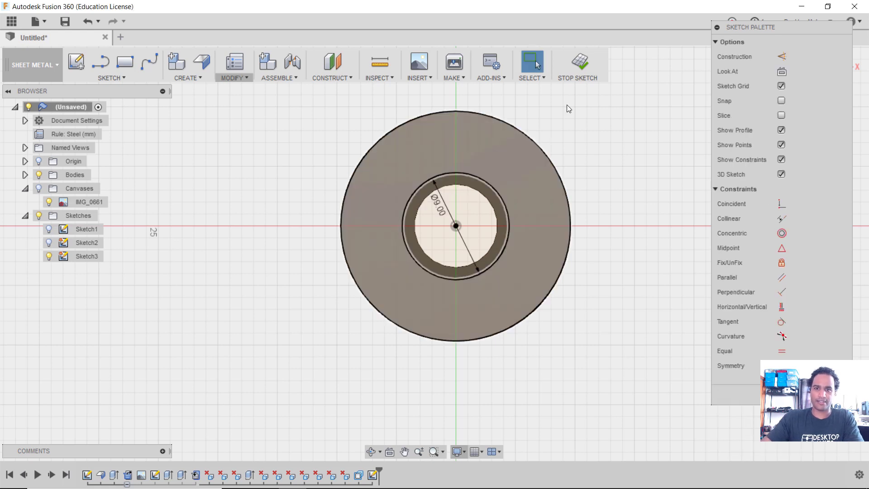
pyautogui.click(581, 64)
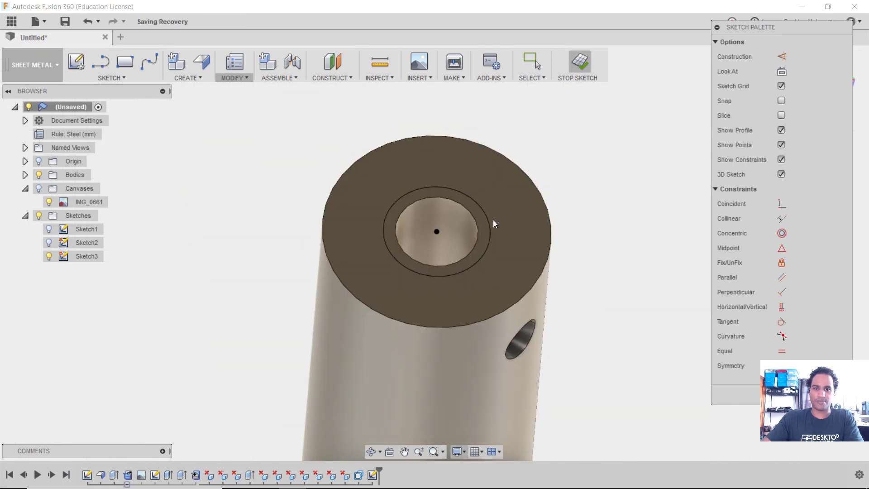
# Step: Extrude the 9 mm circle profile as a Cut with Extent All through the tube
pyautogui.press('e')
pyautogui.click(407, 236)
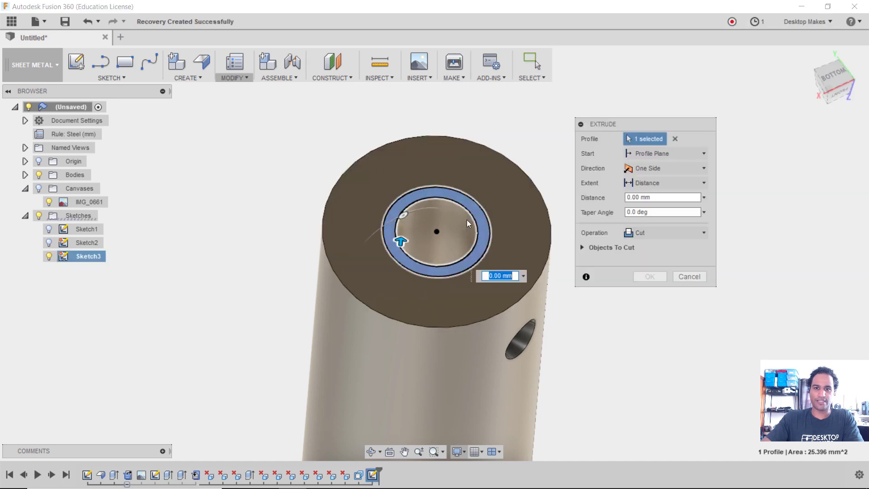
pyautogui.moveTo(413, 237); pyautogui.dragTo(425, 132, button='middle')
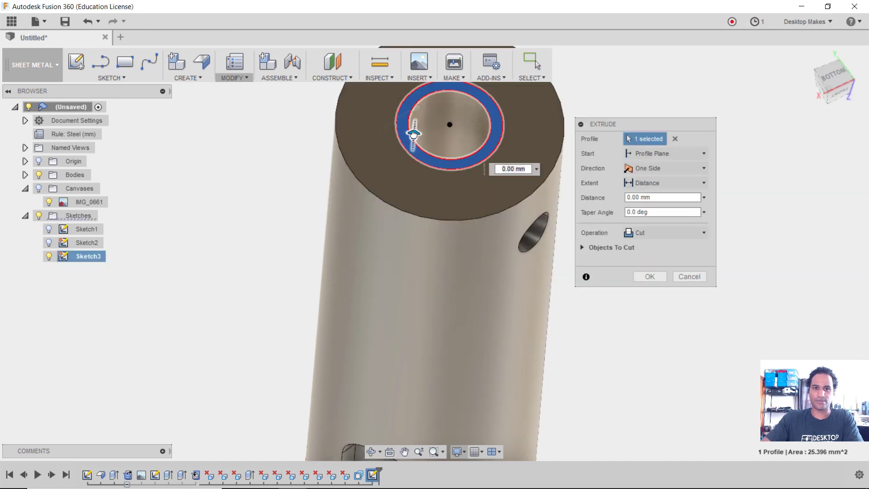
pyautogui.moveTo(413, 135); pyautogui.dragTo(399, 316)
pyautogui.click(691, 236)
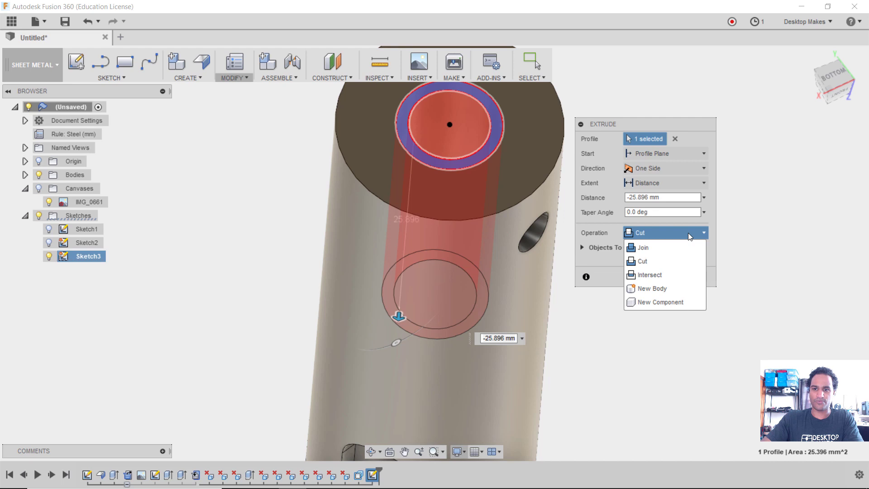
pyautogui.click(660, 235)
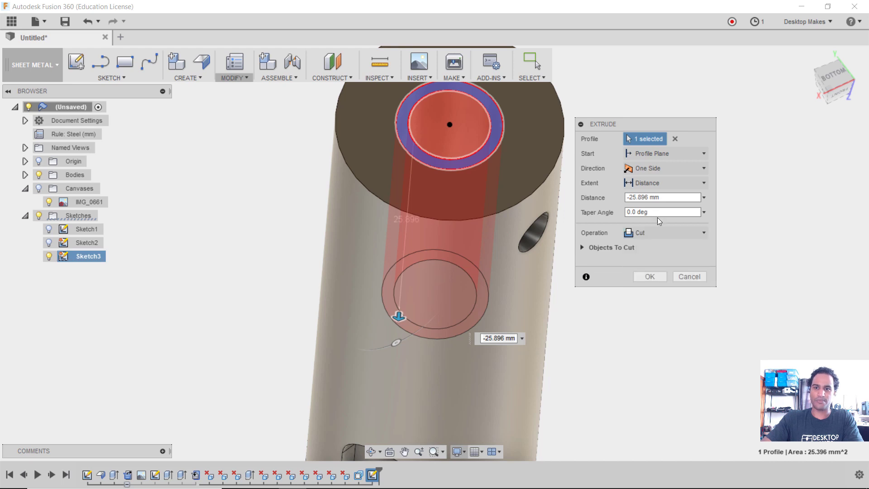
pyautogui.click(663, 186)
pyautogui.click(669, 225)
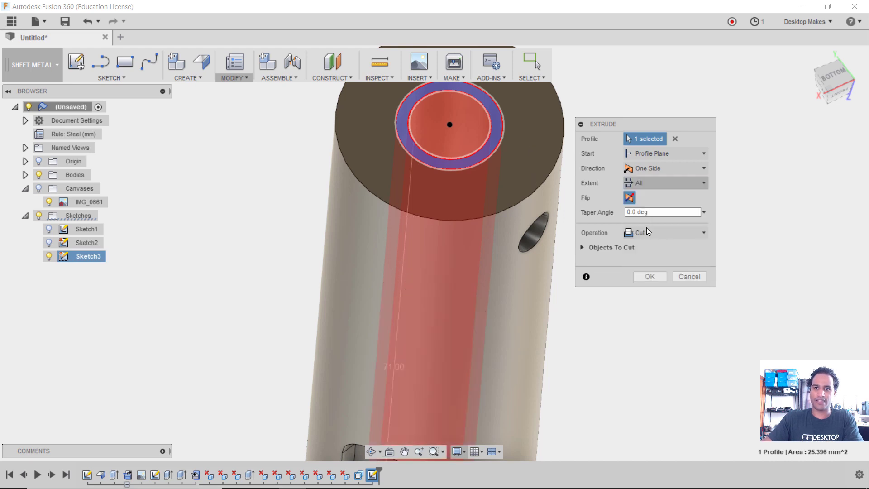
pyautogui.click(664, 278)
pyautogui.scroll(-5, 678, 313)
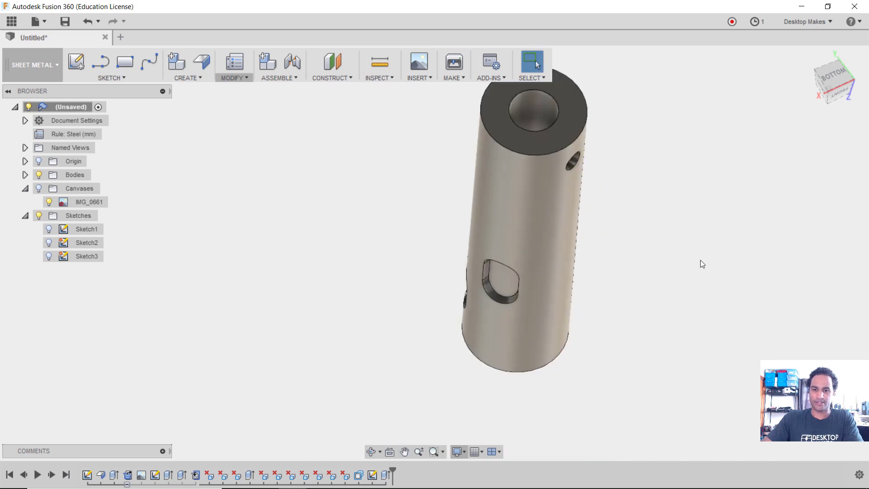
pyautogui.keyDown('shift'); pyautogui.moveTo(718, 270); pyautogui.dragTo(529, 240, button='middle'); pyautogui.keyUp('shift')
pyautogui.scroll(2, 702, 208)
pyautogui.scroll(-3, 704, 207)
pyautogui.scroll(2, 465, 138)
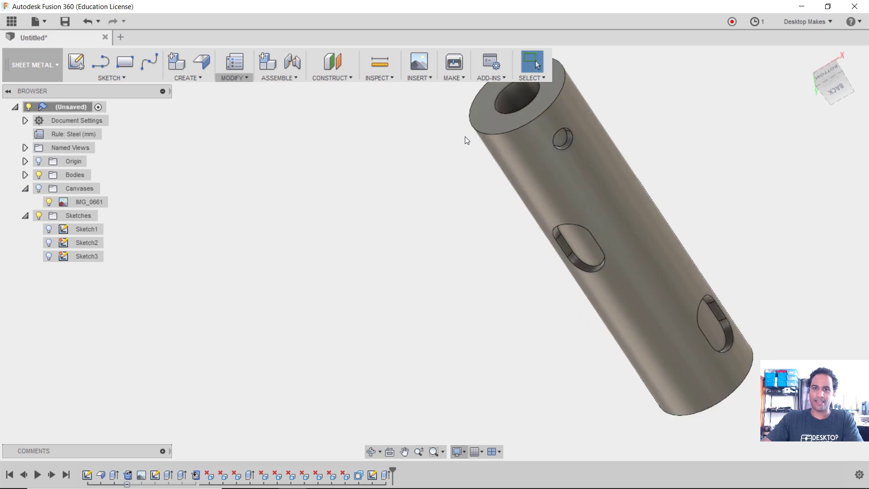
pyautogui.click(471, 134)
pyautogui.keyDown('shift'); pyautogui.moveTo(434, 200); pyautogui.dragTo(403, 223, button='middle'); pyautogui.keyUp('shift')
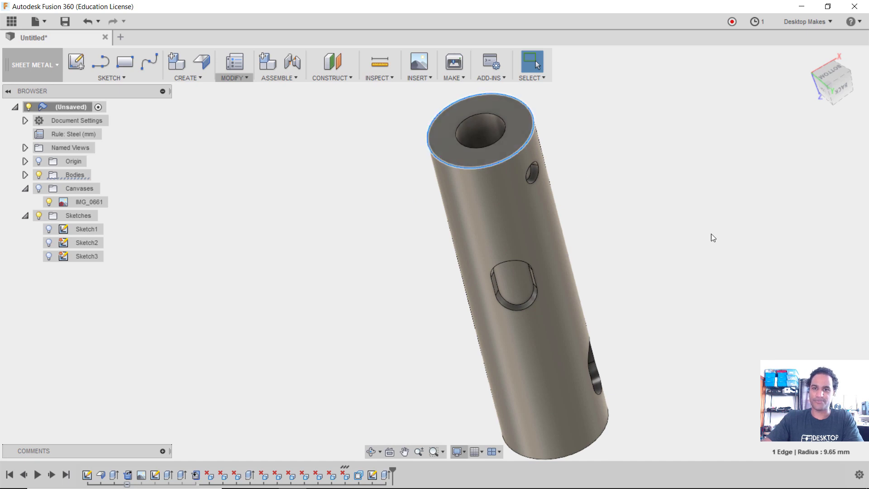
pyautogui.click(668, 221)
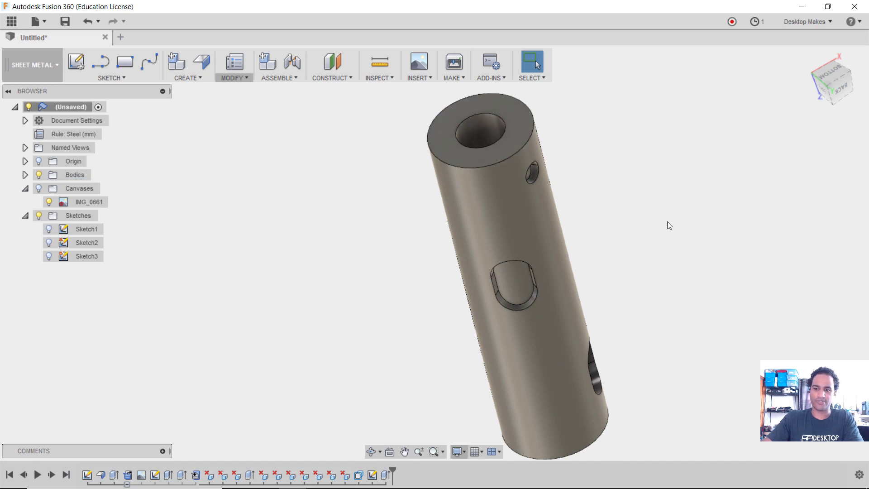
pyautogui.click(500, 135)
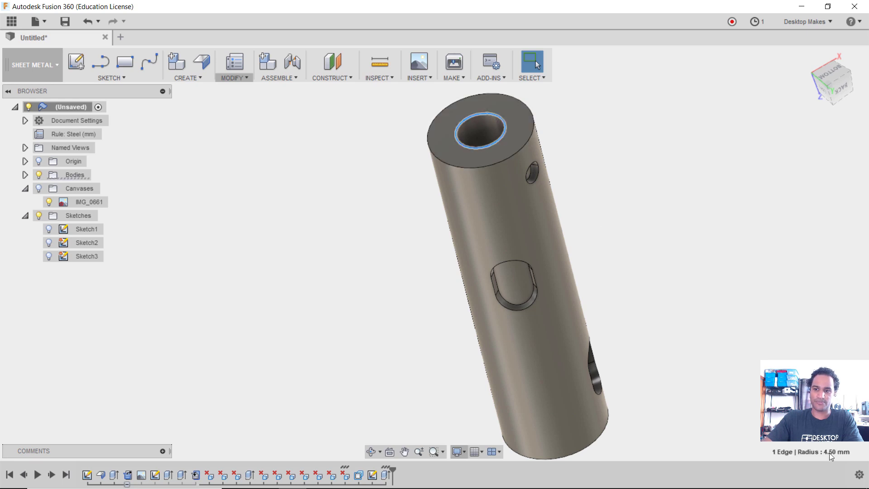
pyautogui.scroll(4, 666, 258)
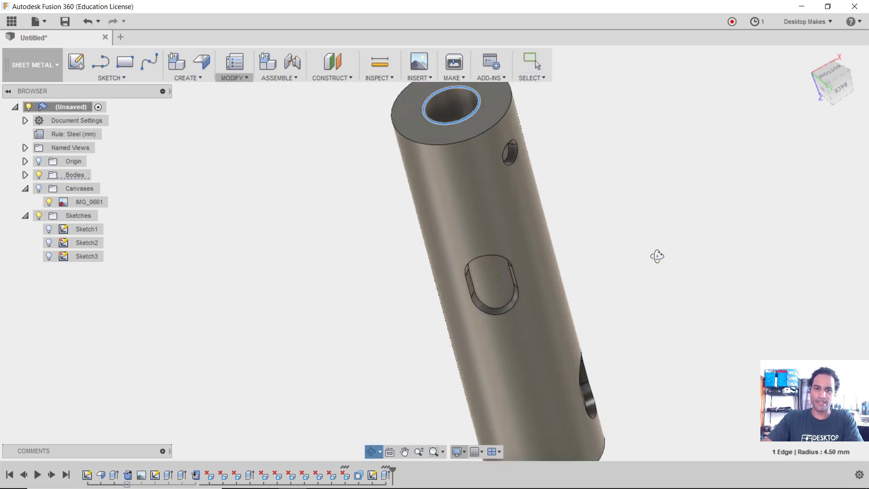
pyautogui.scroll(2, 643, 258)
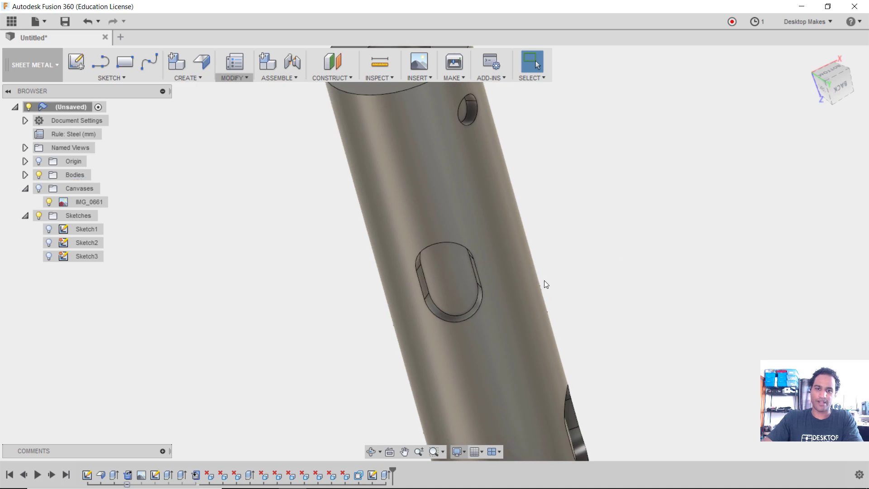
# Step: Fillet the edges of the oval slots and round holes with a 1 mm radius
pyautogui.press('f')
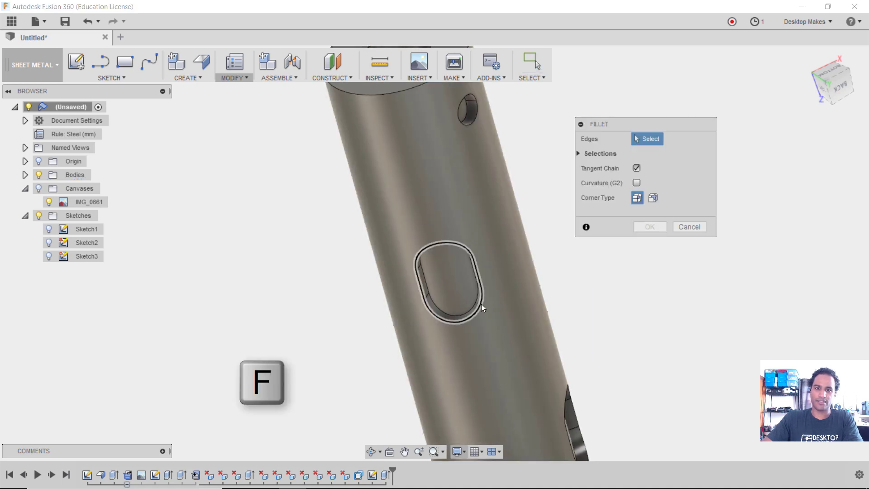
pyautogui.click(481, 303)
pyautogui.click(472, 122)
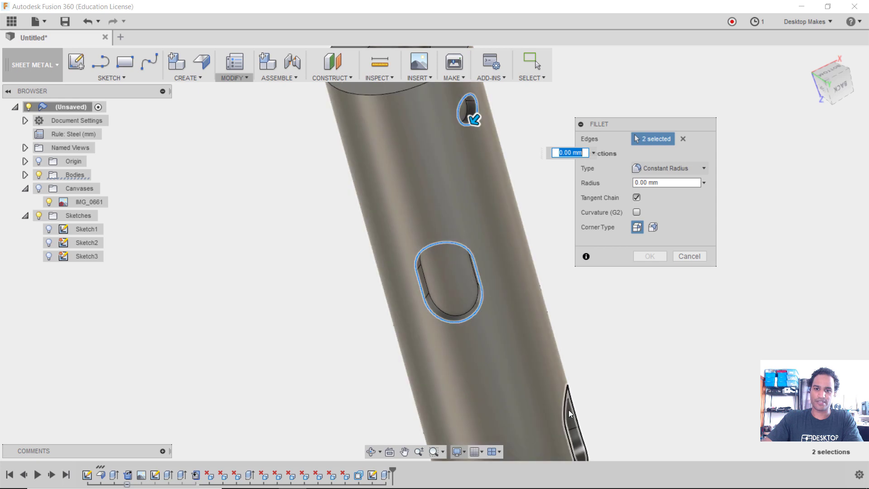
pyautogui.click(569, 403)
pyautogui.keyDown('shift'); pyautogui.moveTo(631, 382); pyautogui.dragTo(245, 176, button='middle'); pyautogui.keyUp('shift')
pyautogui.click(531, 275)
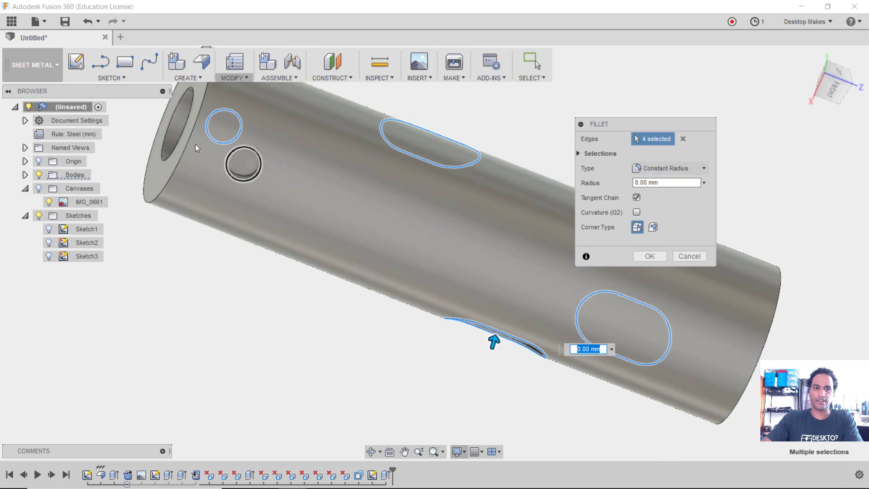
pyautogui.click(230, 154)
pyautogui.keyDown('shift'); pyautogui.moveTo(355, 227); pyautogui.dragTo(446, 195, button='middle'); pyautogui.keyUp('shift')
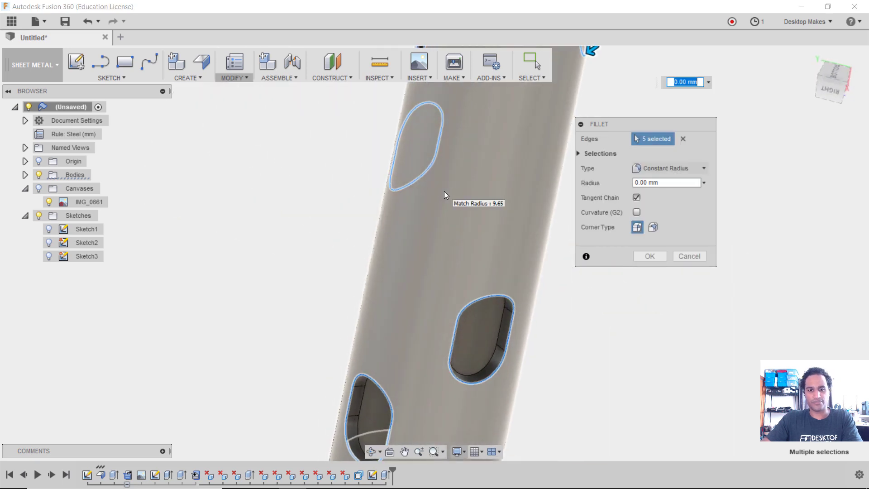
pyautogui.write('1')
pyautogui.click(650, 256)
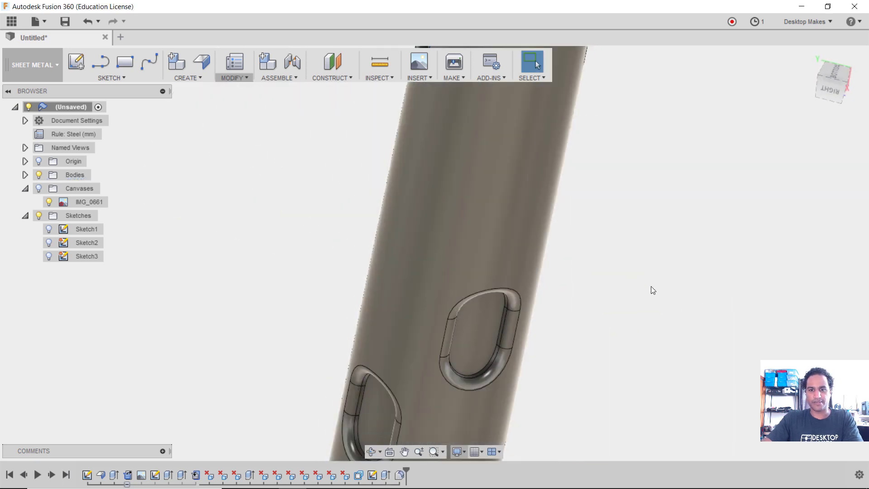
pyautogui.scroll(-4, 652, 292)
pyautogui.keyDown('shift'); pyautogui.moveTo(691, 274); pyautogui.dragTo(531, 267, button='middle'); pyautogui.keyUp('shift')
pyautogui.keyDown('shift'); pyautogui.moveTo(703, 225); pyautogui.dragTo(658, 227, button='middle'); pyautogui.keyUp('shift')
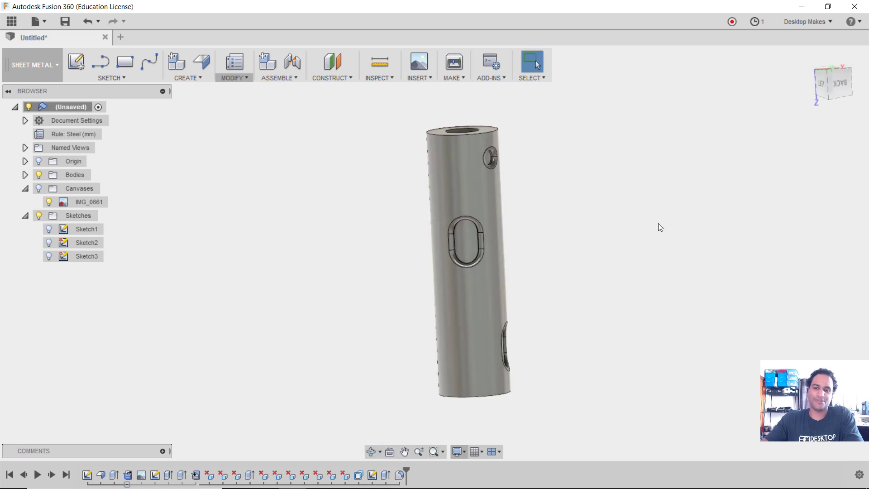